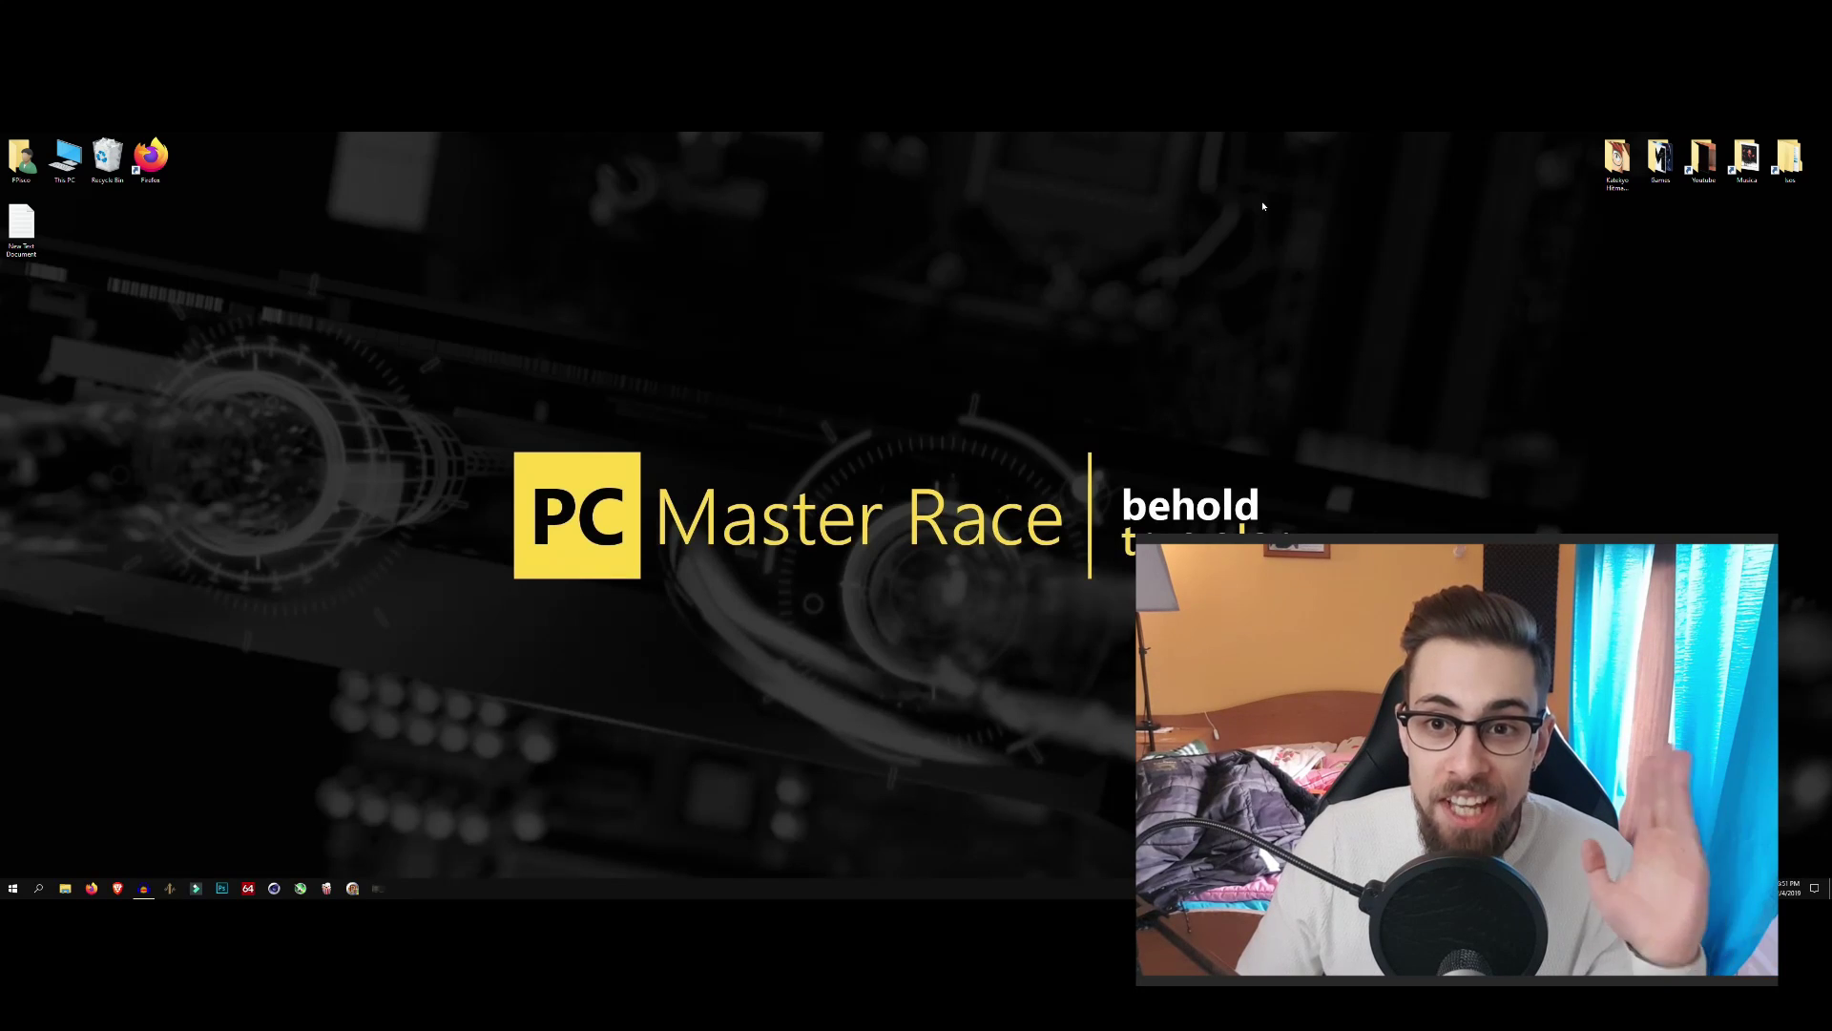
Open AMD Radeon Settings from the desktop and move its window slightly inward.
right_click(943, 405)
click(871, 429)
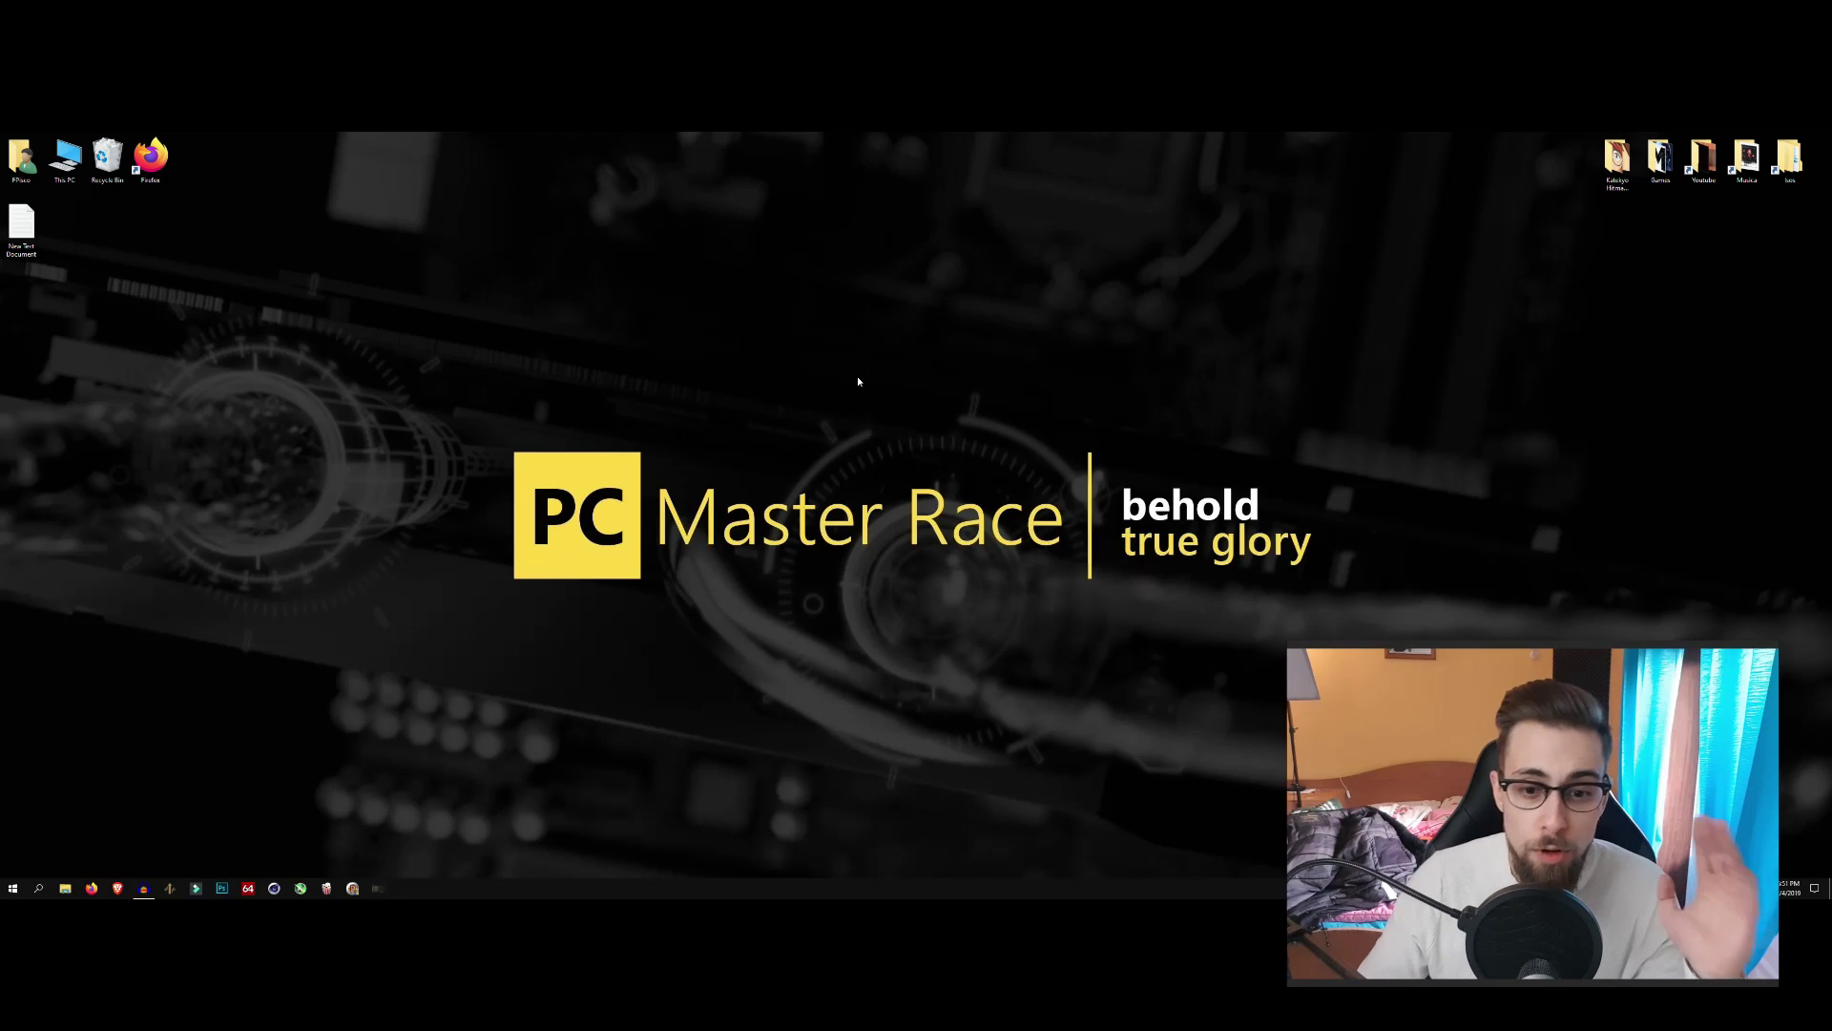
right_click(884, 335)
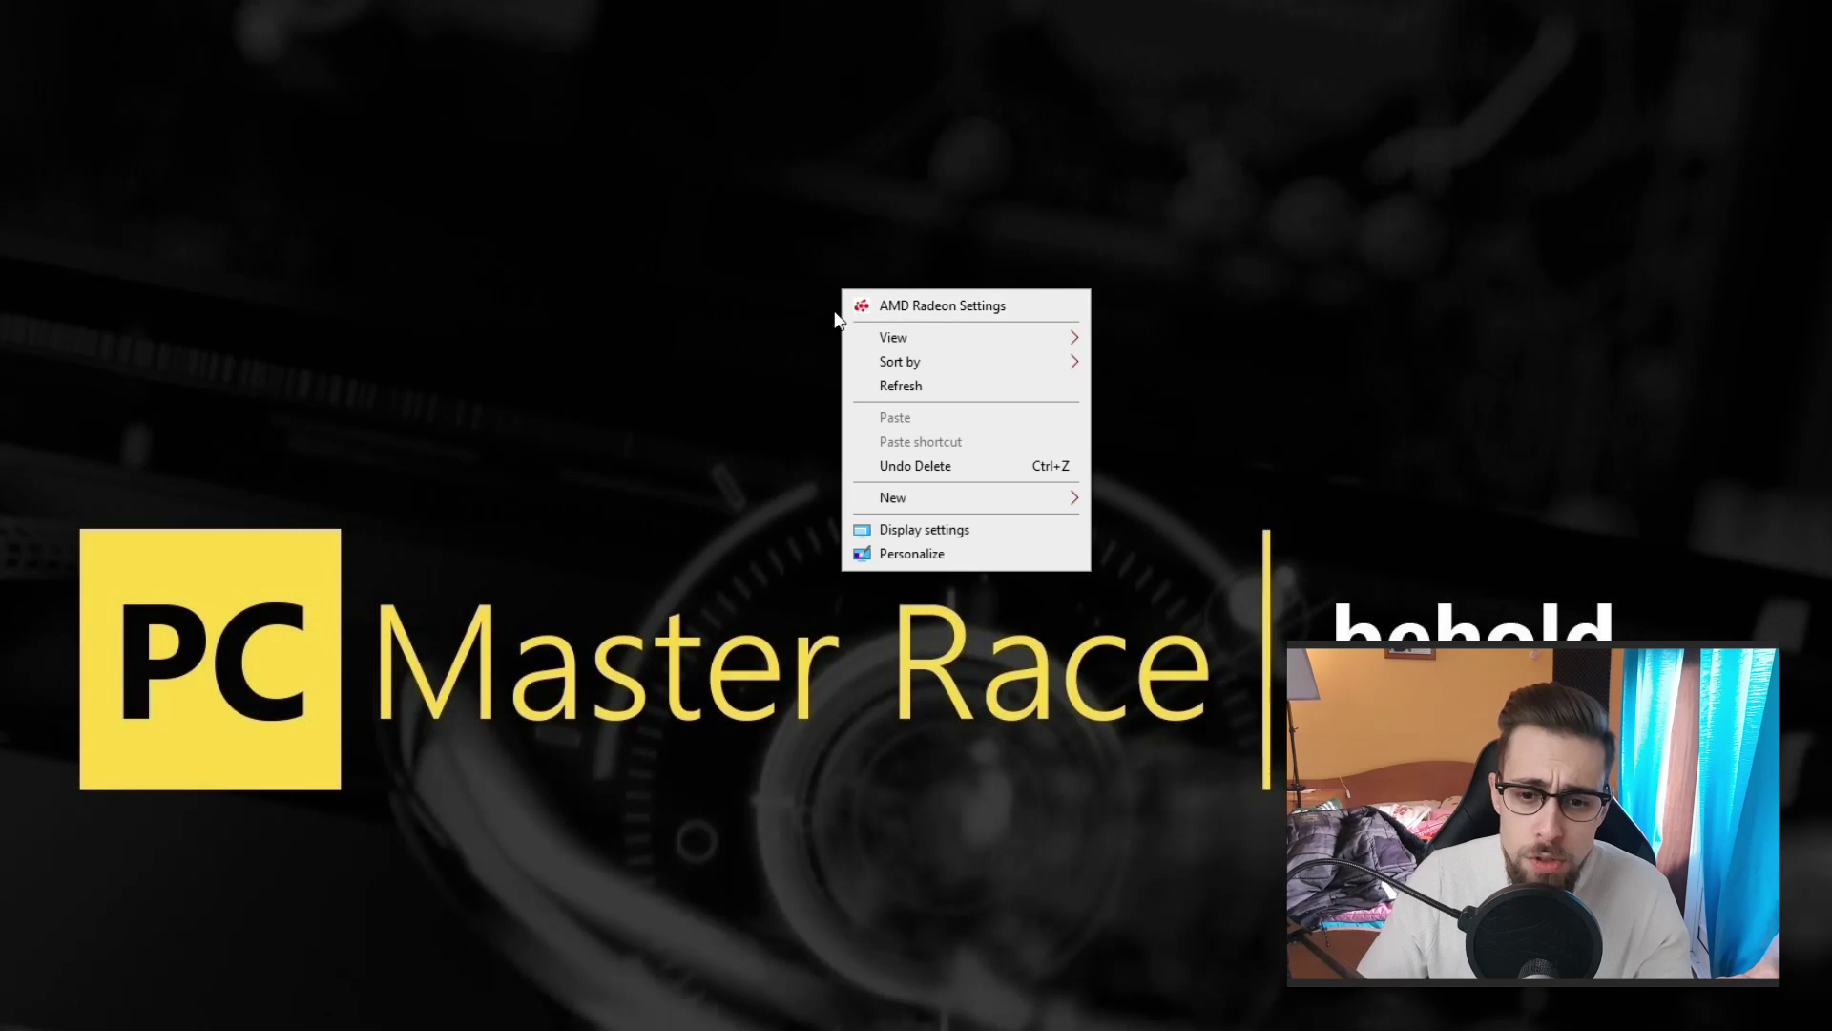
click(906, 307)
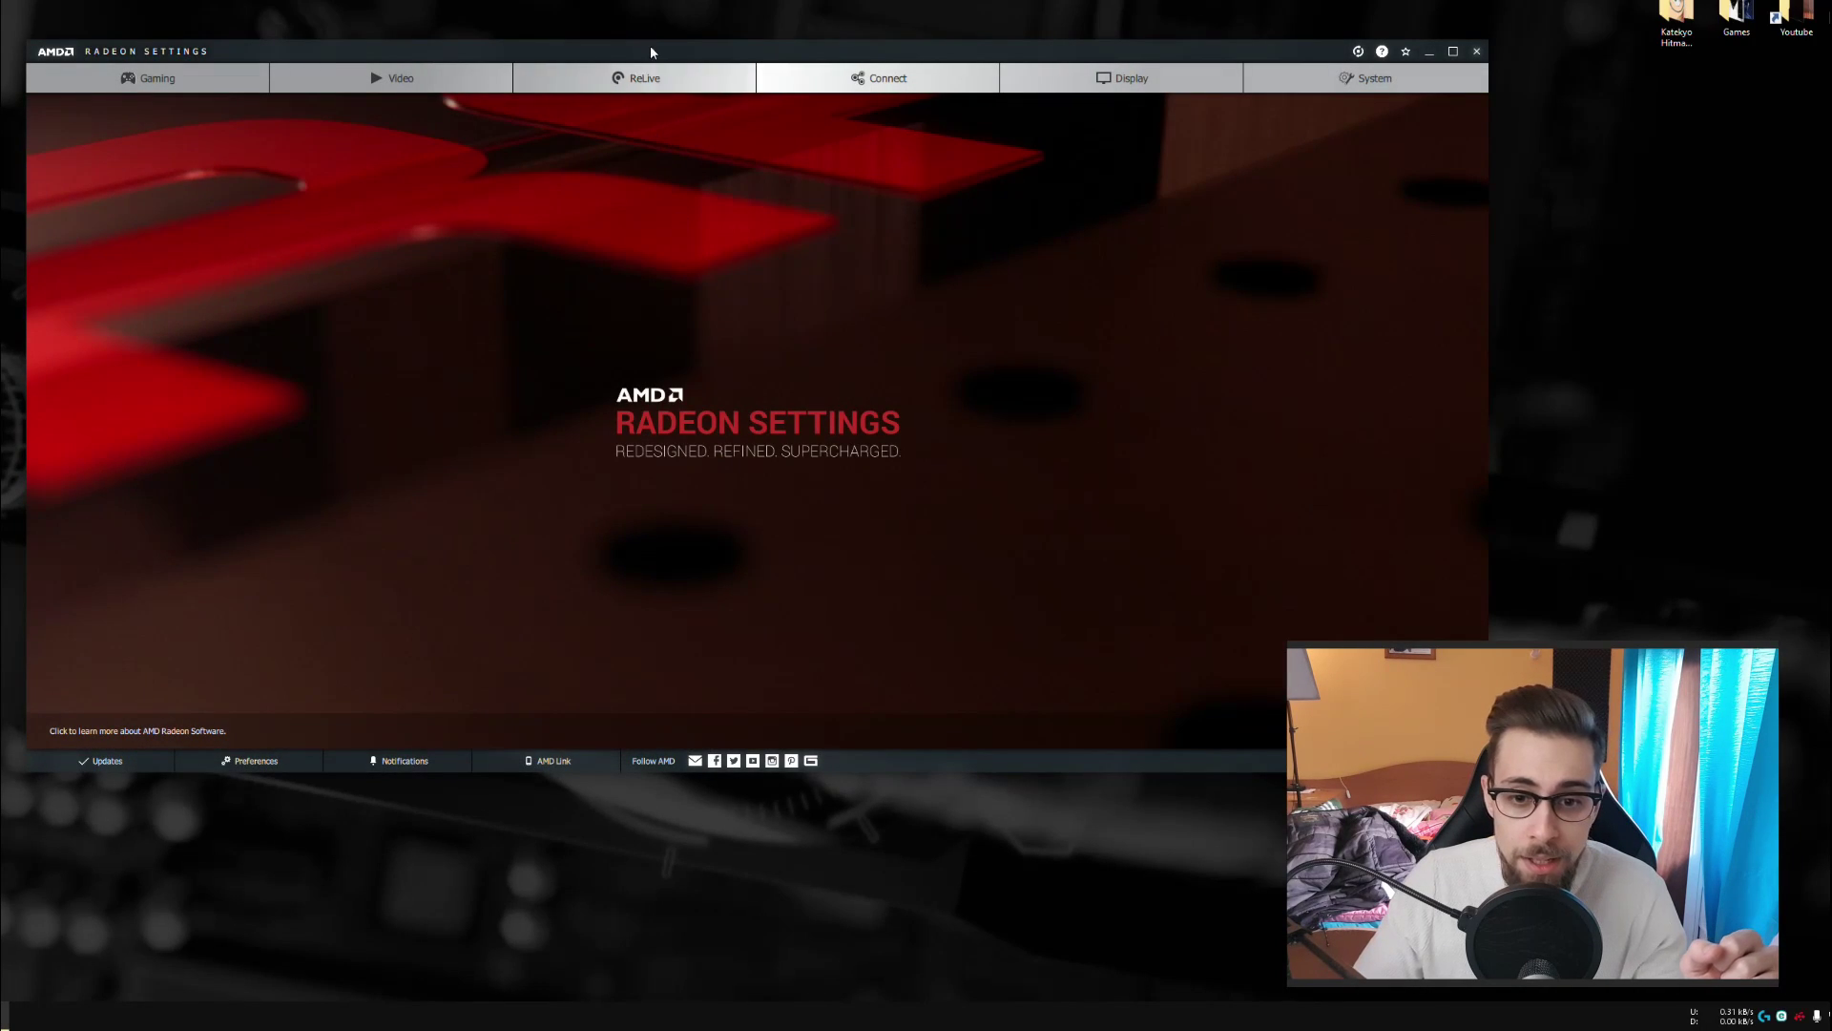
drag(651, 57, 696, 141)
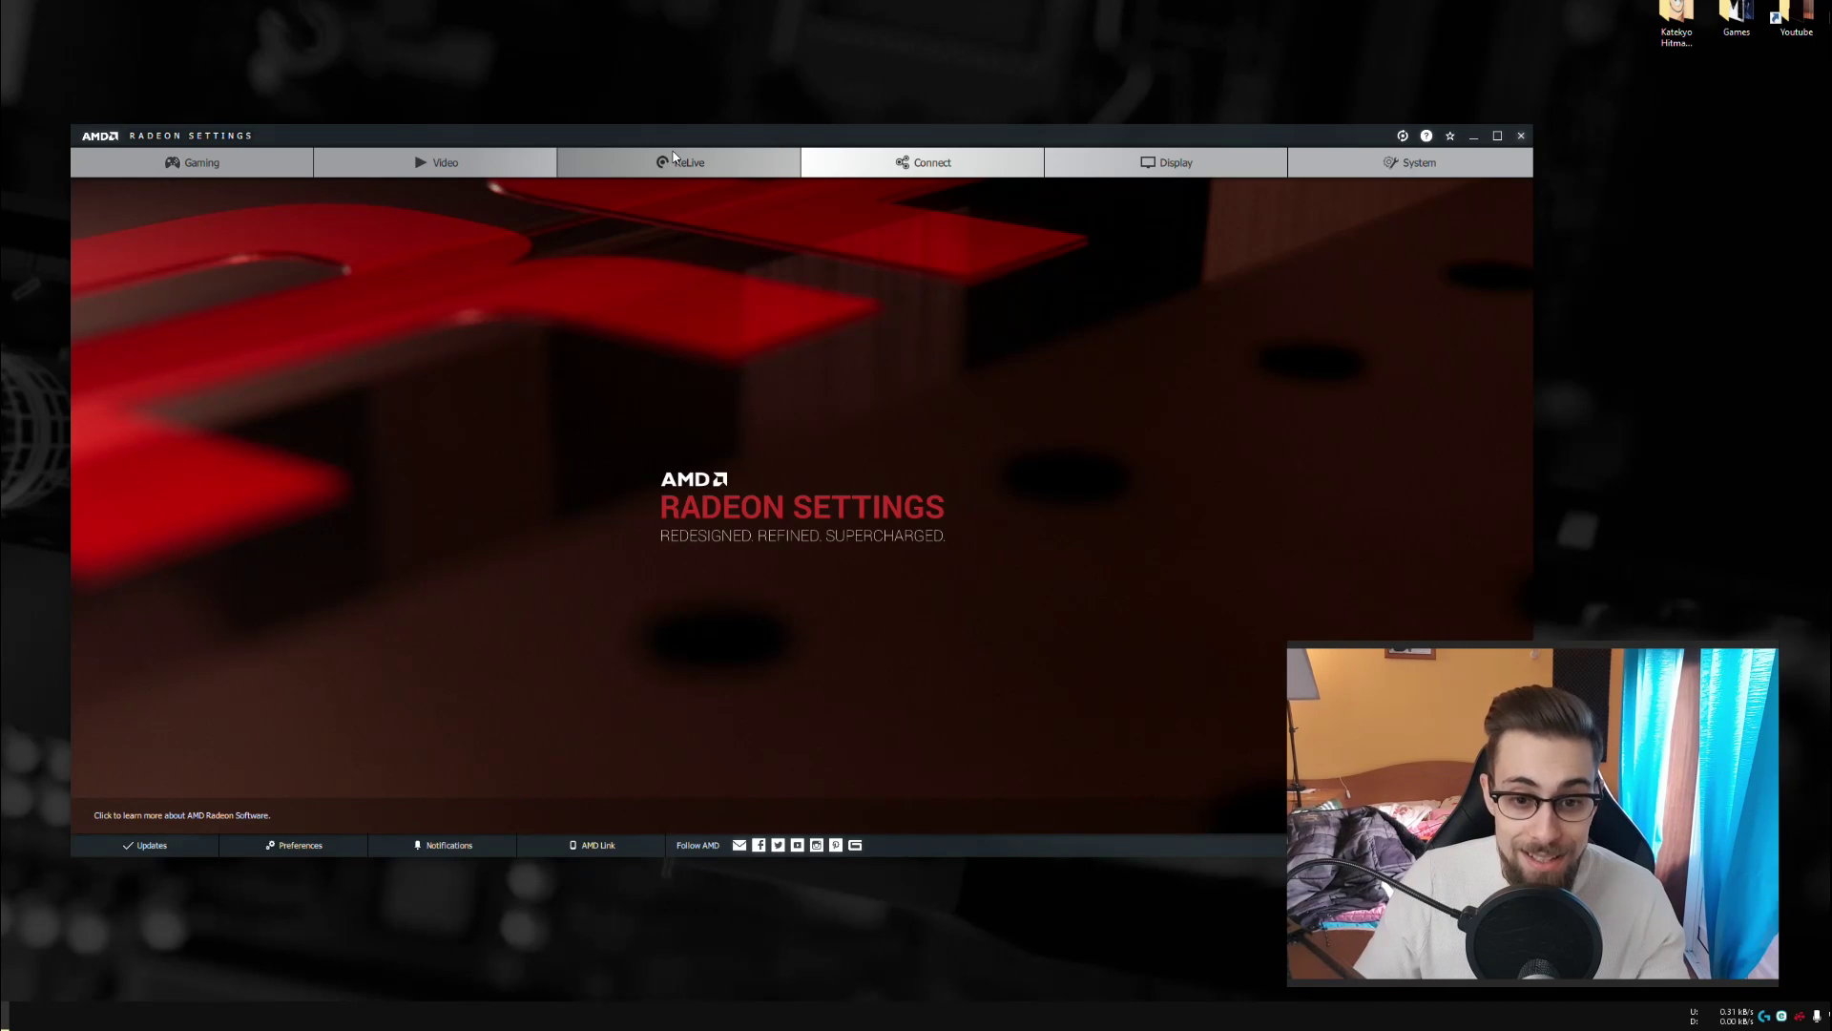
Open the Global WattMan page within the gaming Global Settings.
click(207, 175)
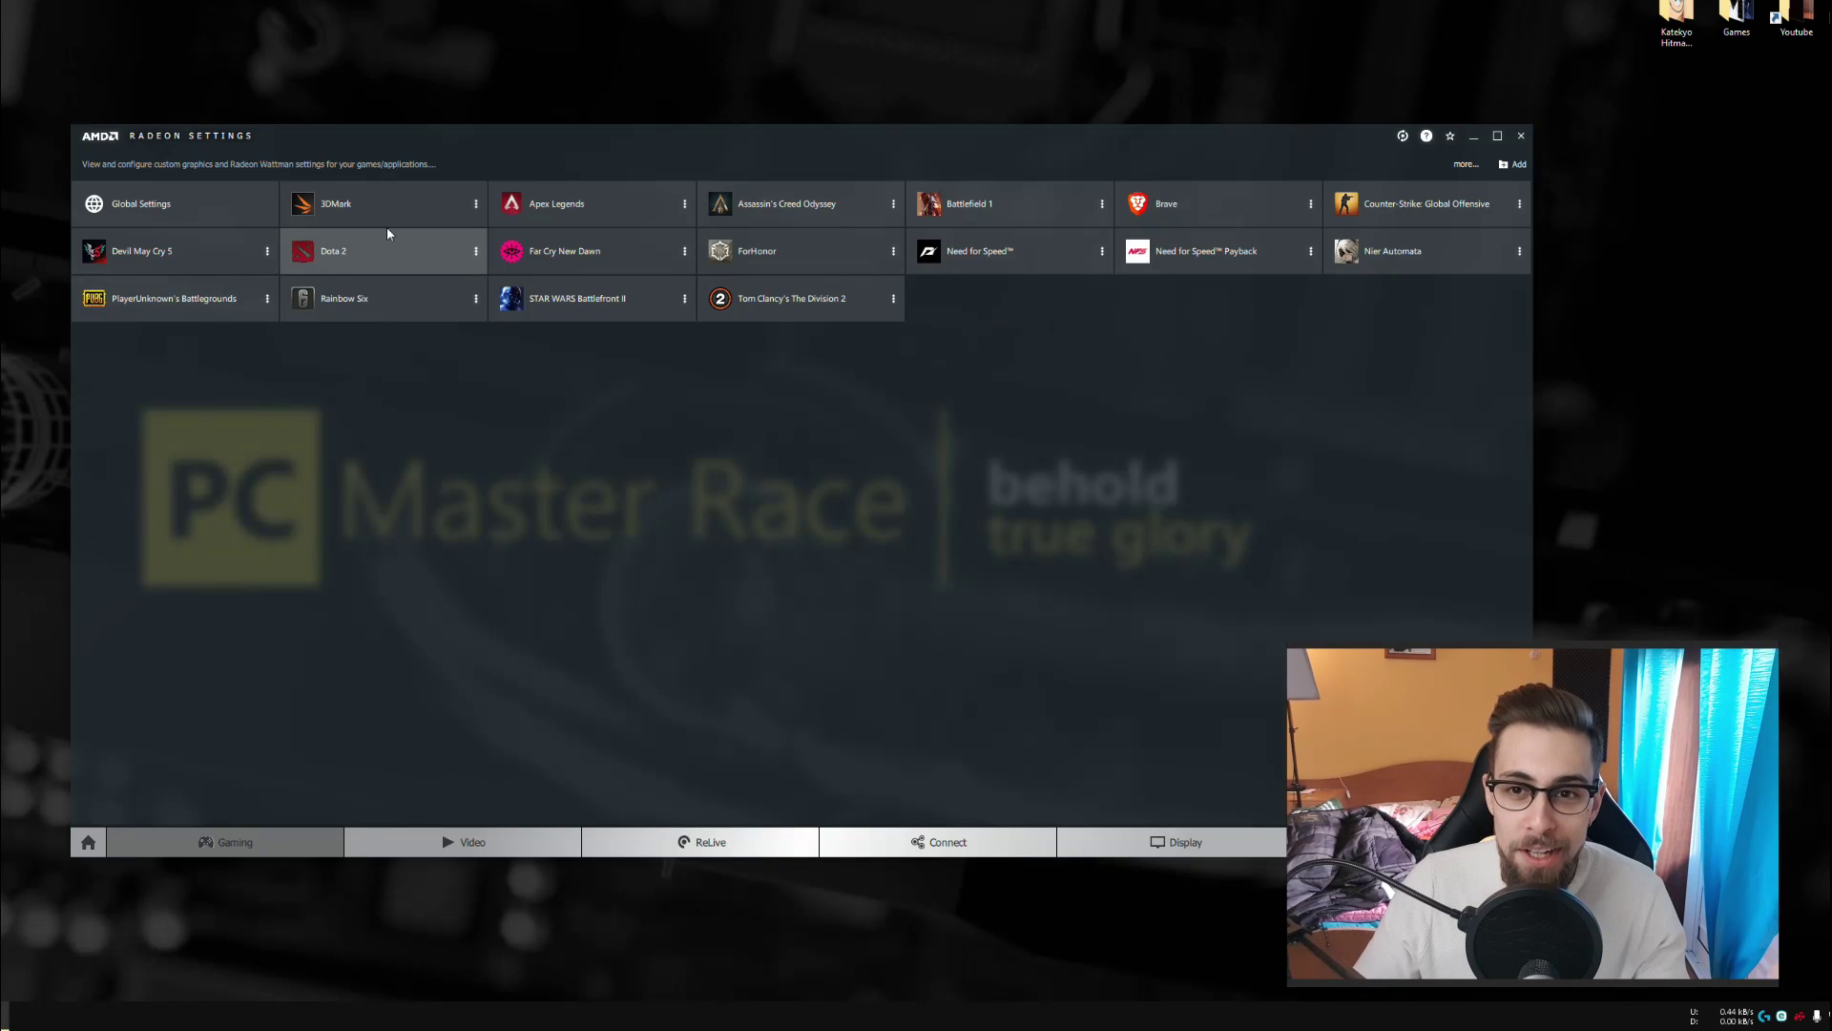
click(218, 211)
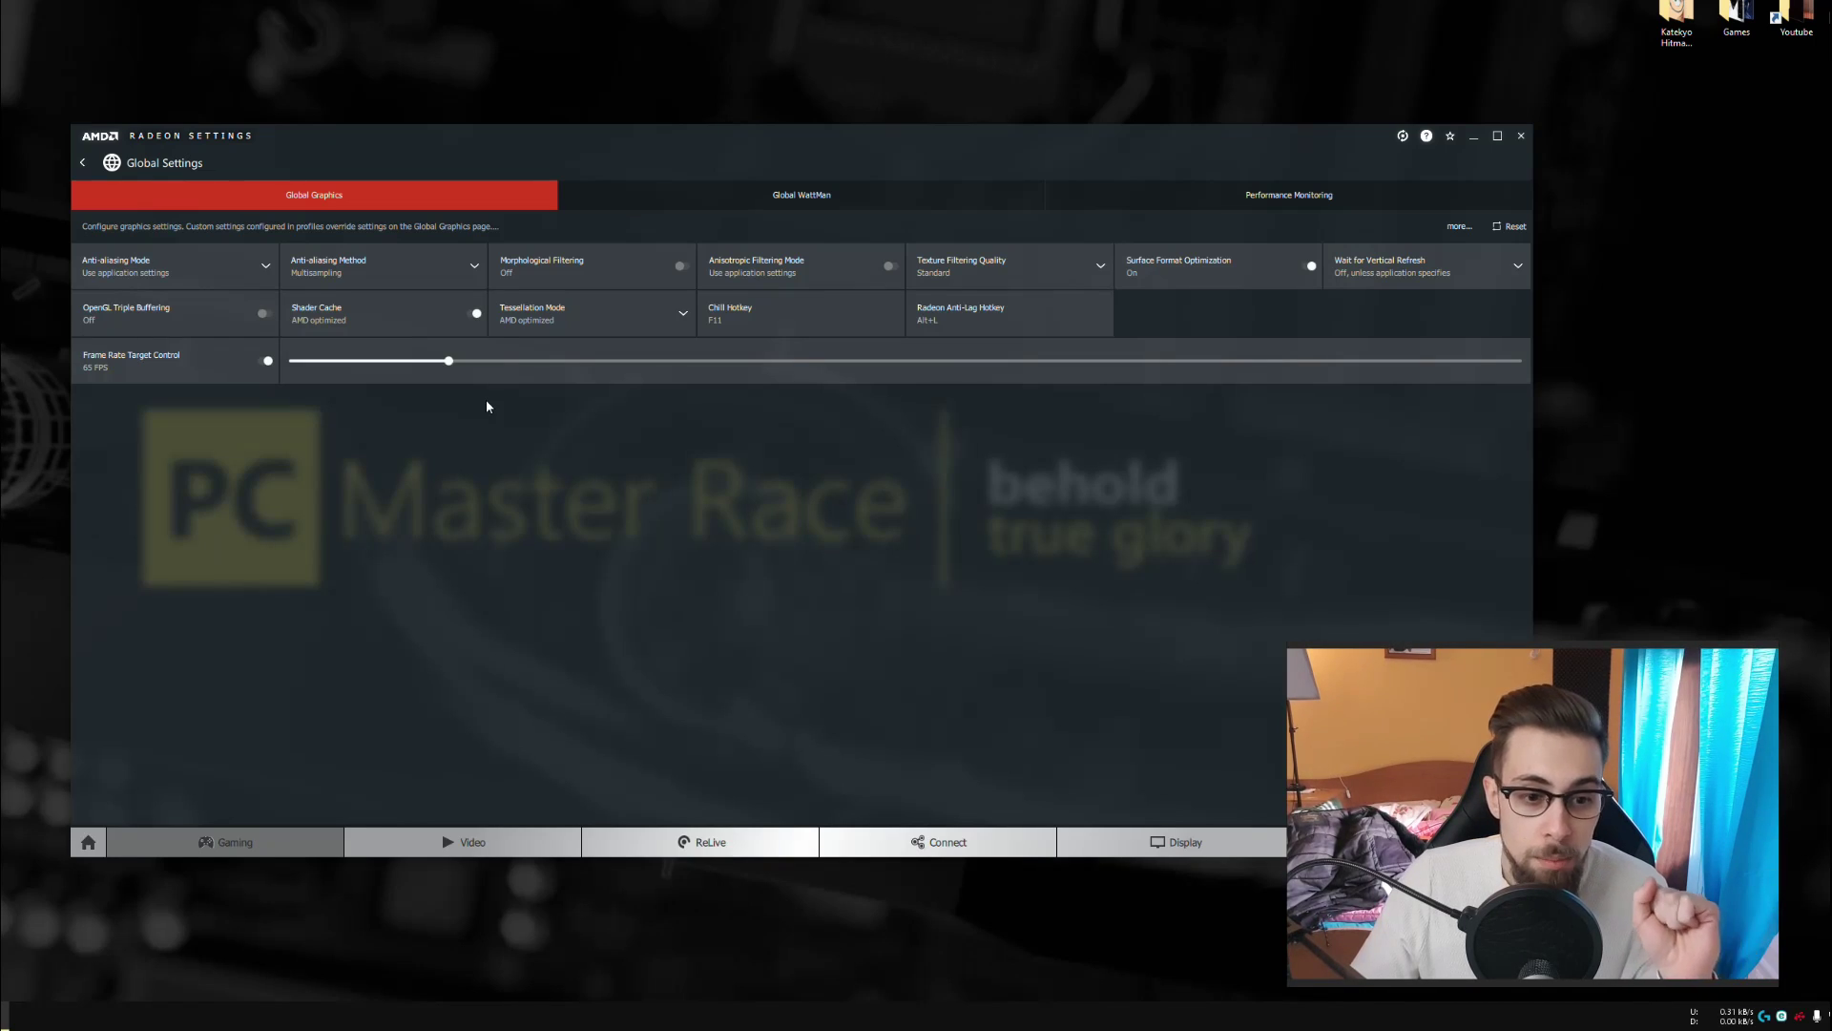
click(715, 196)
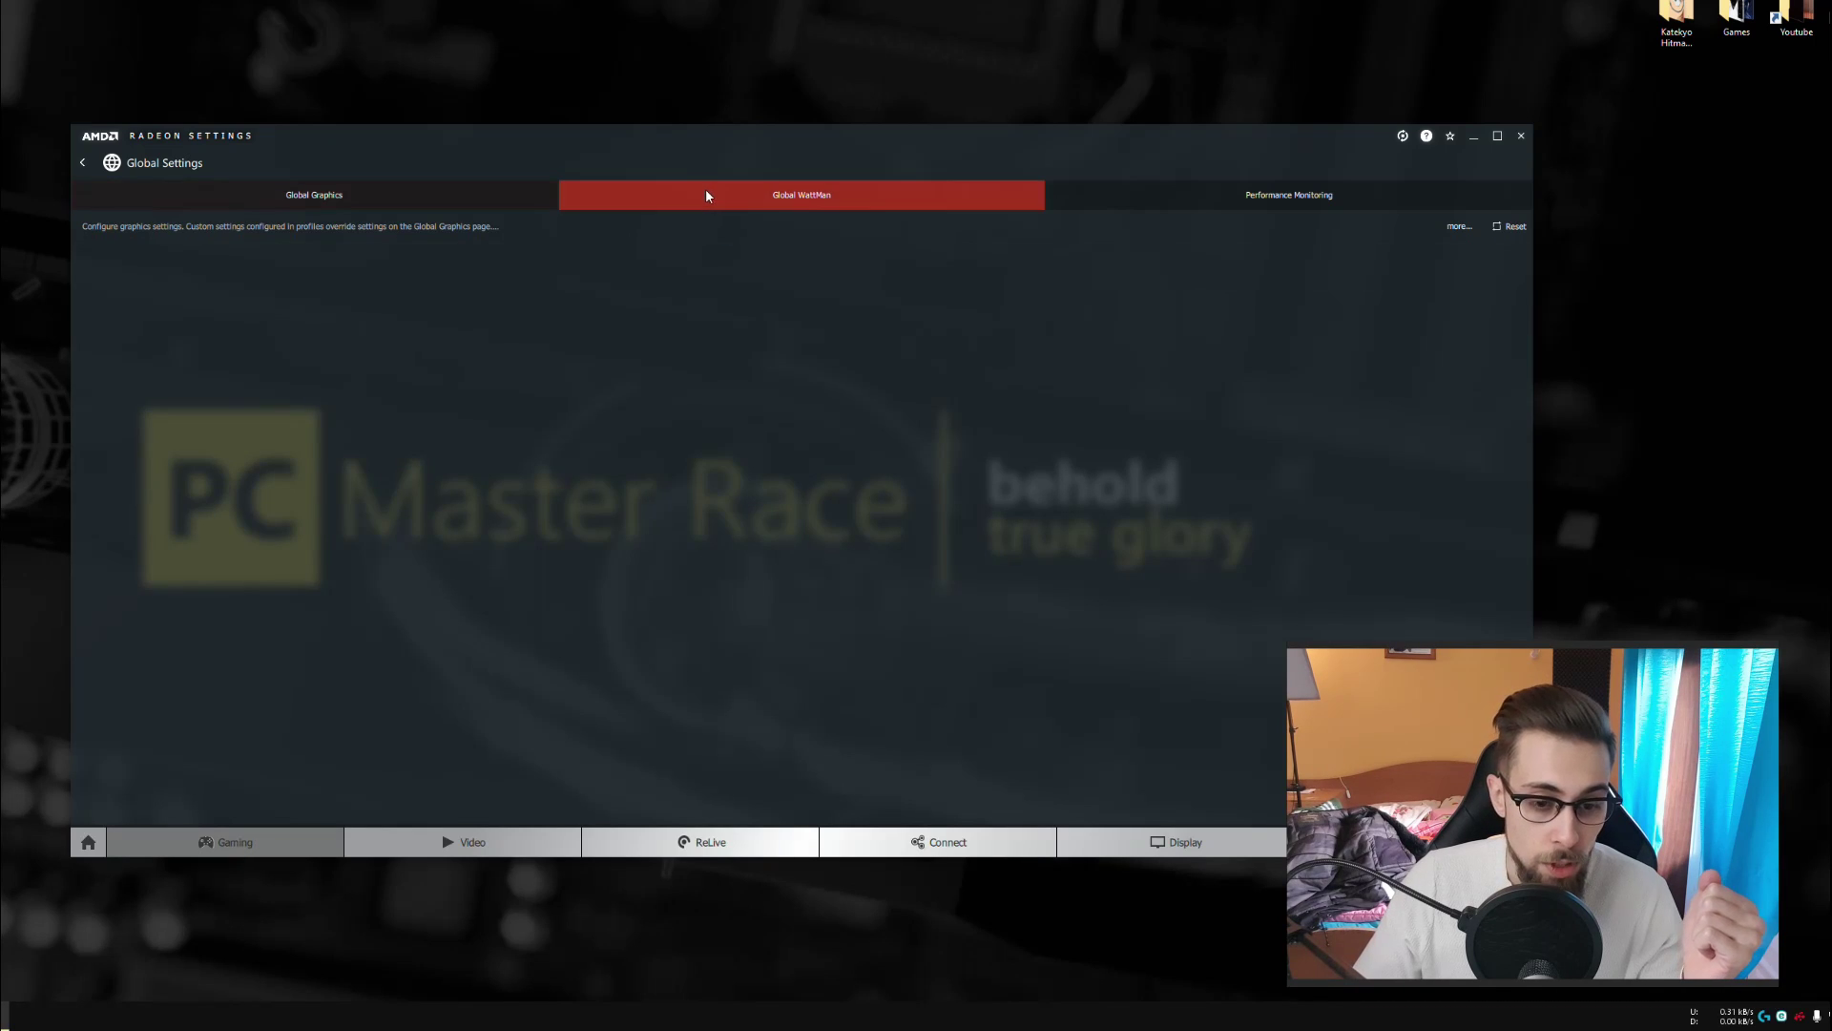
Switch the GPU Frequency/Voltage control on the WattMan page to manual.
scroll(578, 310, down, 1)
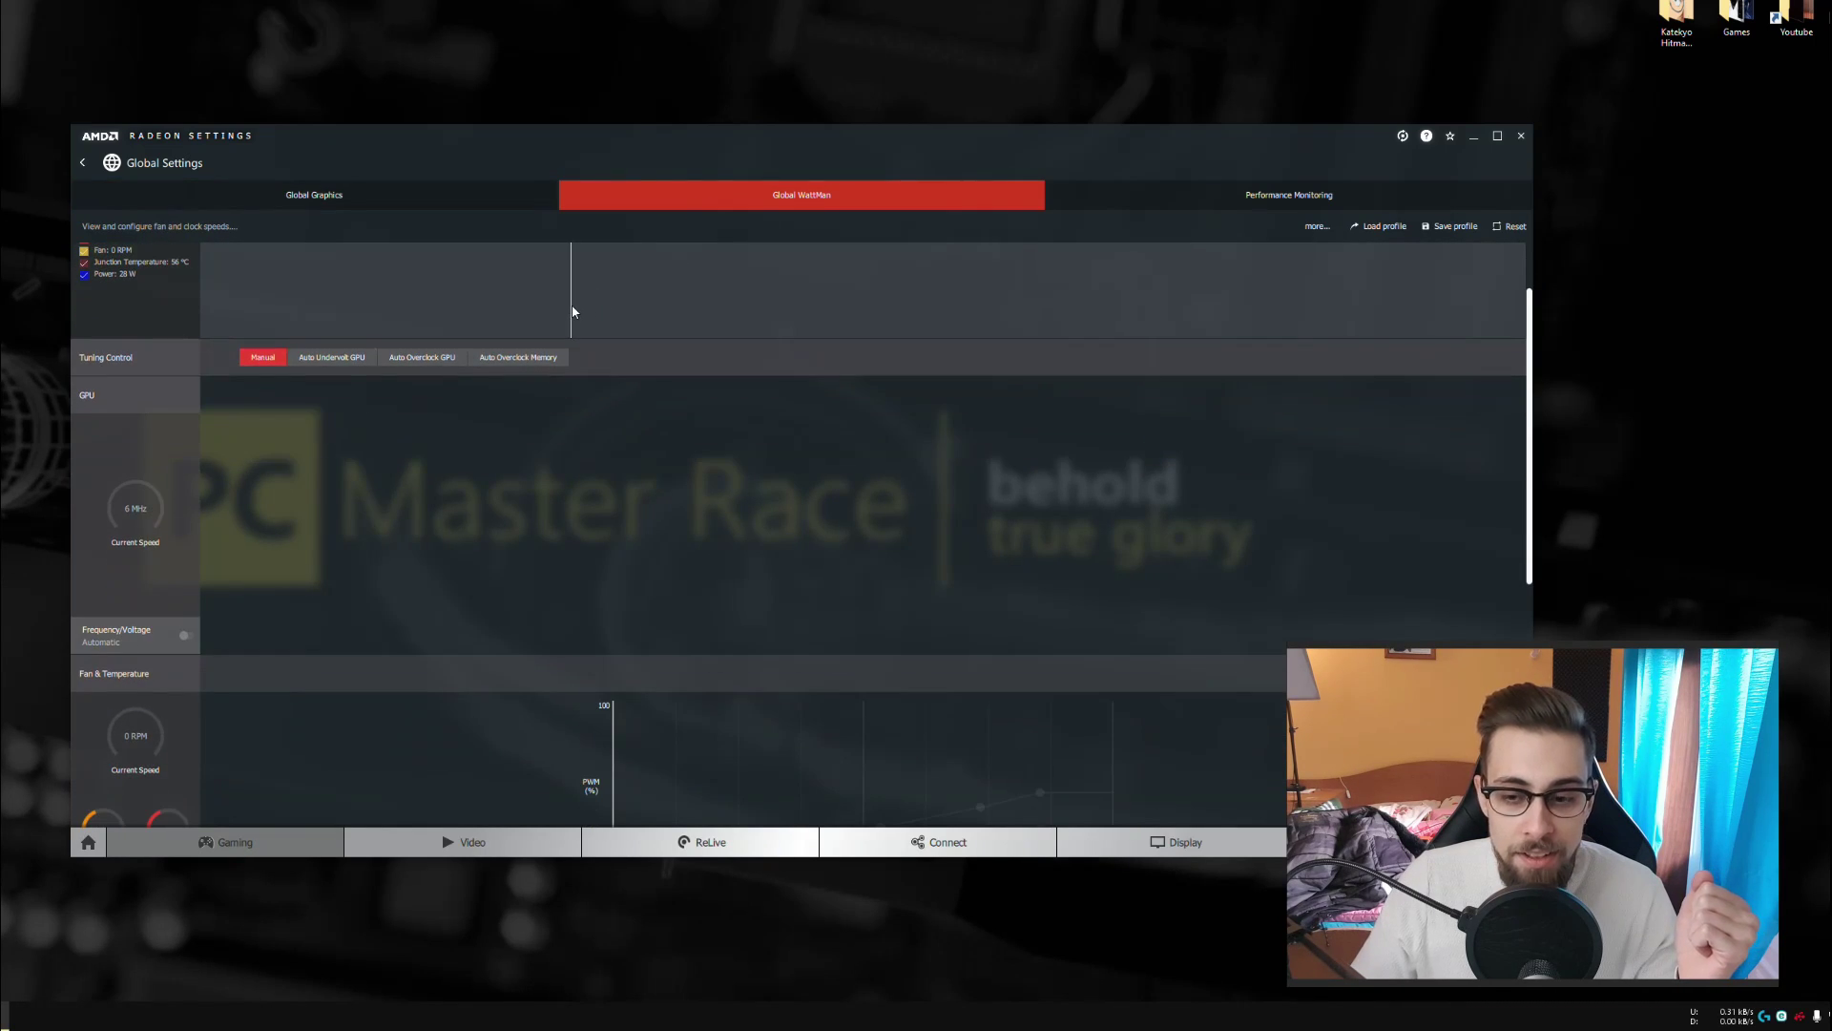
scroll(572, 312, up, 1)
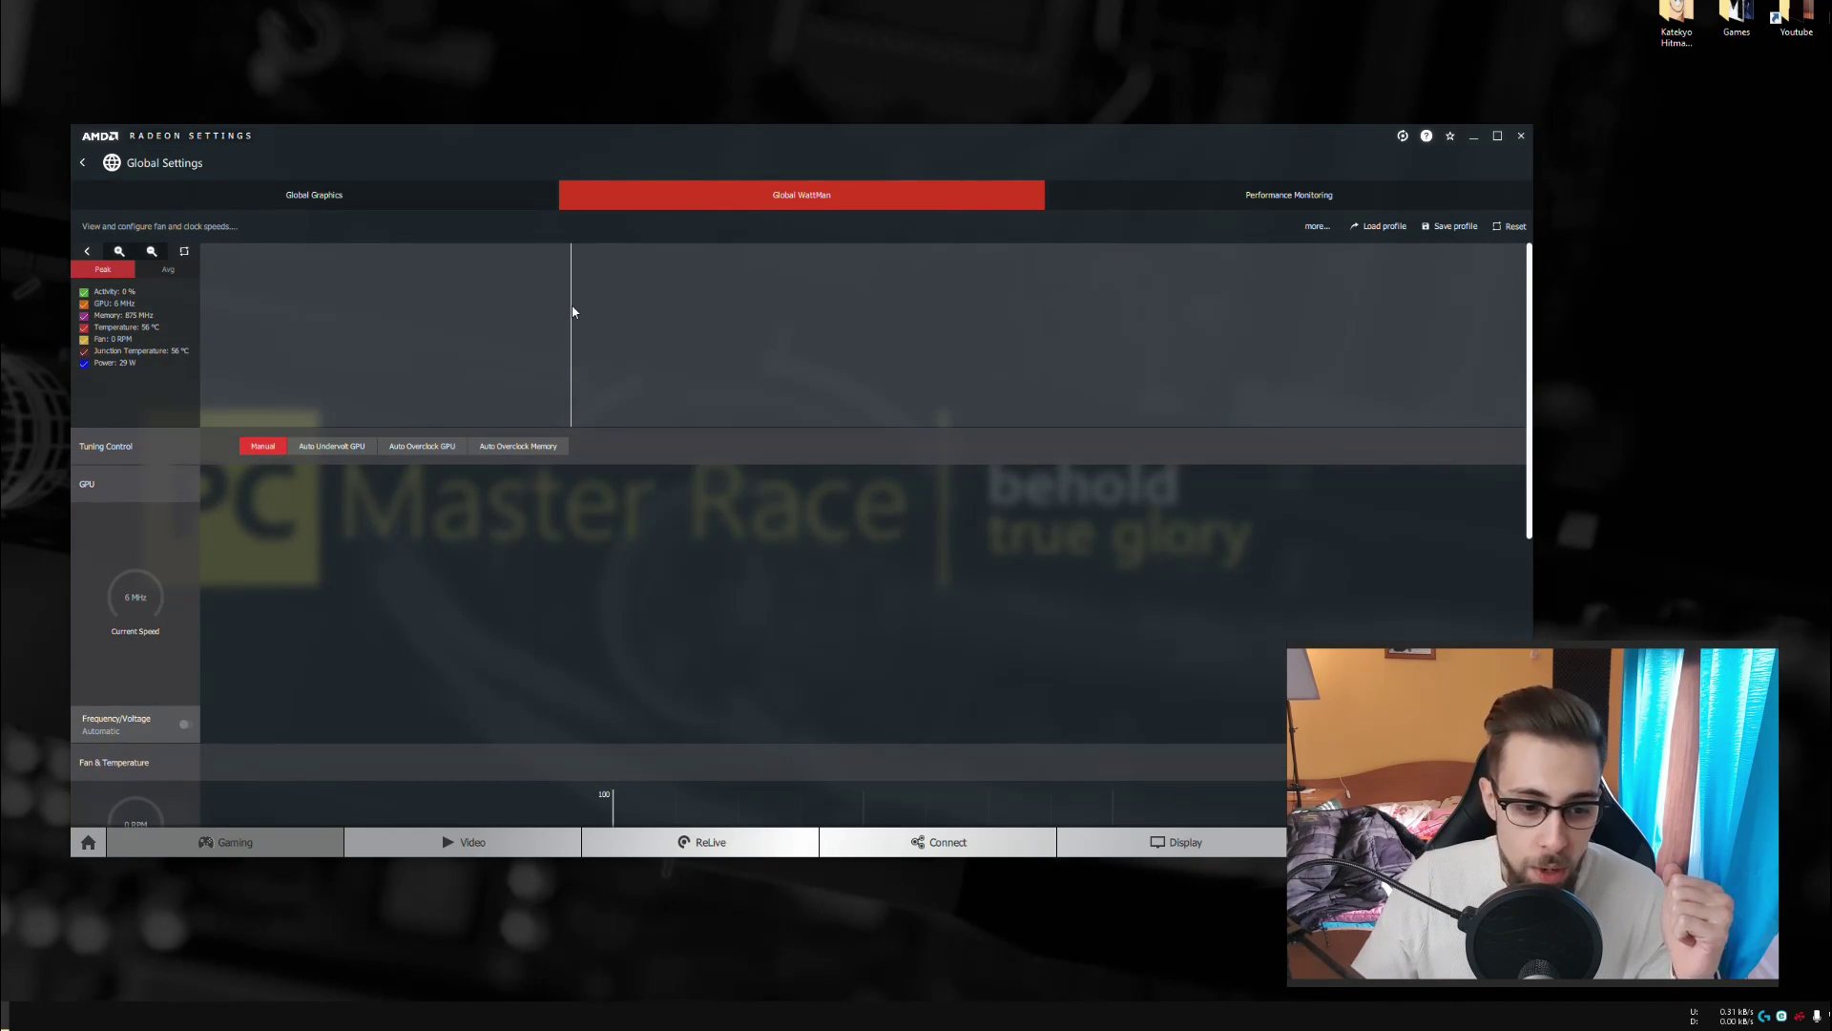
scroll(563, 324, down, 2)
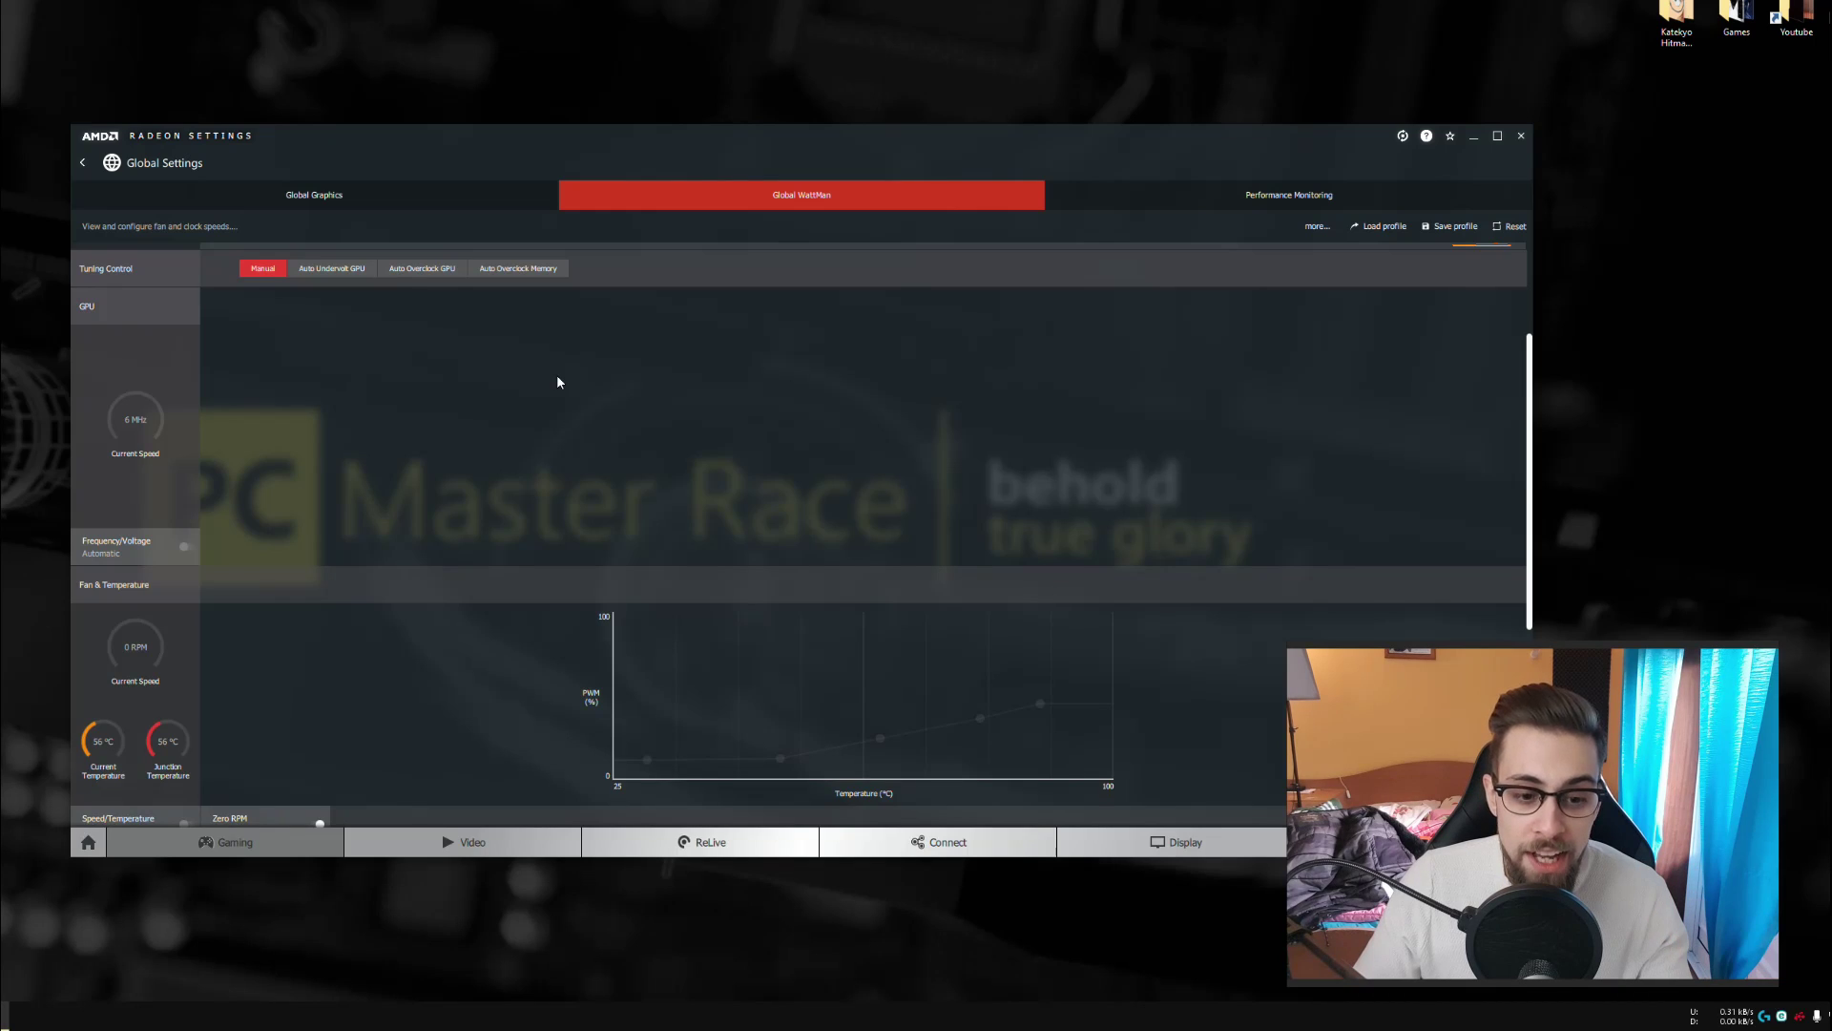
scroll(558, 382, down, 3)
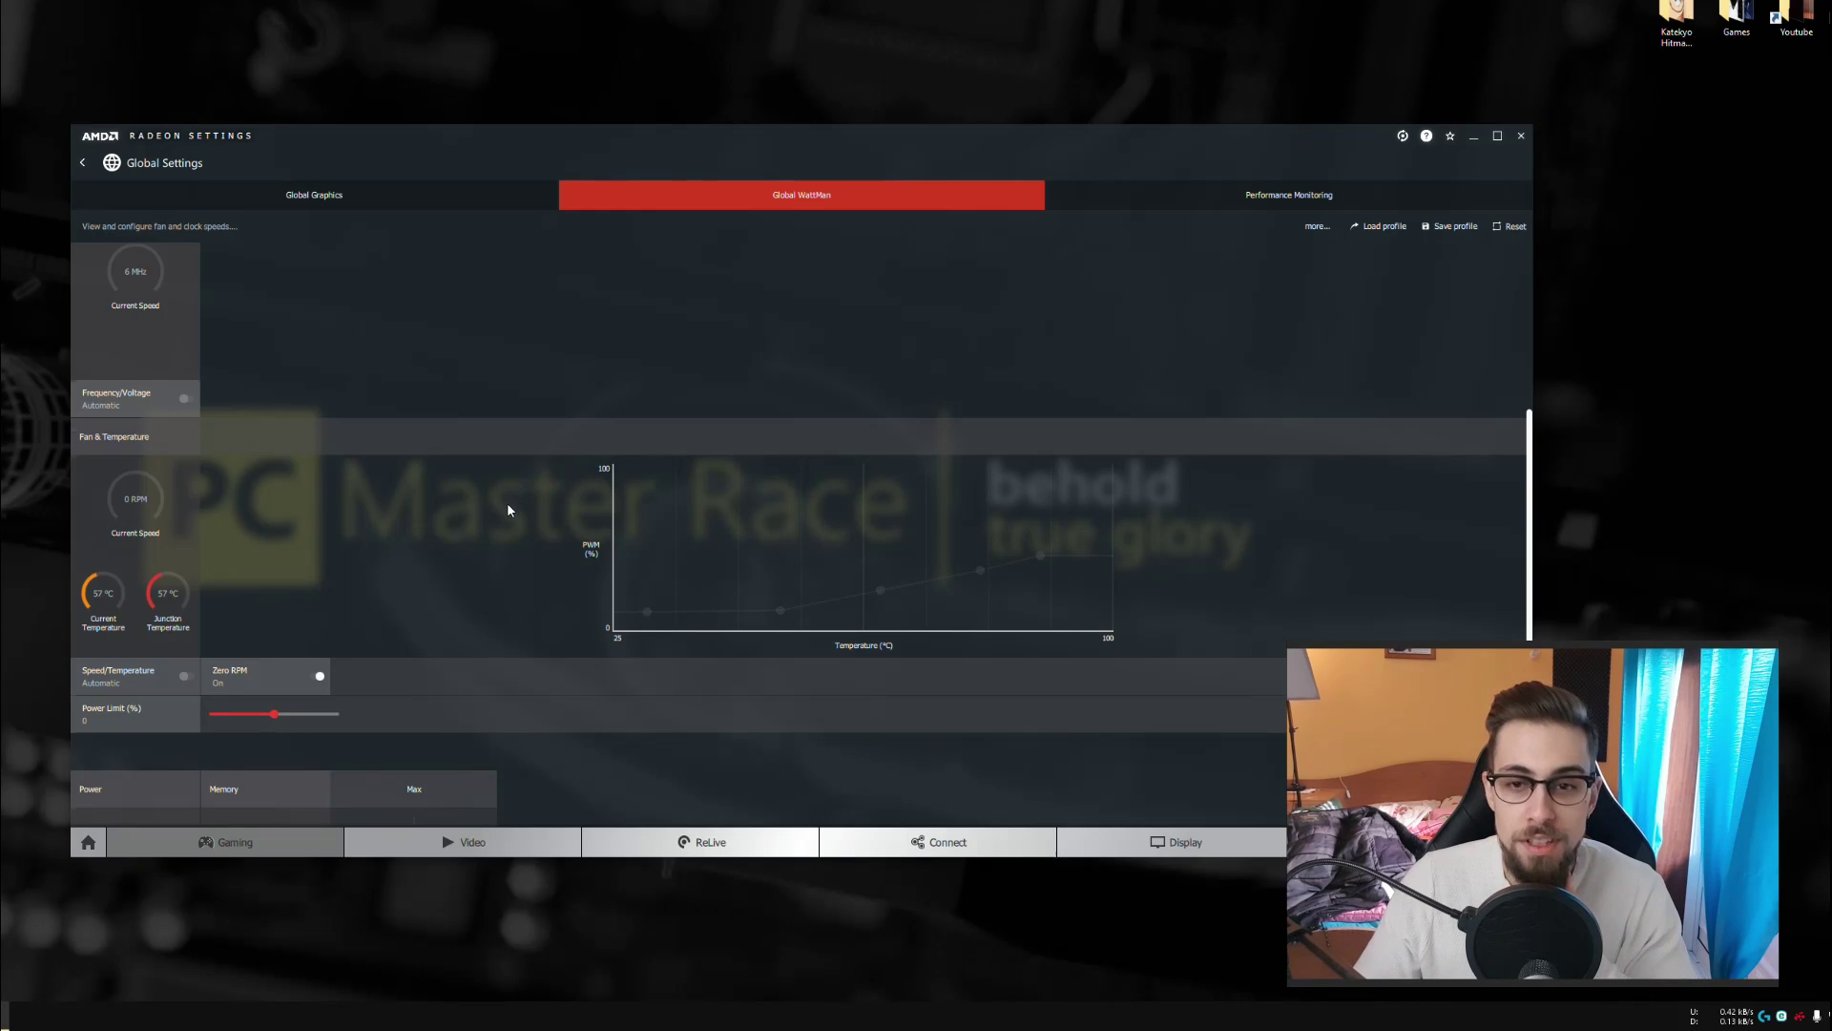
scroll(512, 508, up, 1)
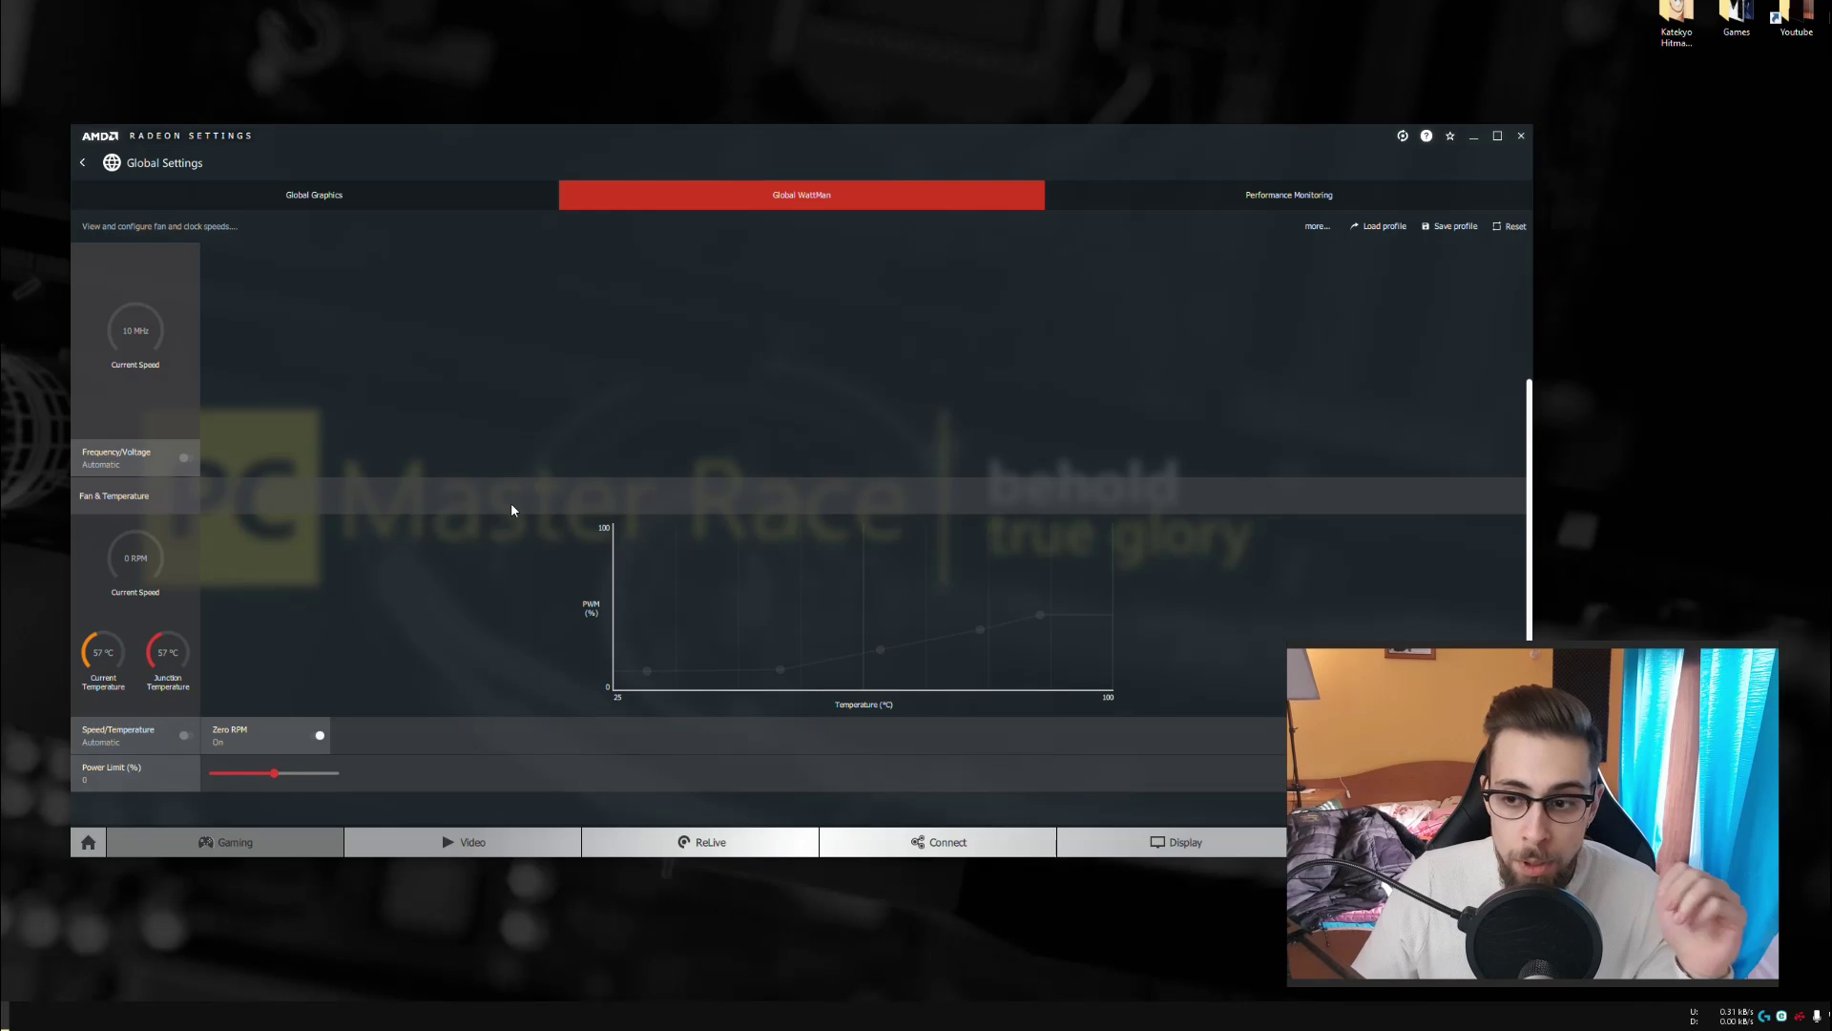
scroll(512, 503, up, 3)
scroll(508, 512, up, 1)
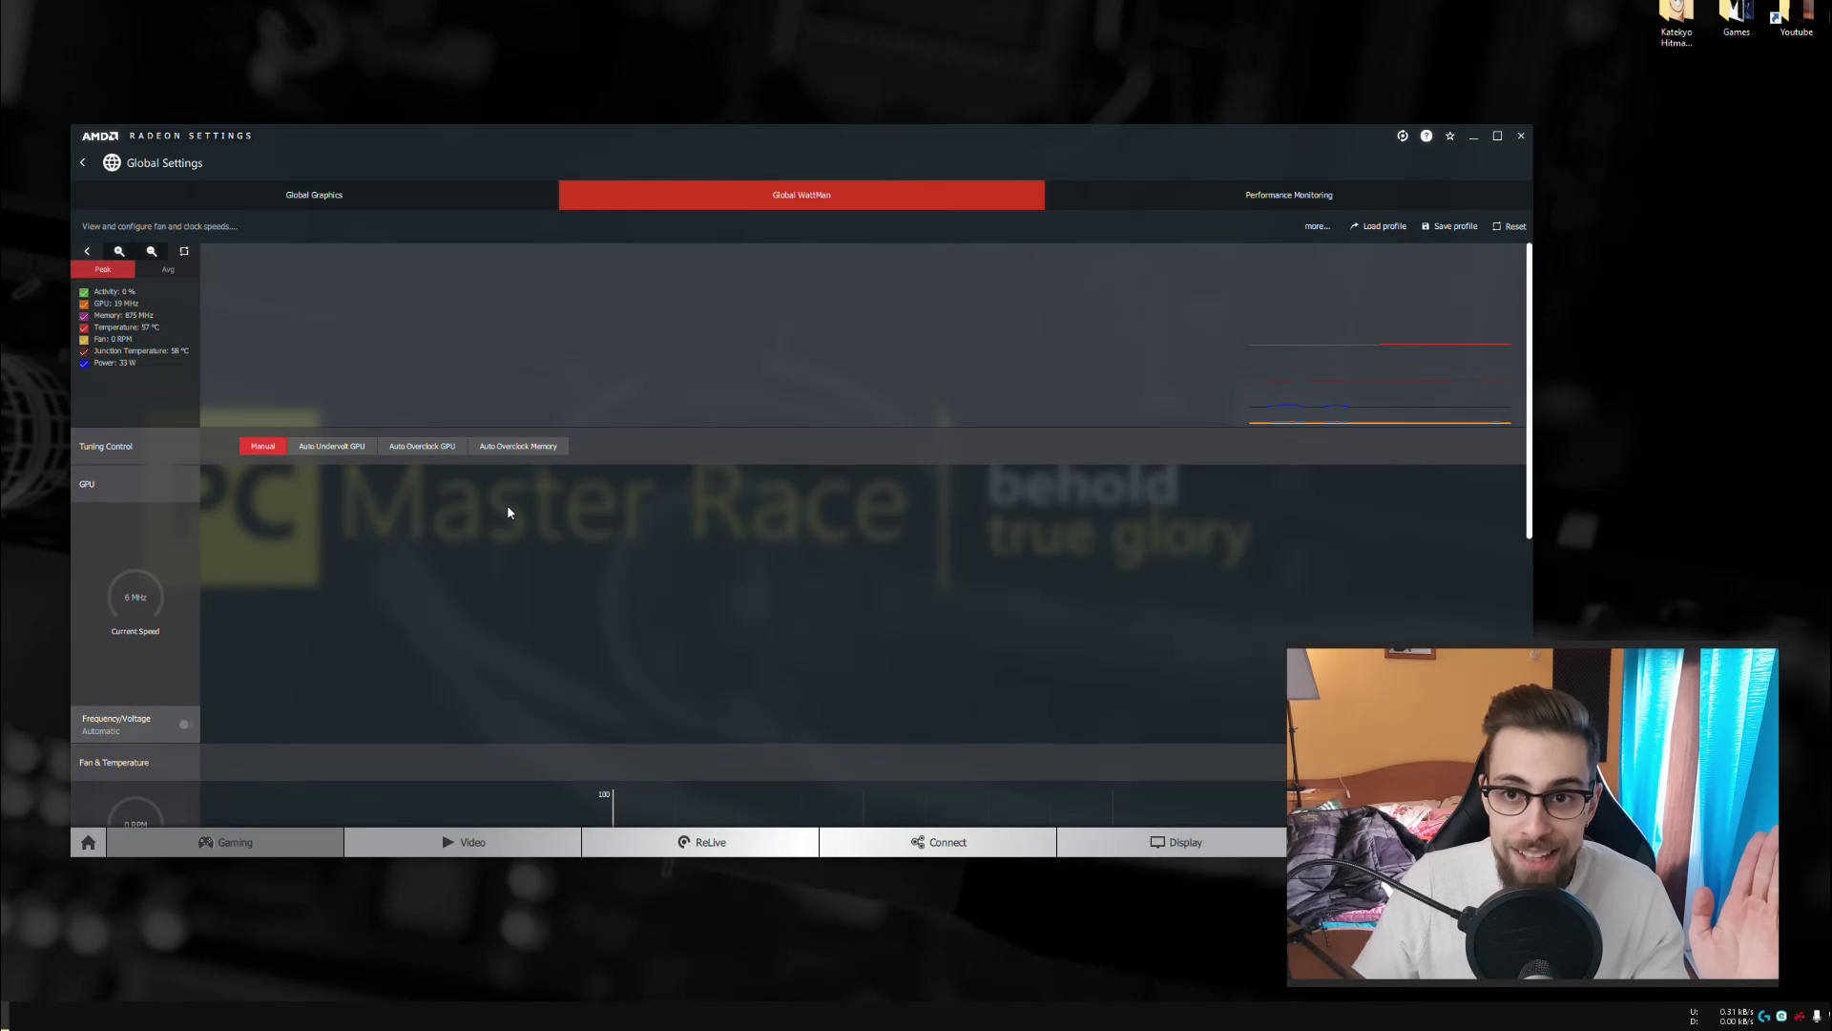
scroll(507, 512, down, 4)
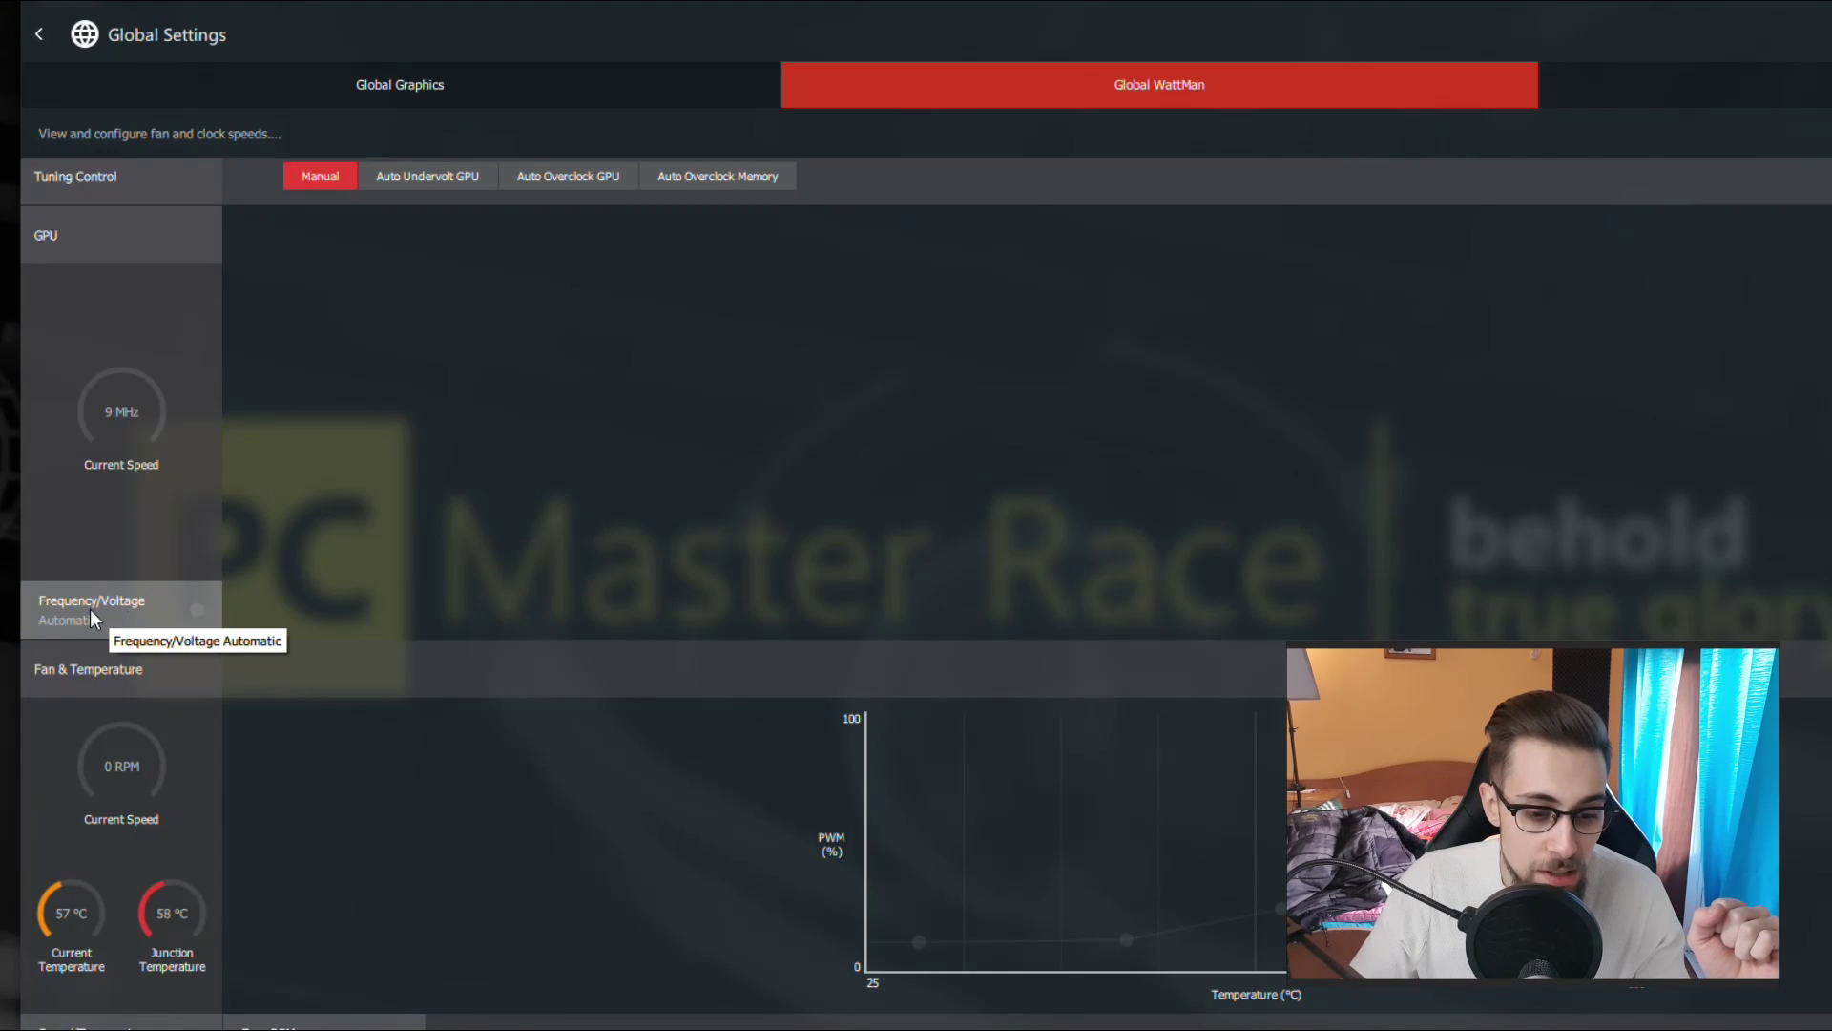
click(200, 607)
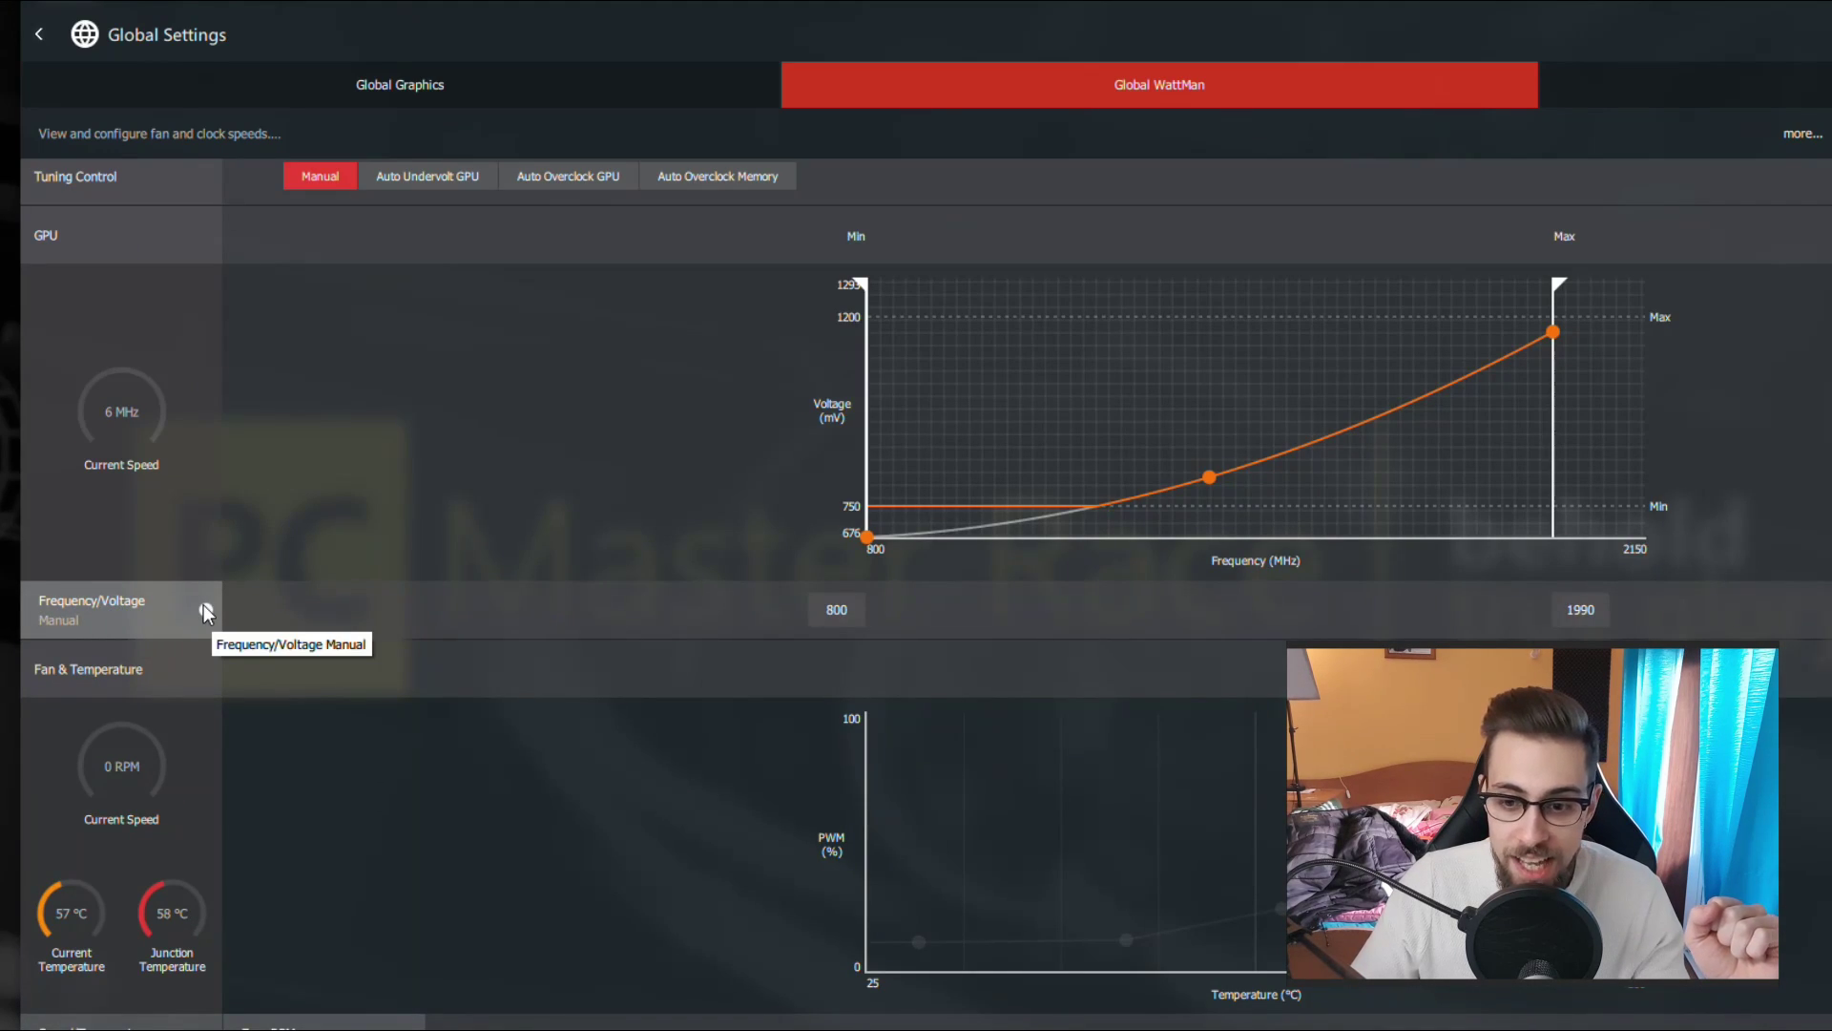
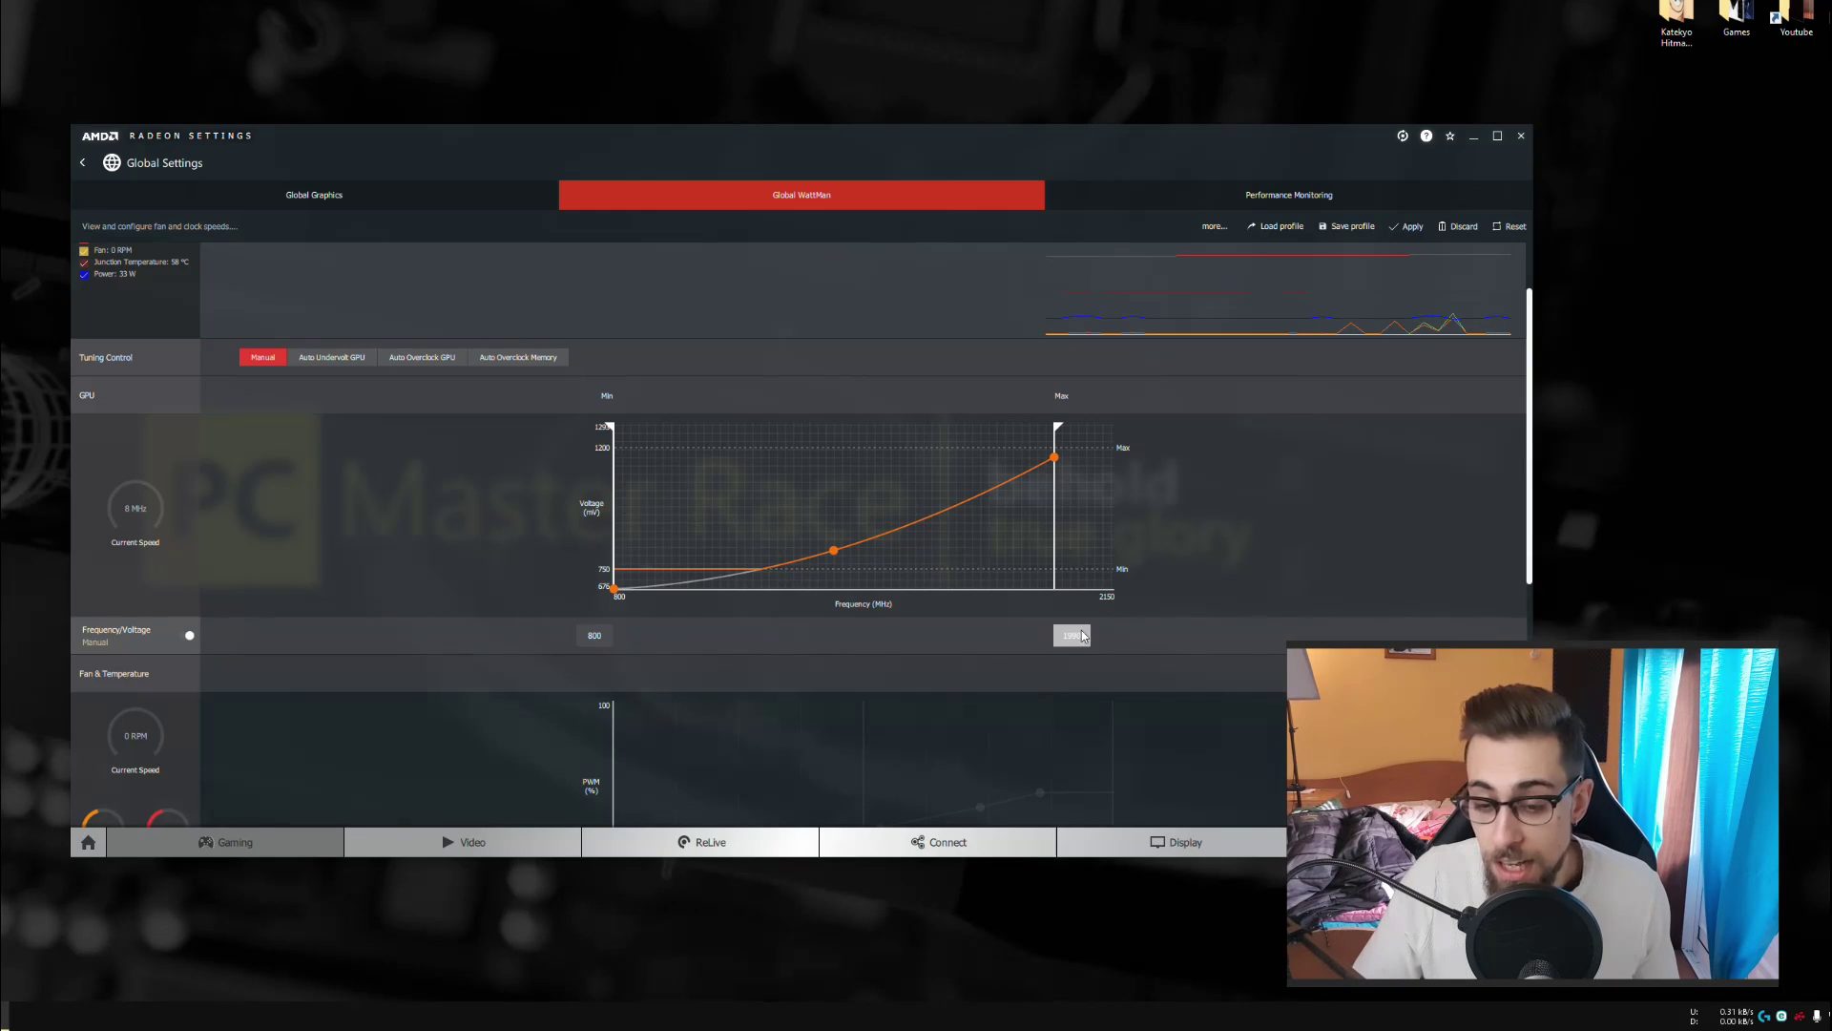
Raise the maximum GPU frequency to 2150 MHz on the curve and lower its voltage point to just above 1200 mV.
mouse_move(1057, 437)
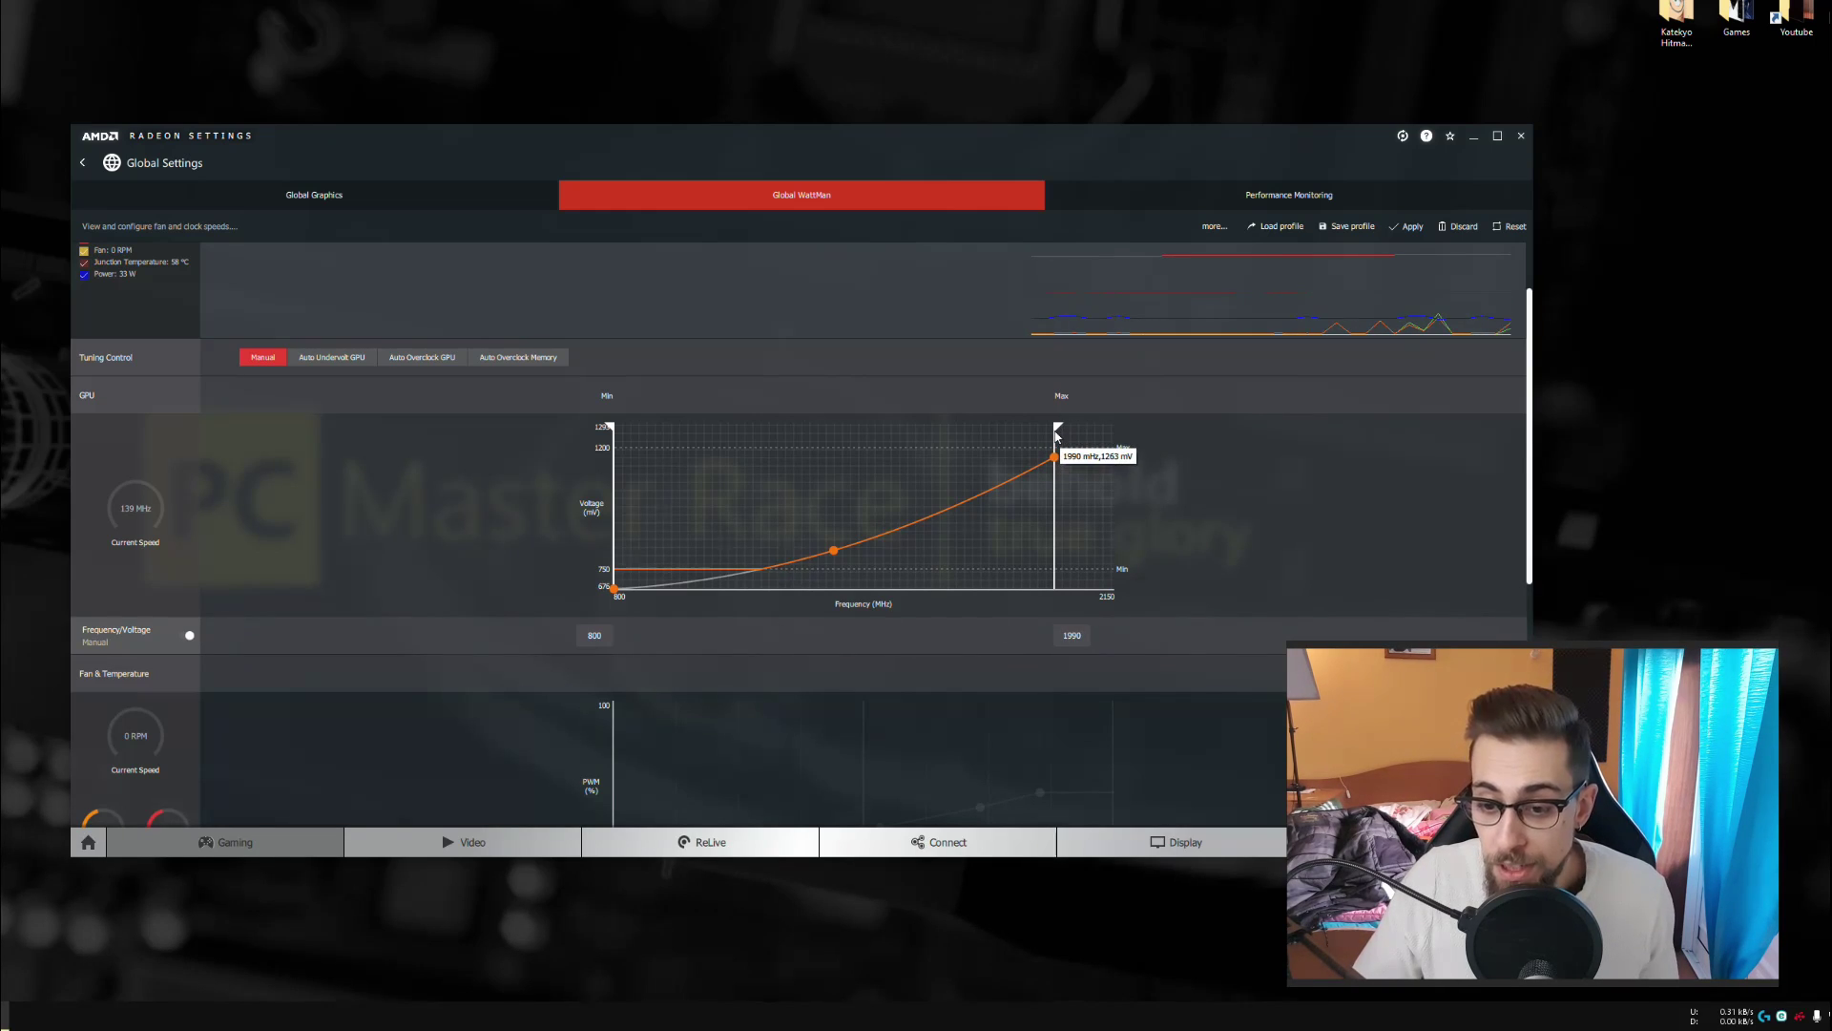
drag(1058, 427, 1129, 438)
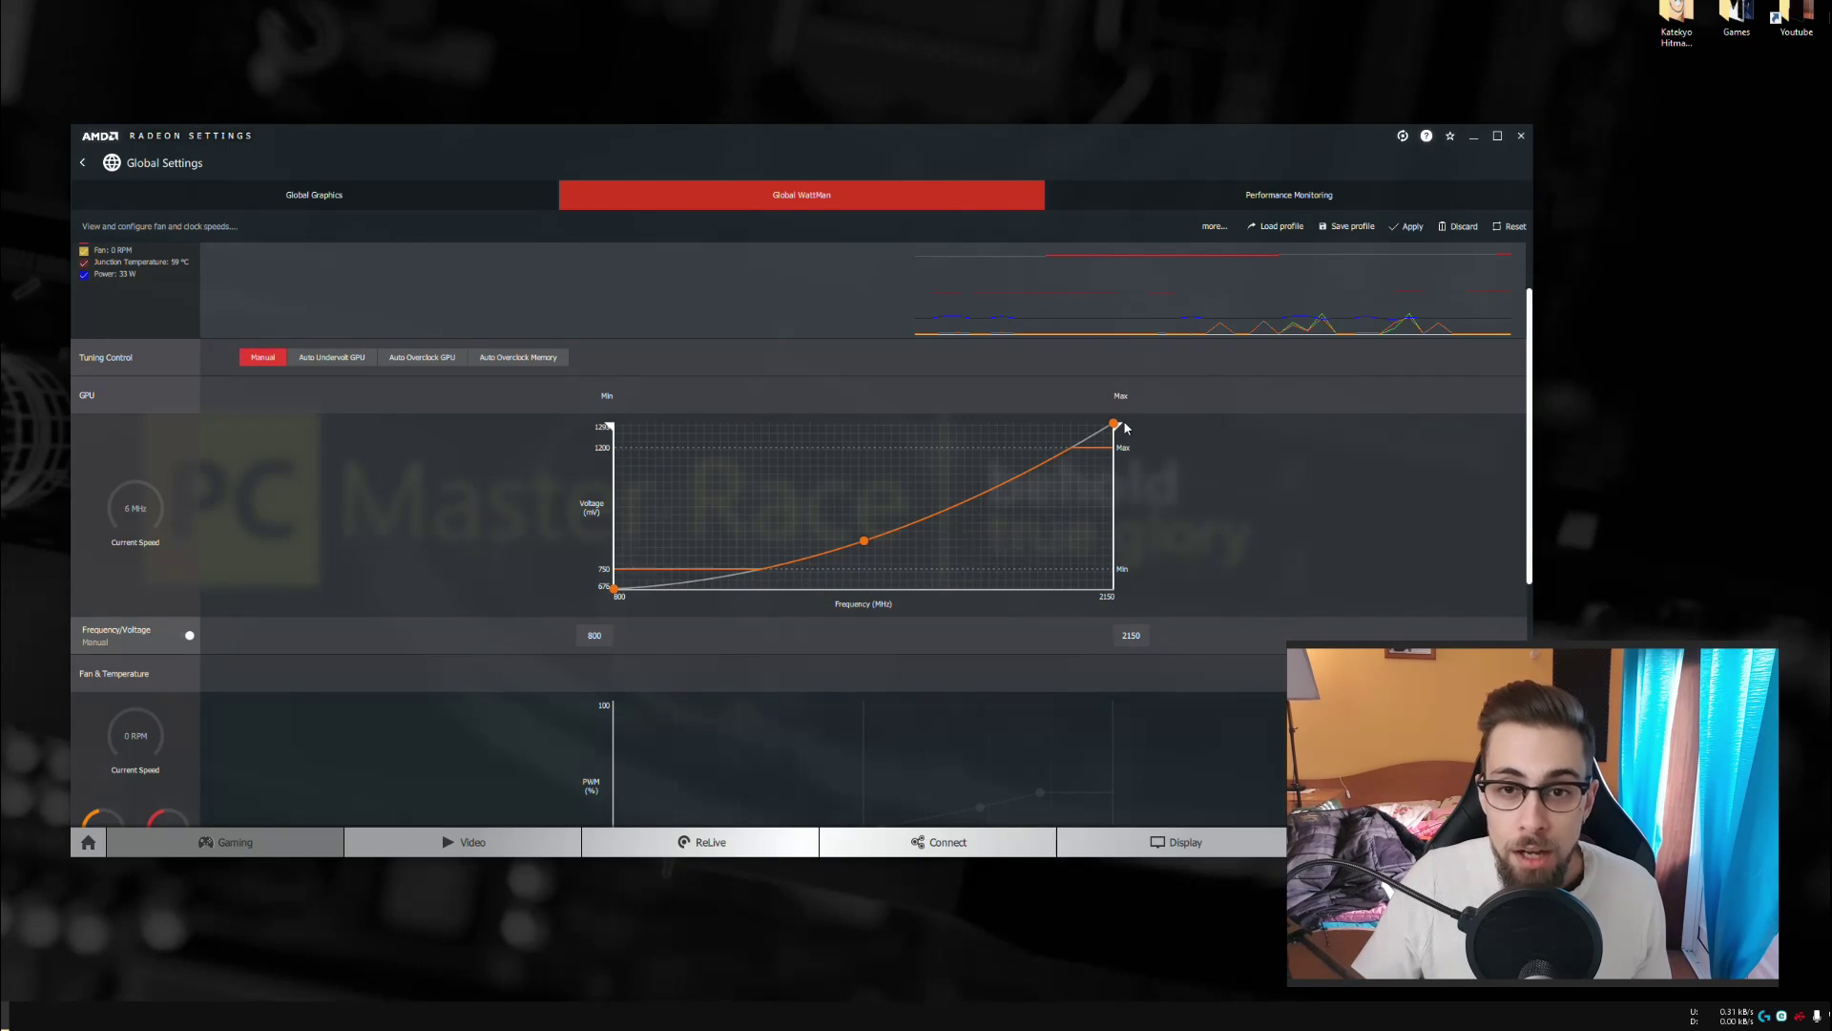
mouse_move(1057, 475)
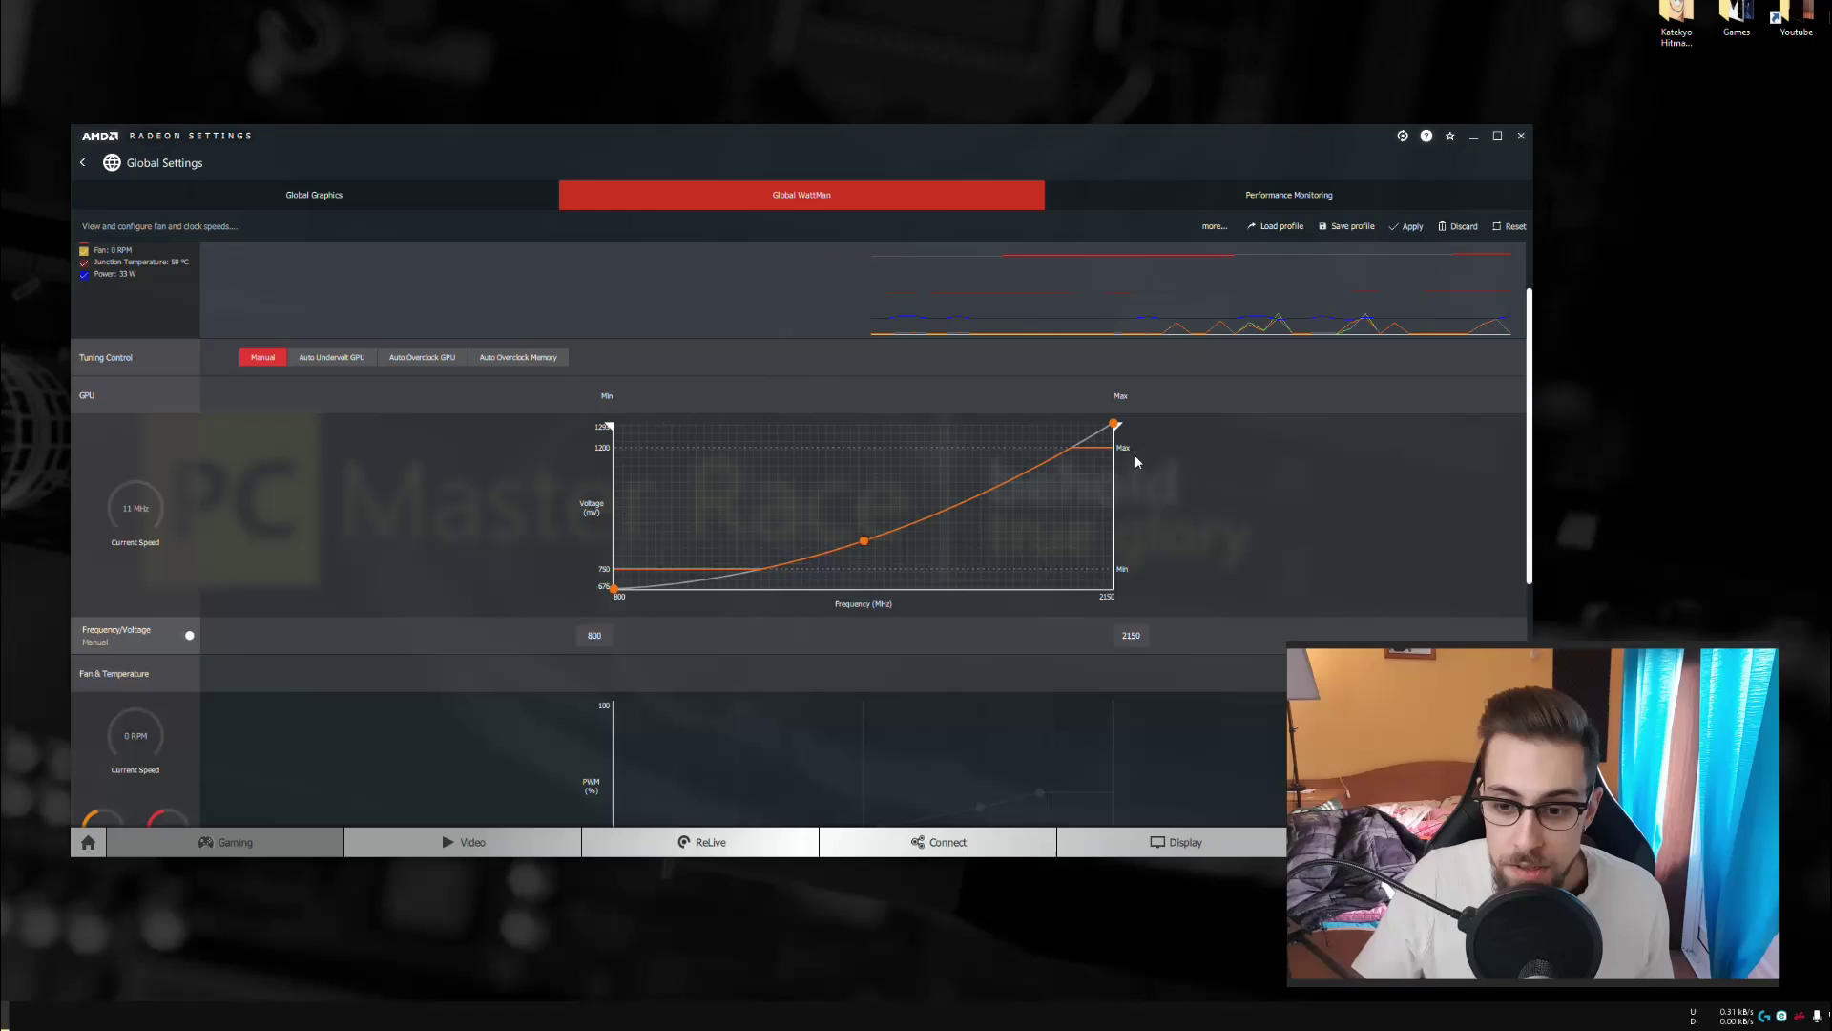
mouse_move(1120, 430)
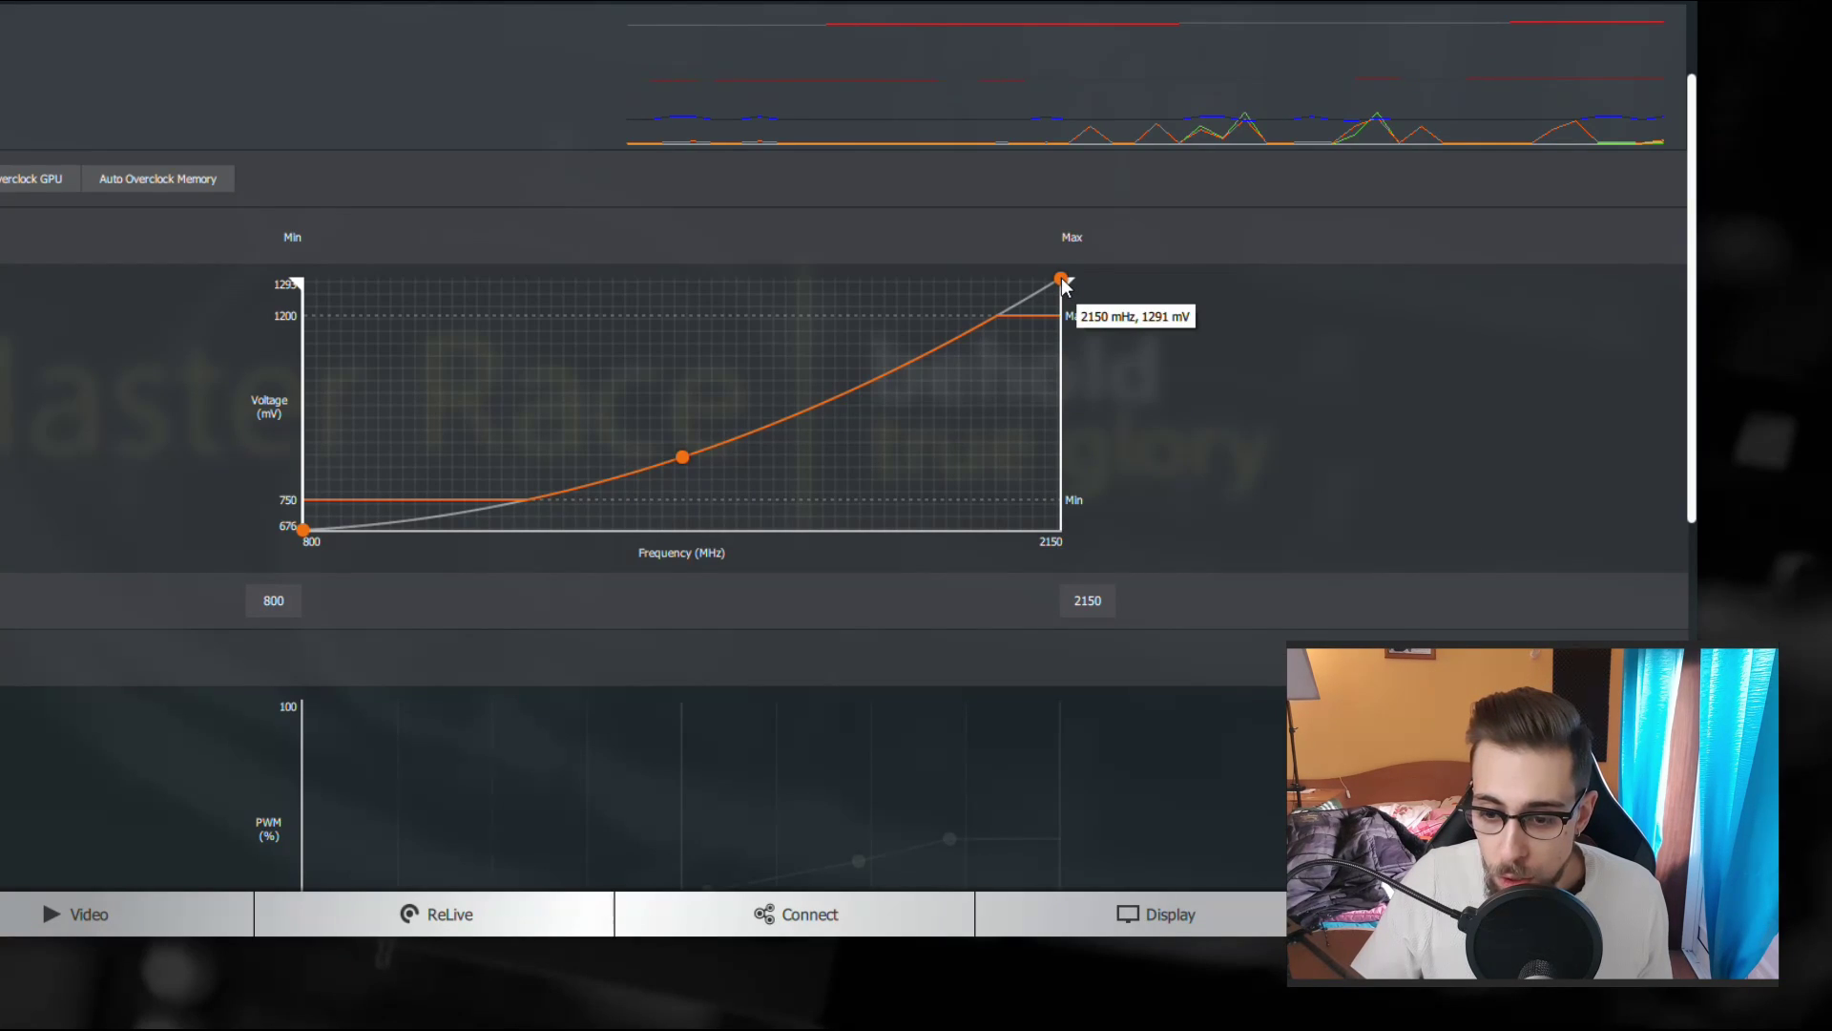
mouse_move(1062, 282)
mouse_down()
mouse_move(1075, 370)
mouse_move(1059, 317)
mouse_up()
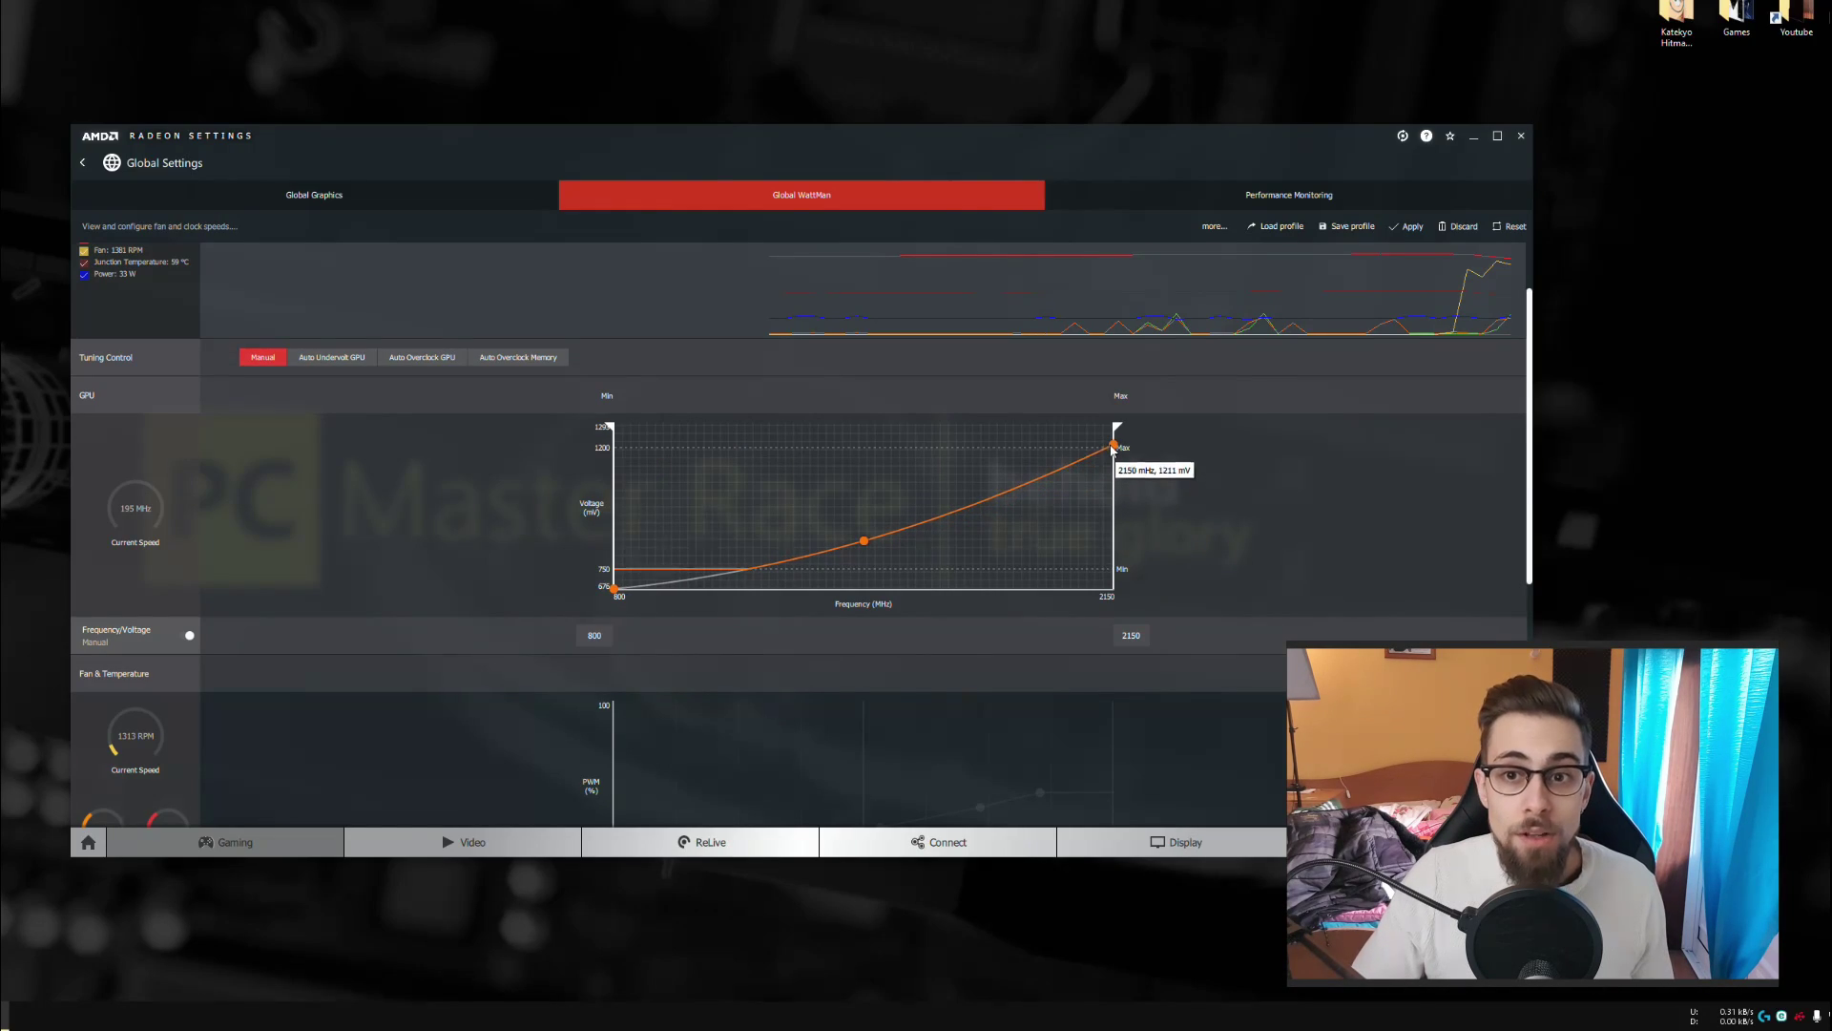
drag(1112, 450, 1109, 445)
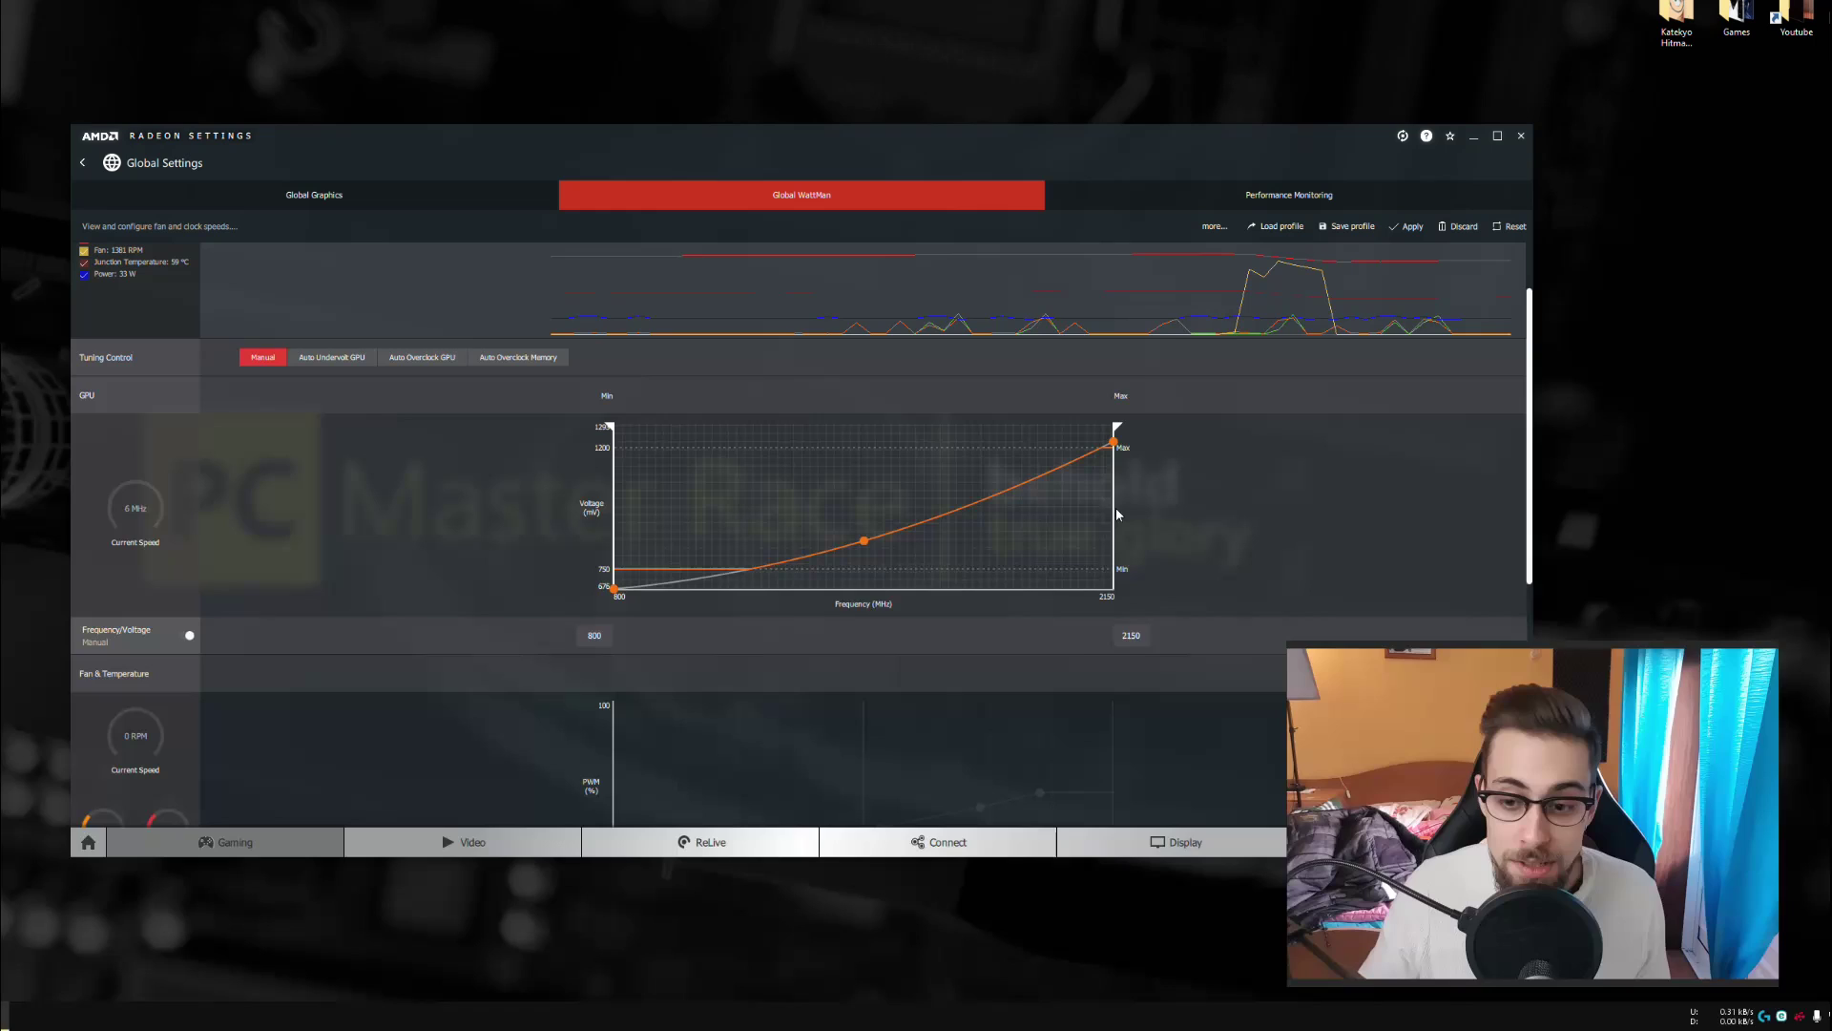
Try maximum GPU frequencies of 2000 MHz and 2050 MHz on the frequency/voltage curve.
double_click(1119, 635)
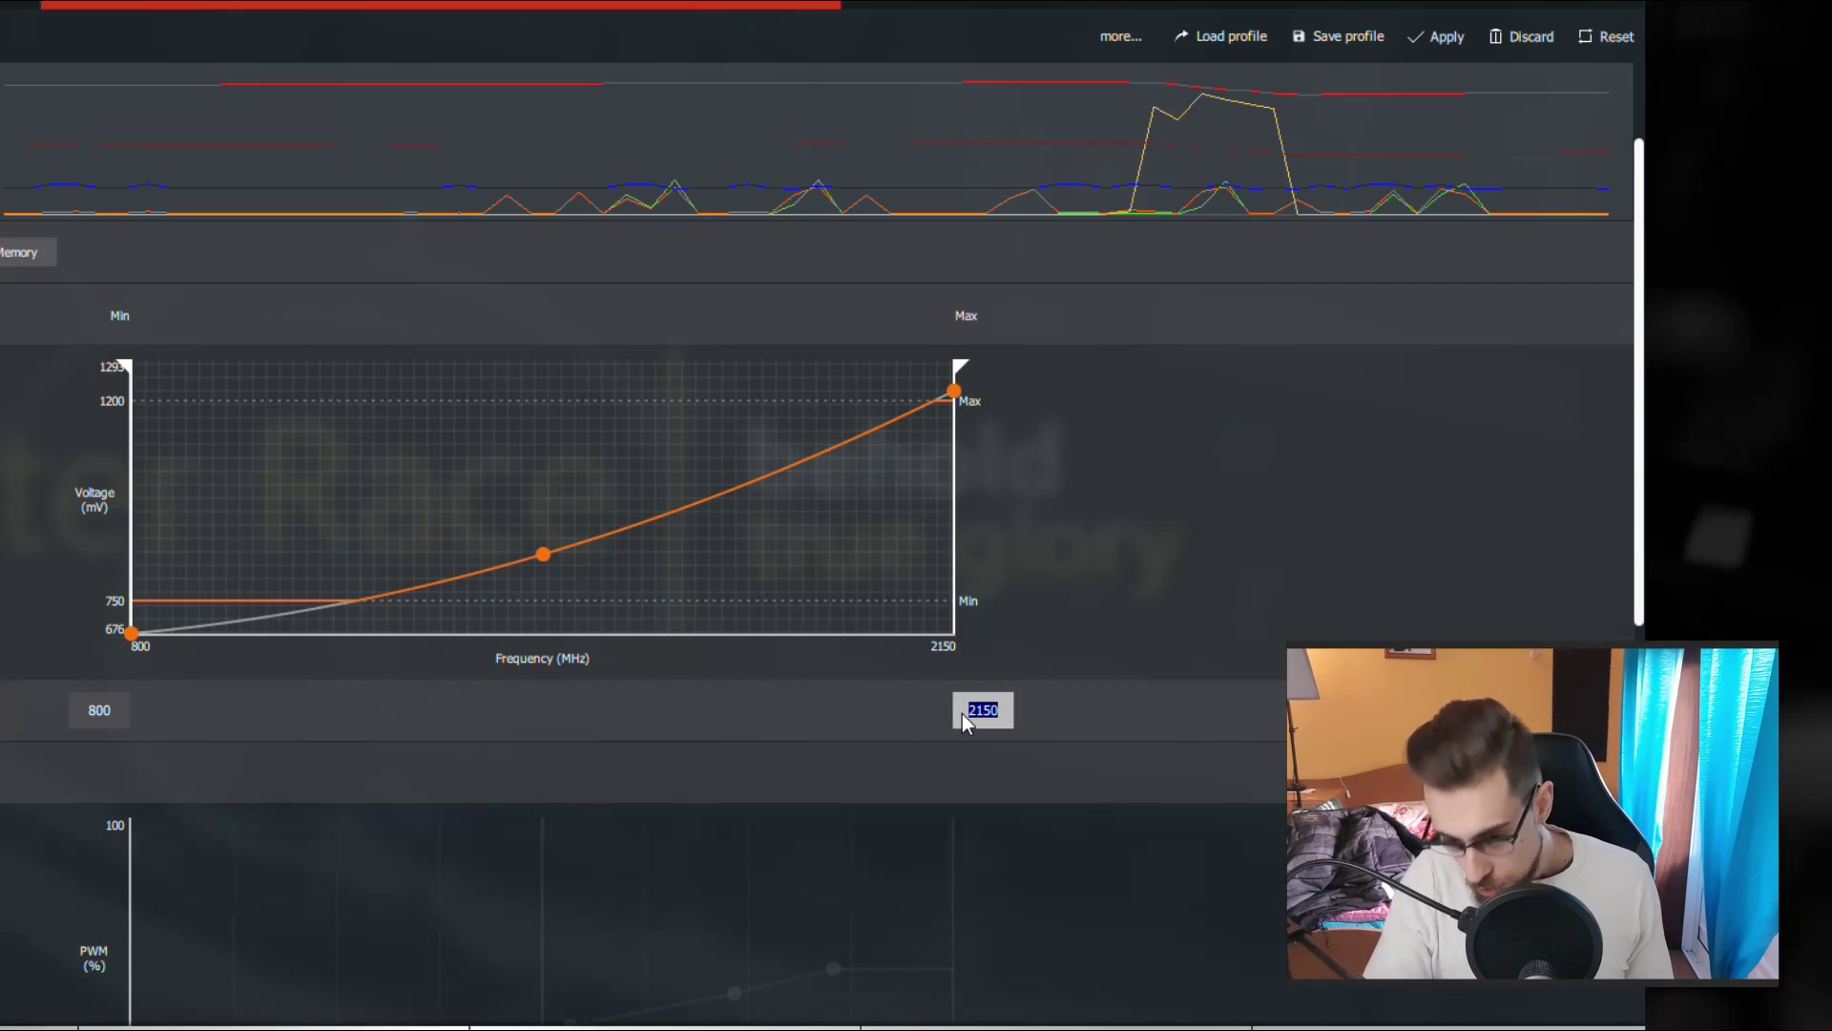
text(2000)
key(Return)
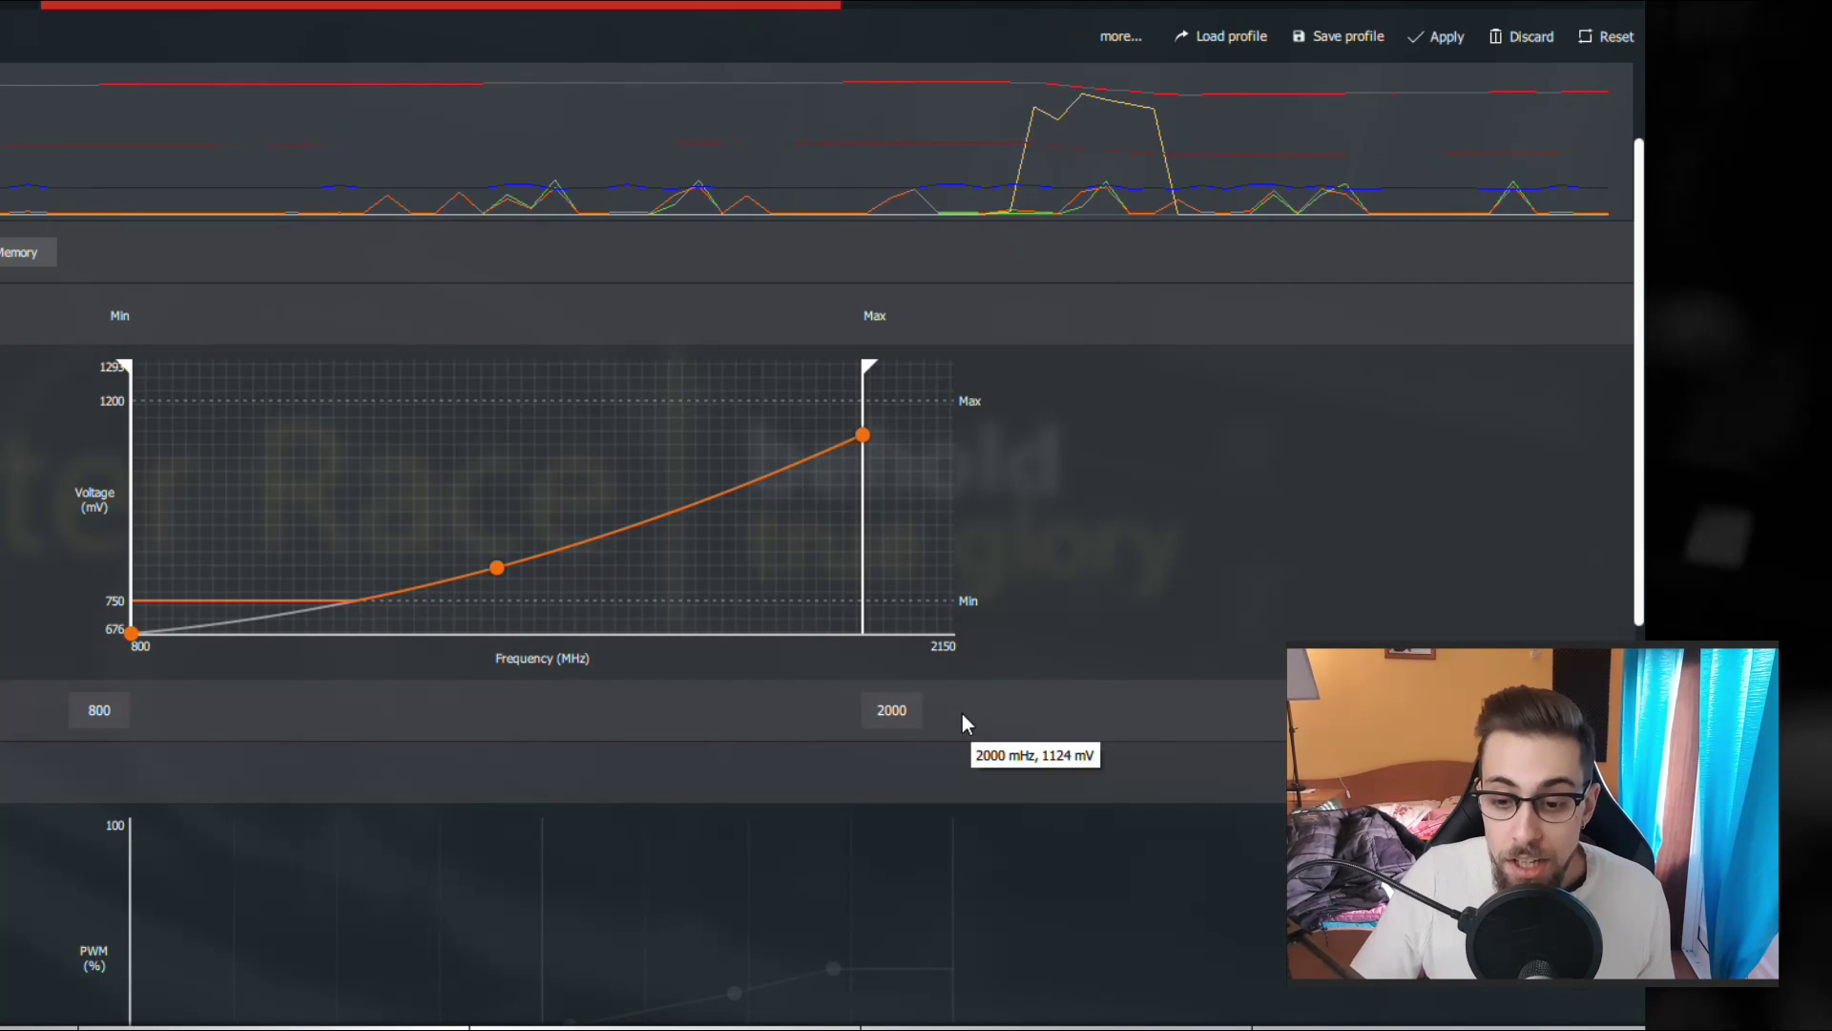
double_click(892, 710)
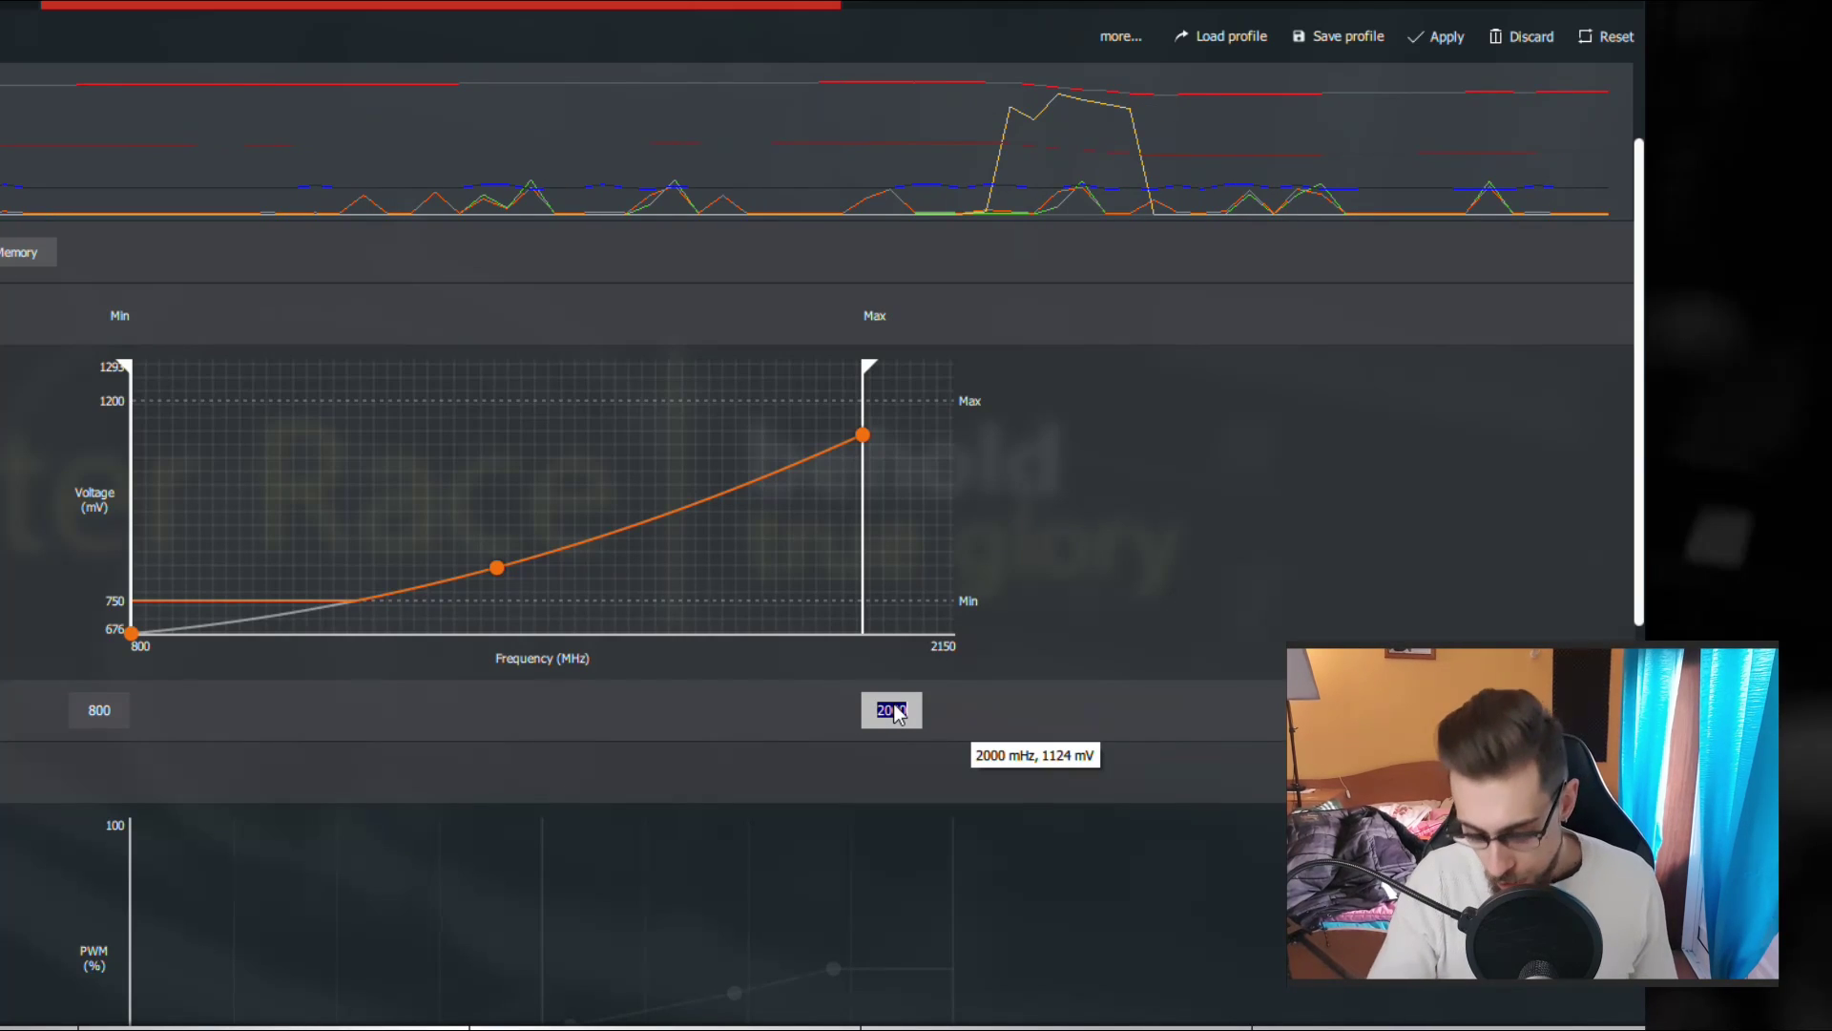
text(2050)
key(Return)
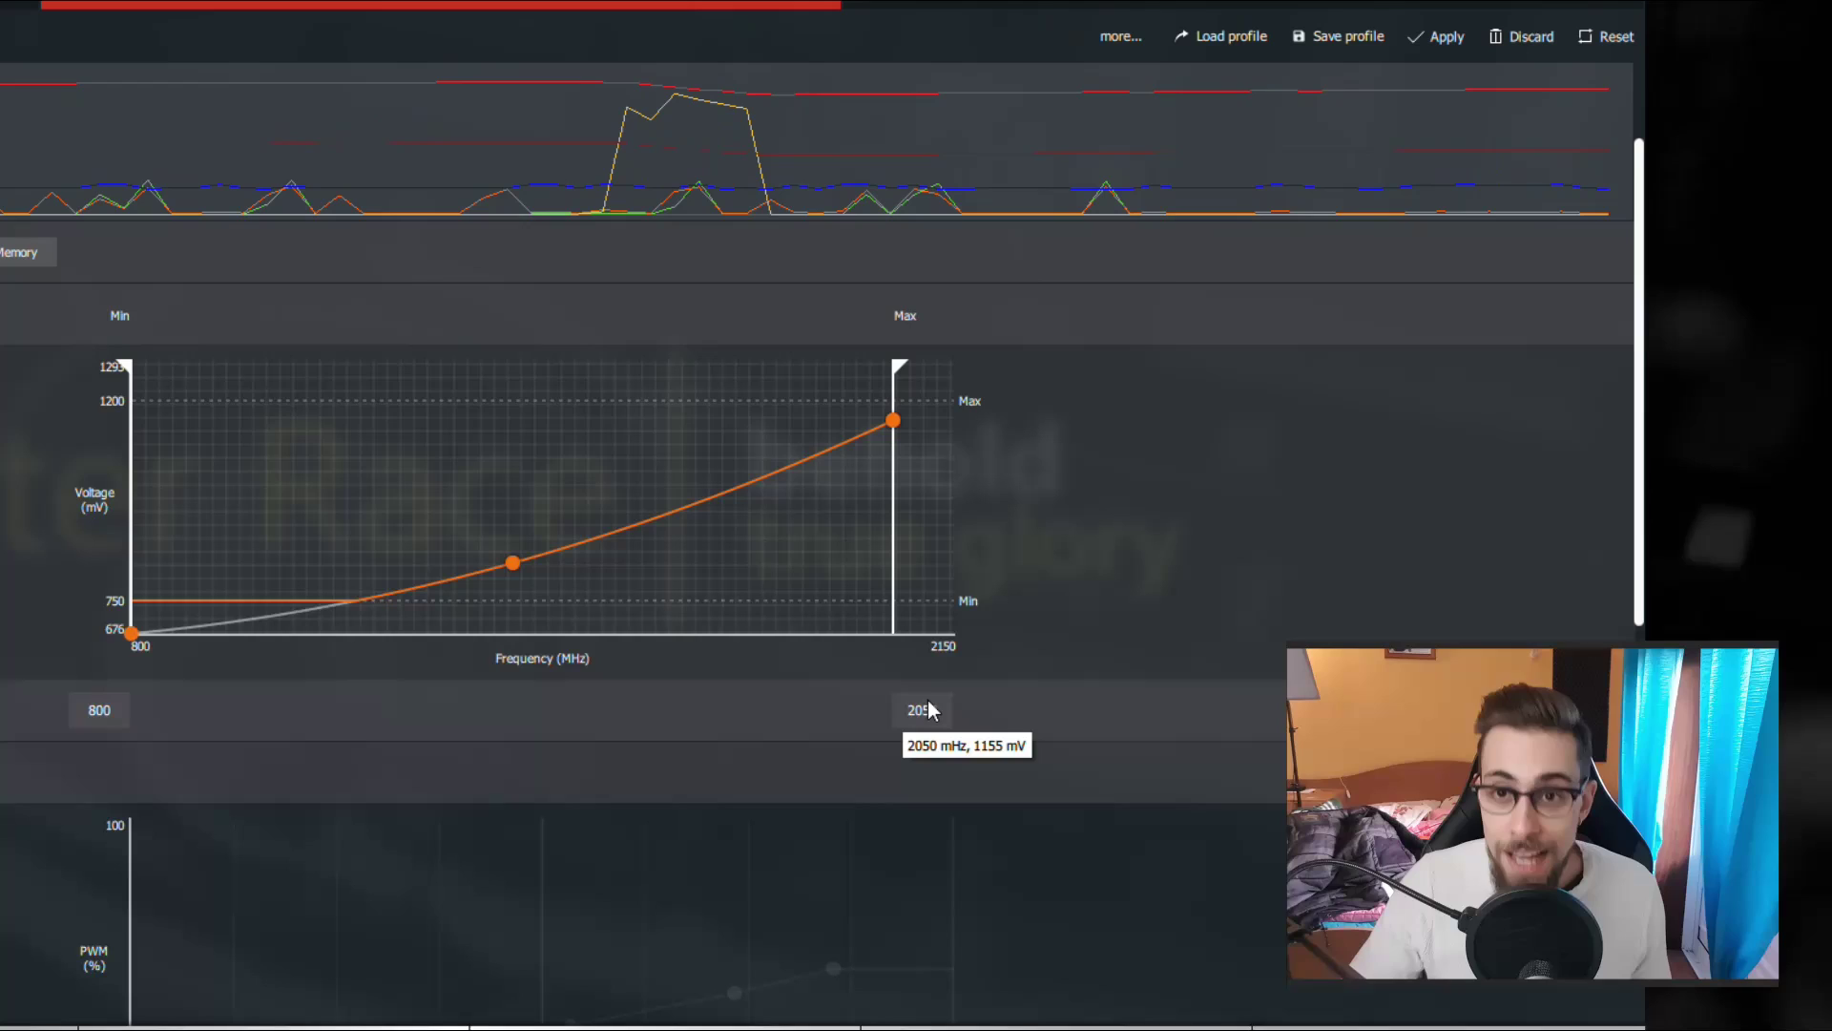
Set the maximum GPU frequency to 2000 MHz and lower its voltage point to about 1104 mV.
click(931, 709)
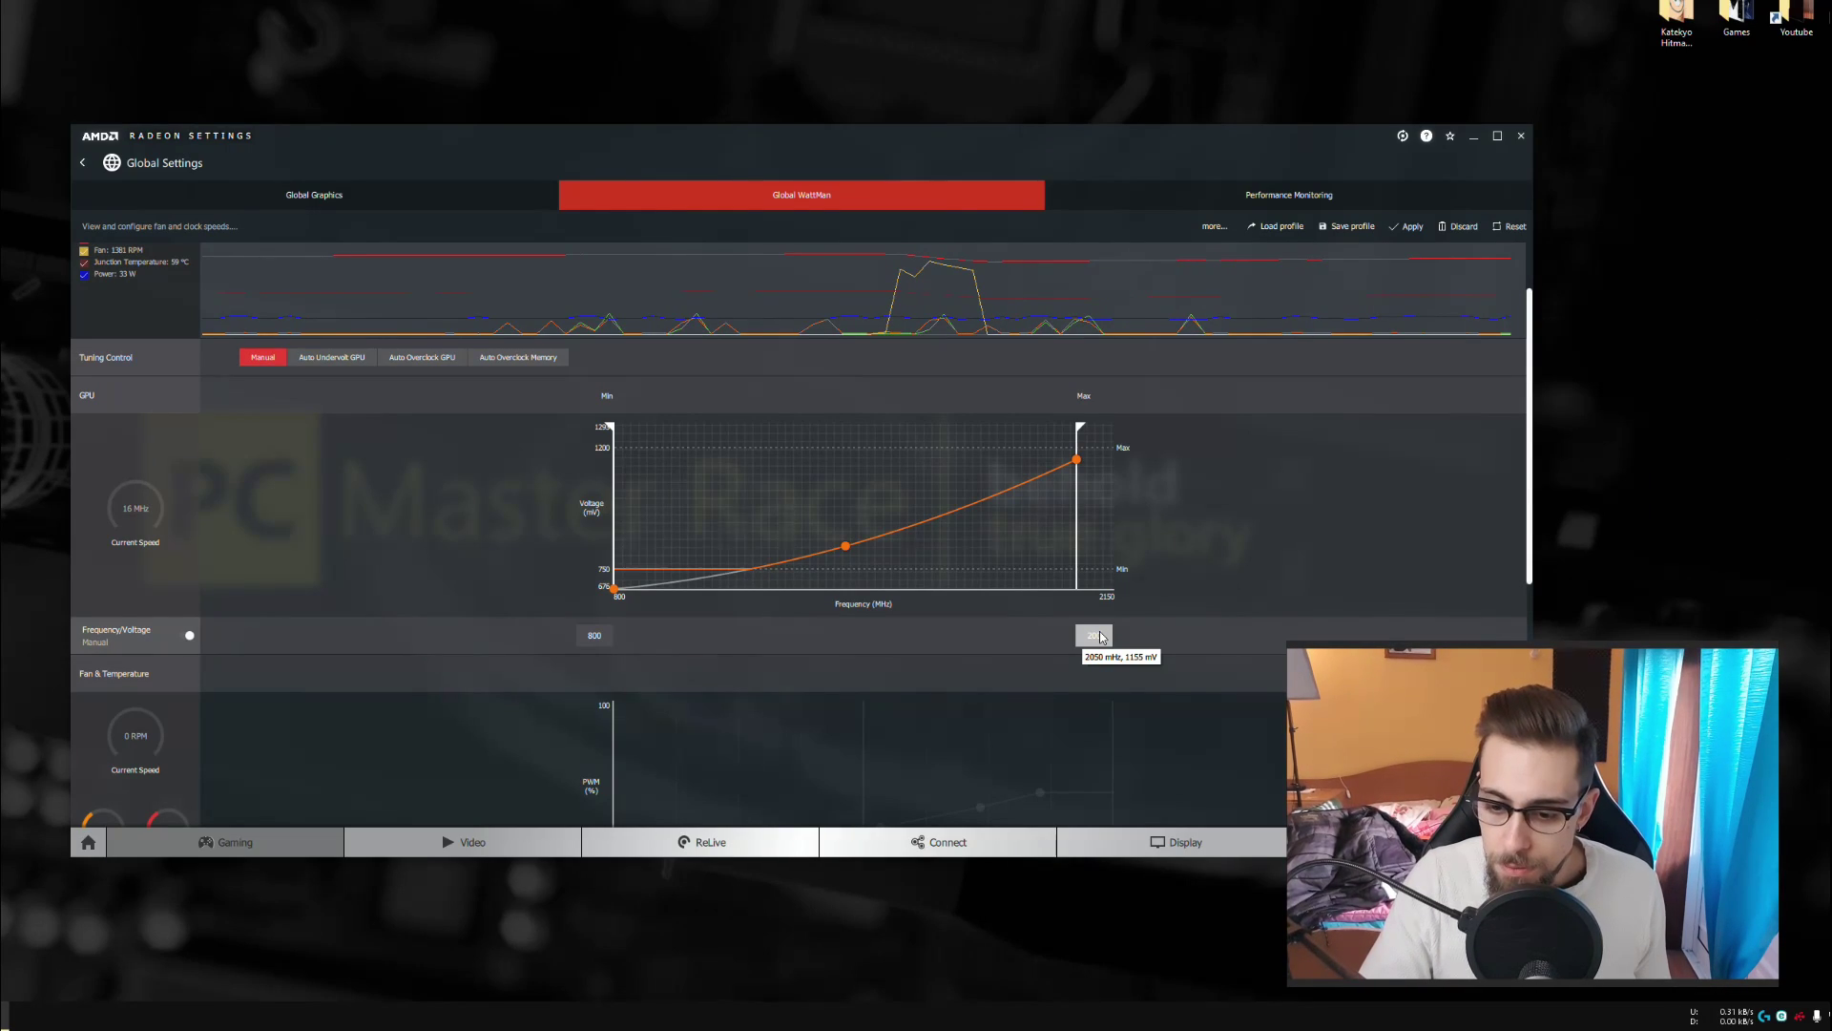
text(2000)
key(Return)
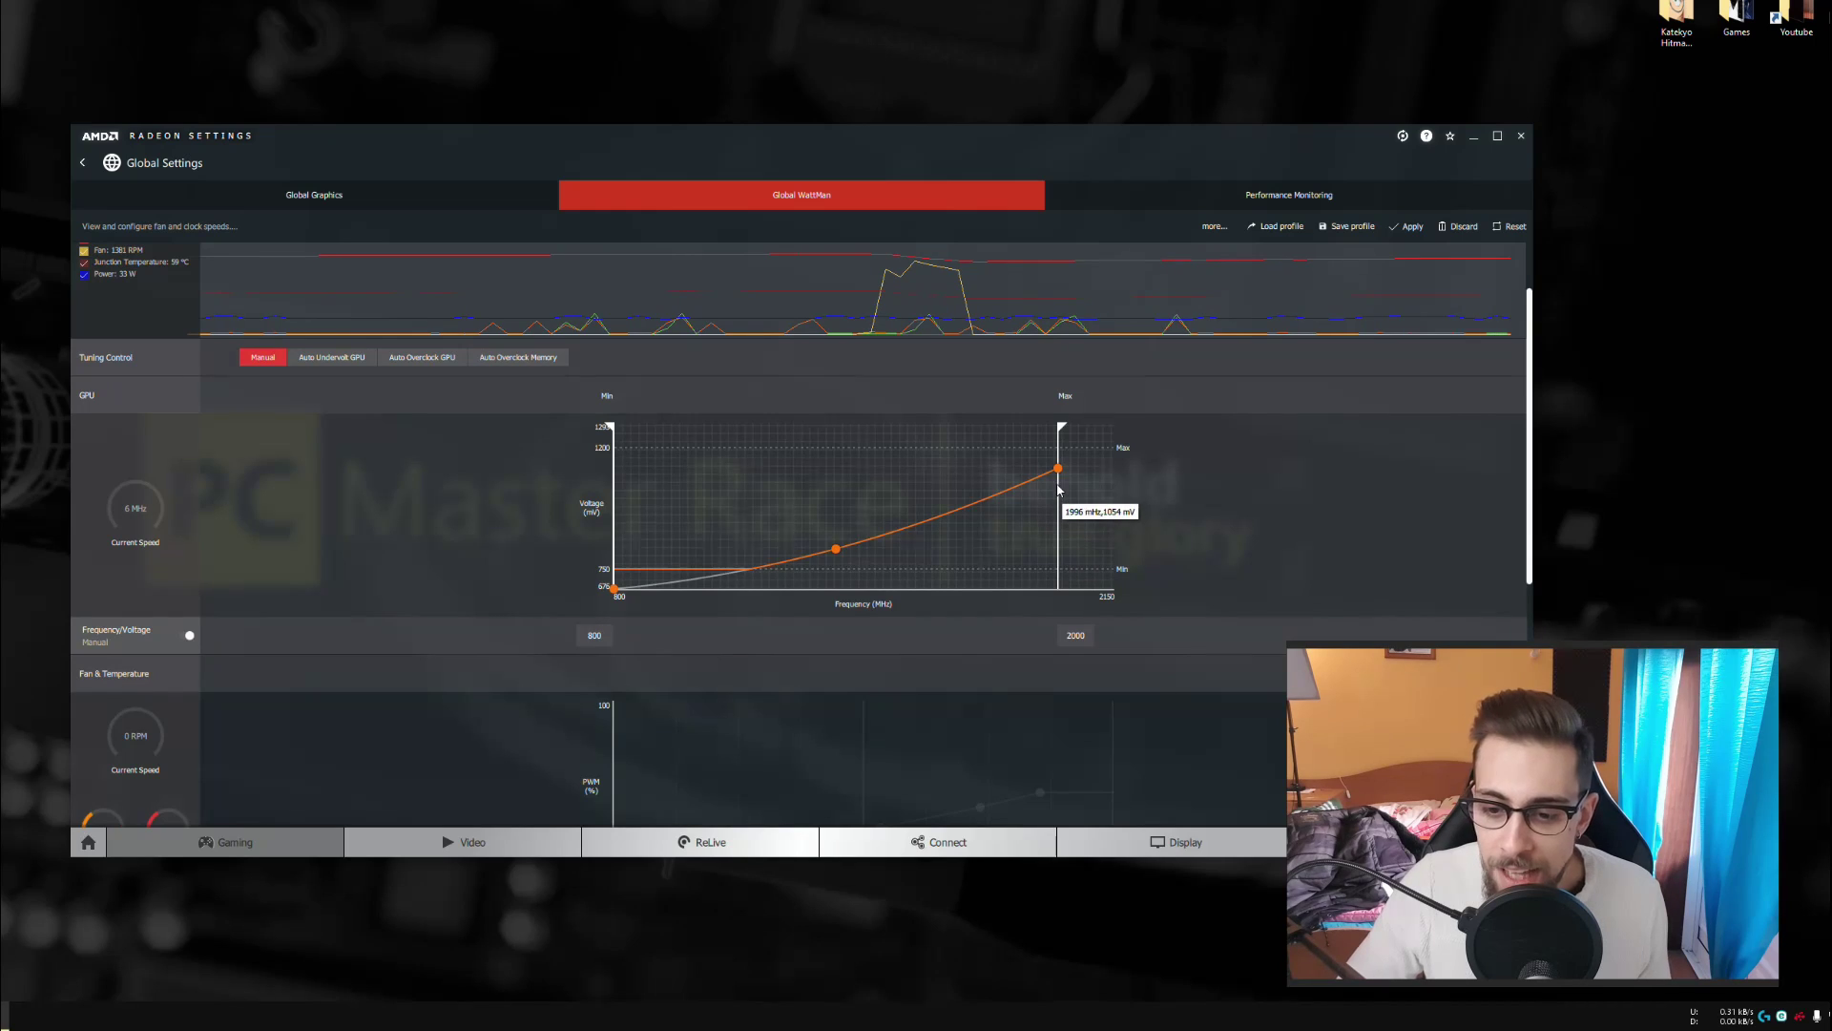
drag(1058, 467, 1059, 471)
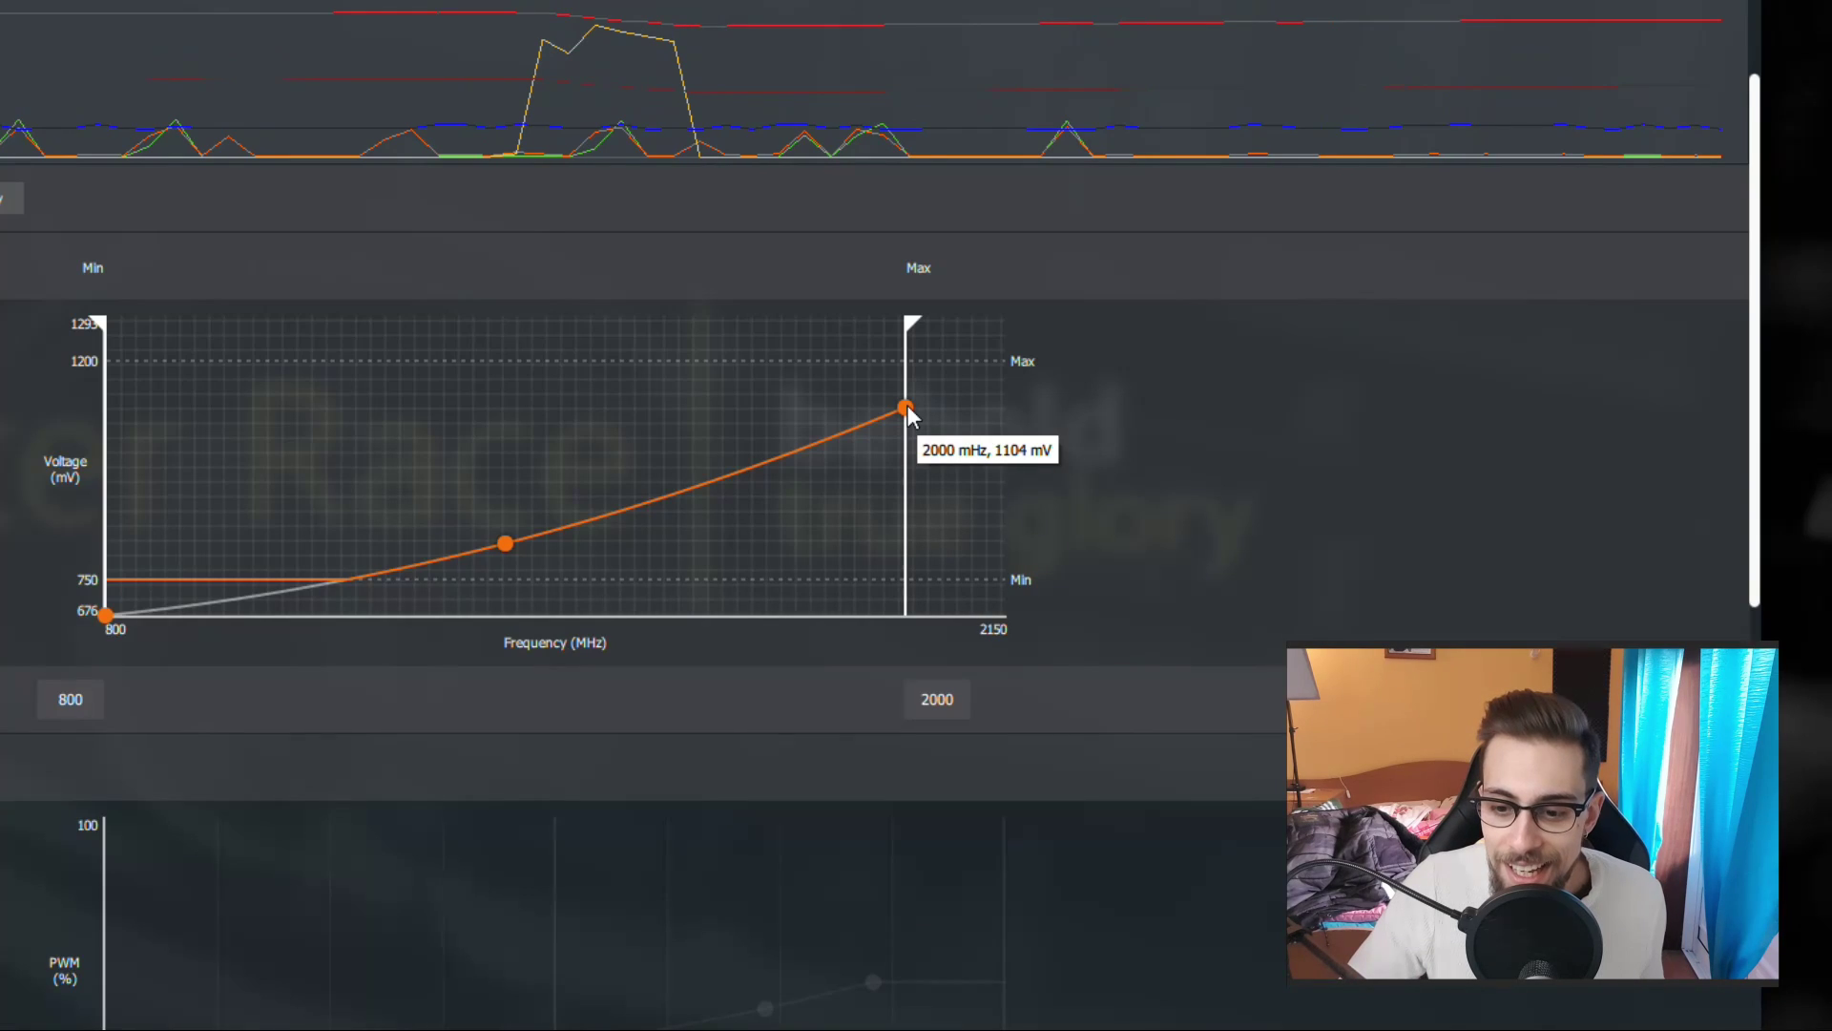
mouse_move(913, 407)
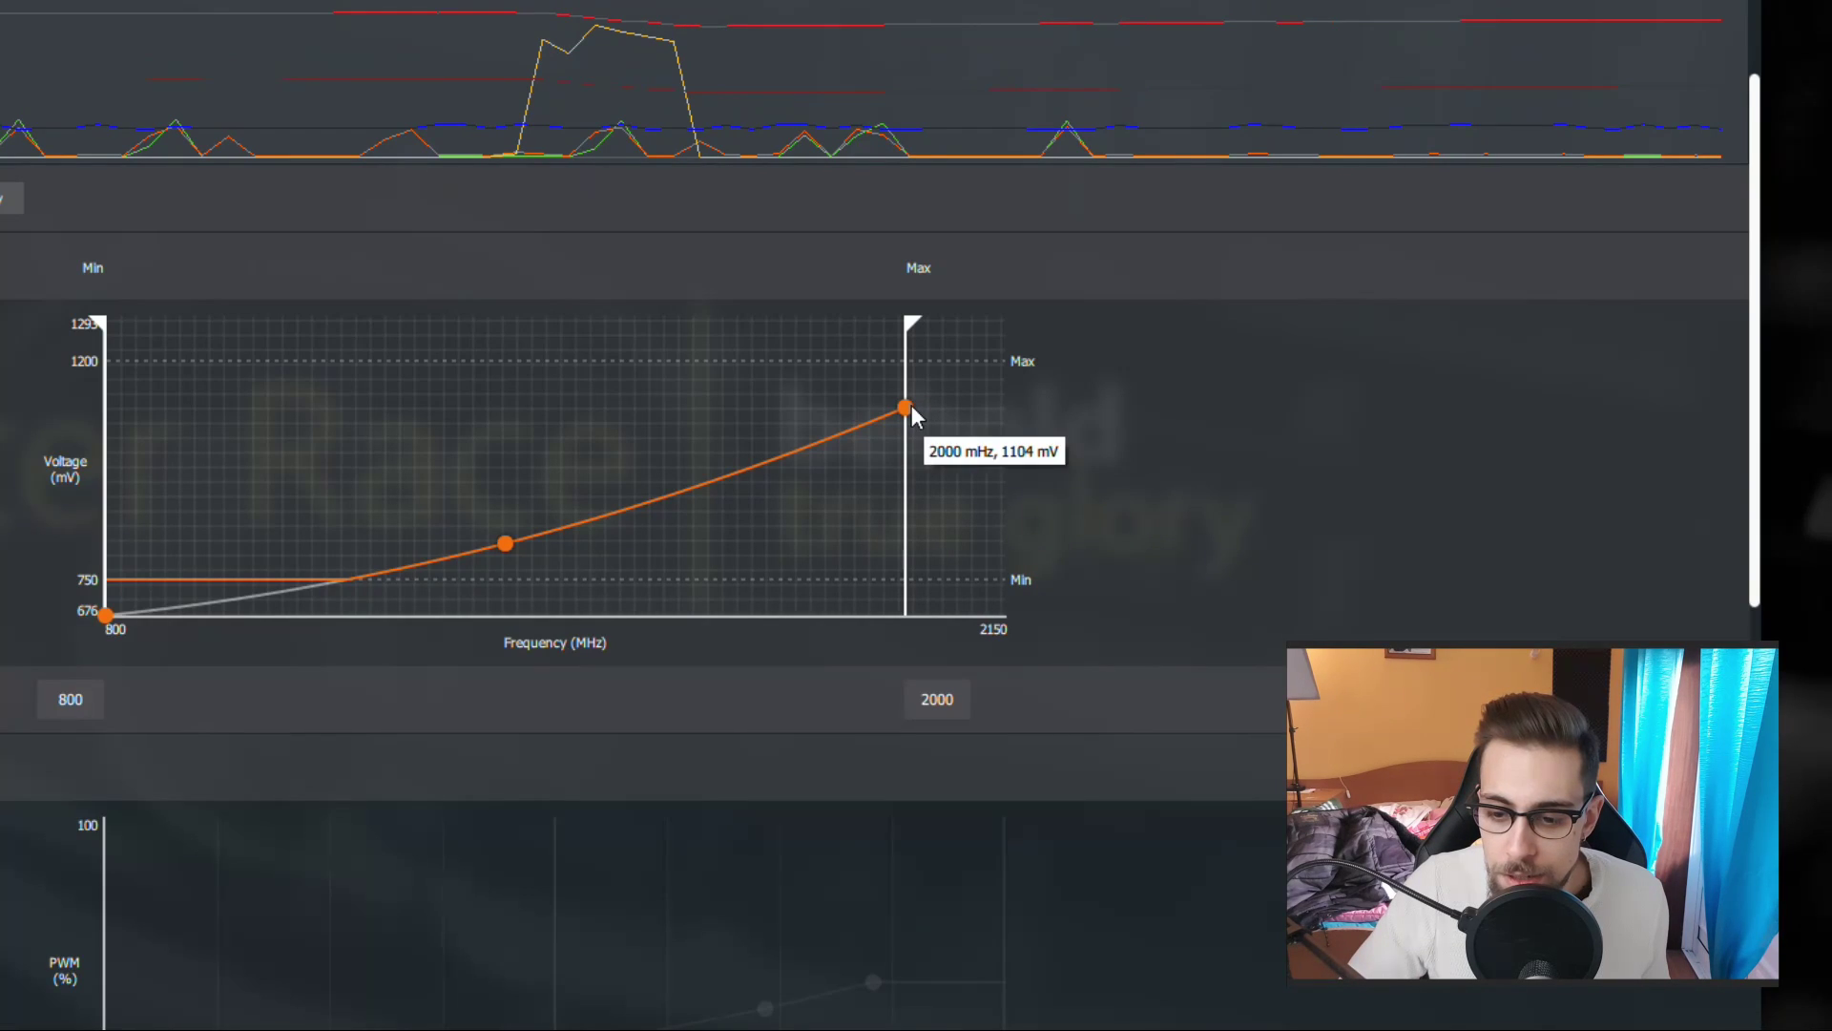
drag(912, 406, 916, 405)
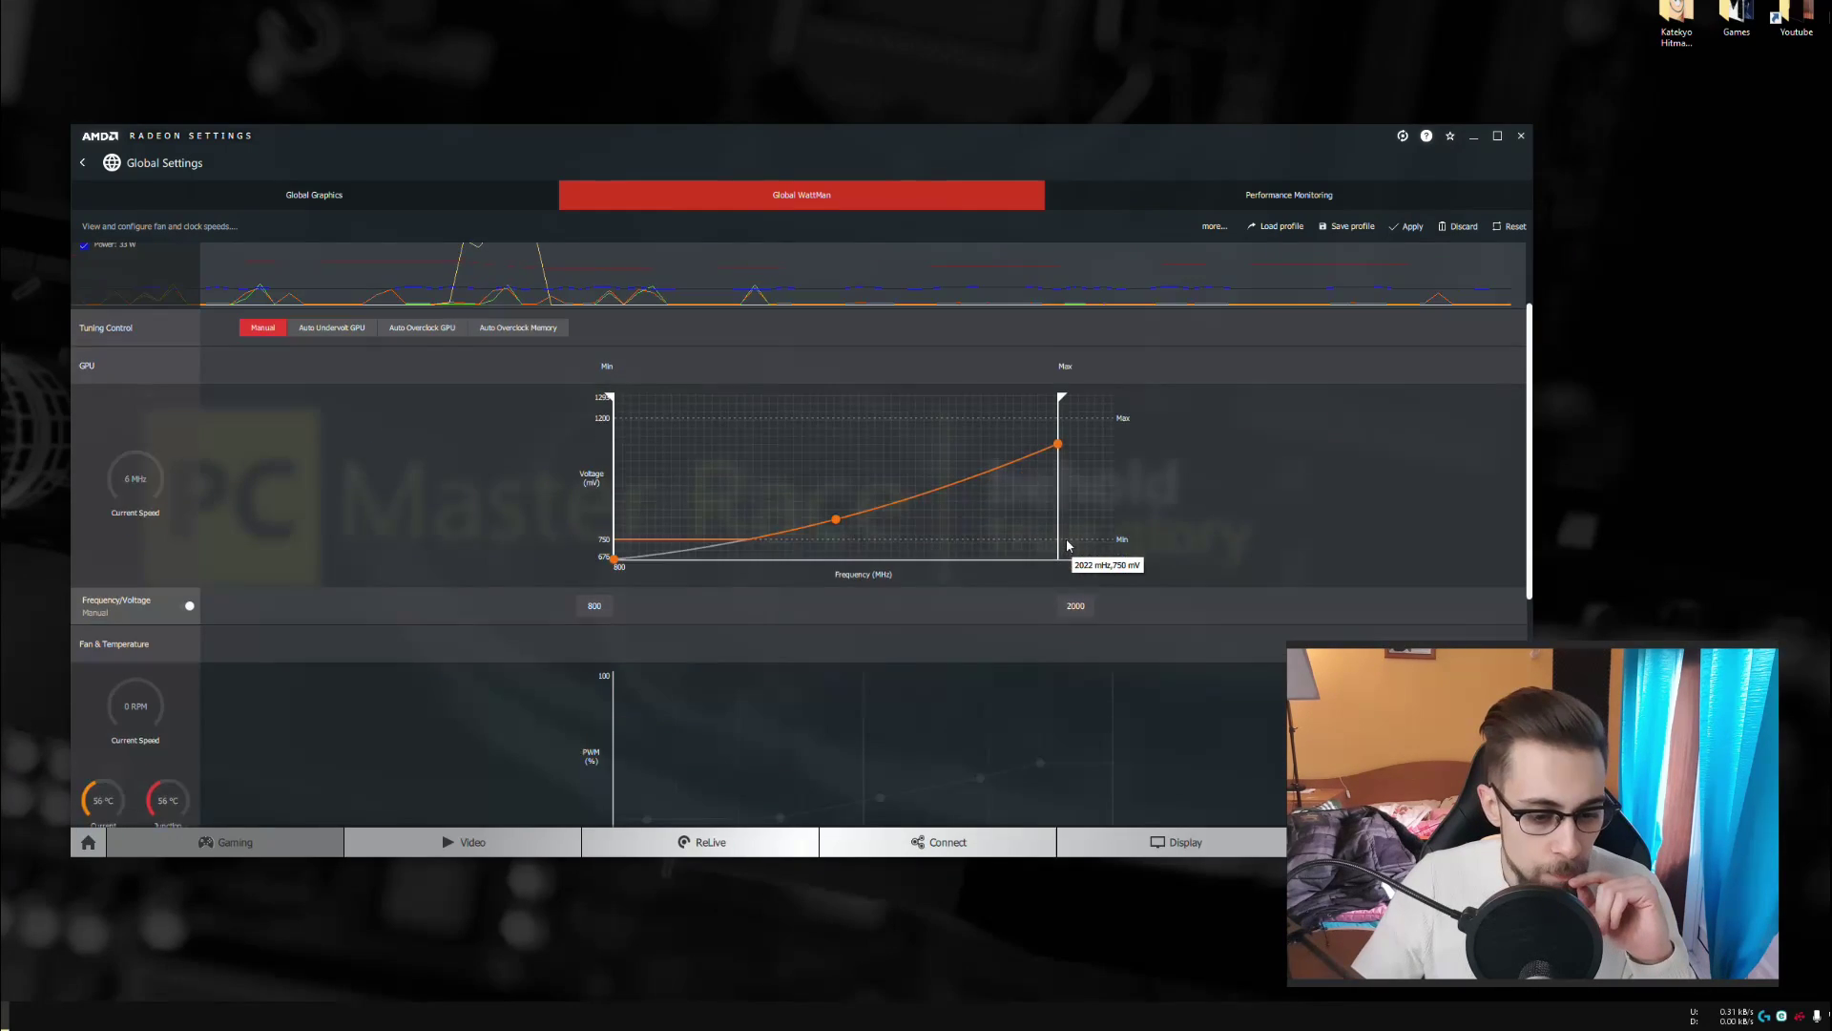
Switch the GPU Frequency/Voltage control to automatic and back to manual.
scroll(1000, 535, down, 3)
scroll(1066, 557, down, 2)
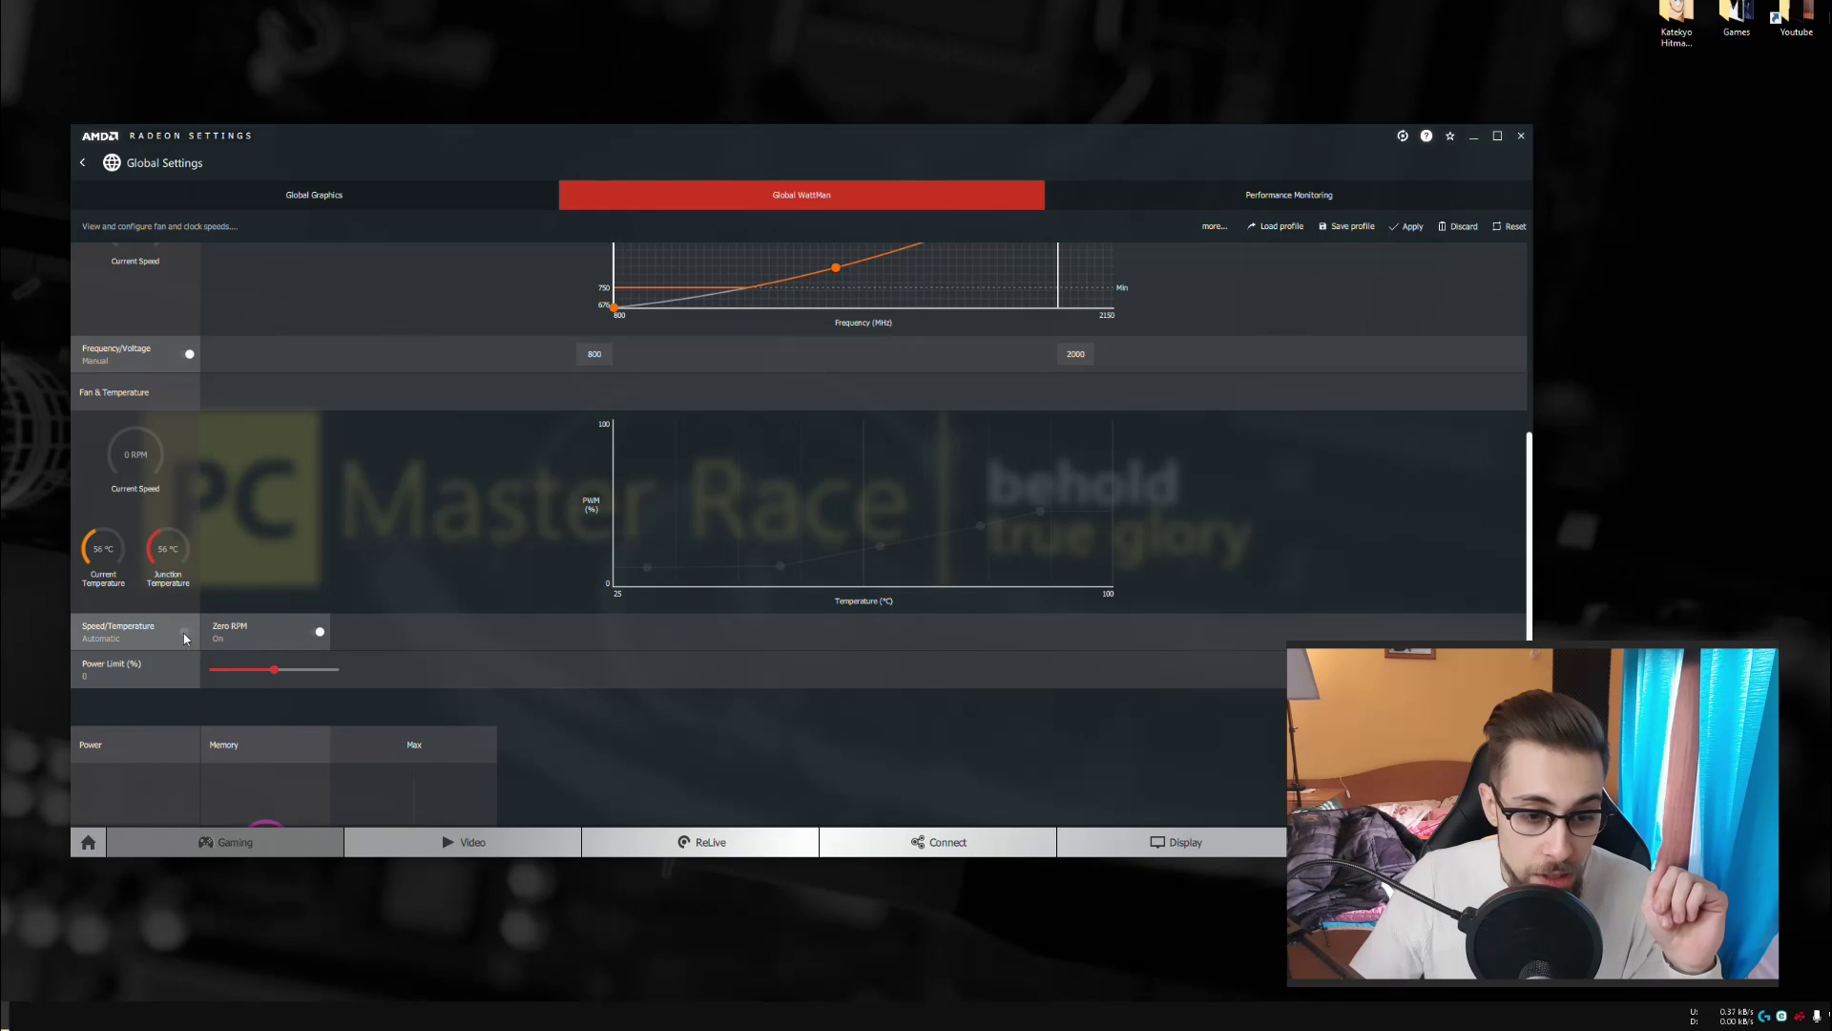
click(191, 356)
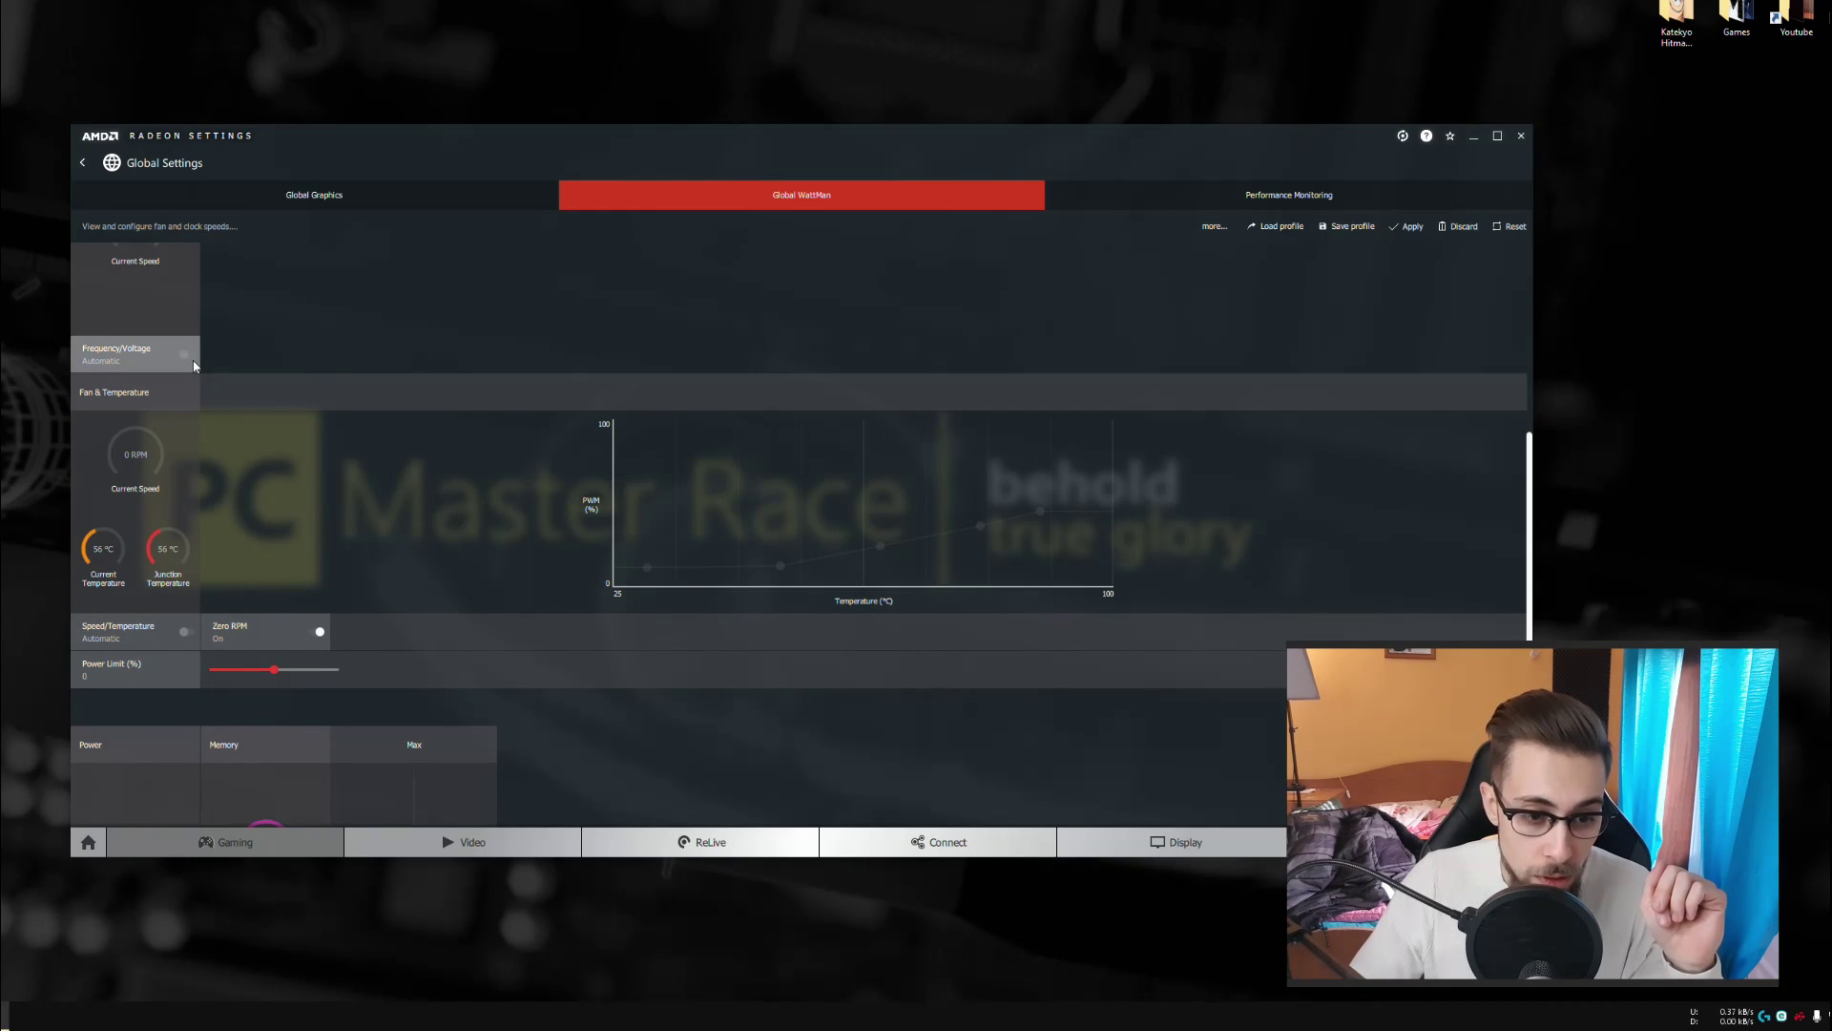
click(192, 358)
scroll(196, 368, up, 3)
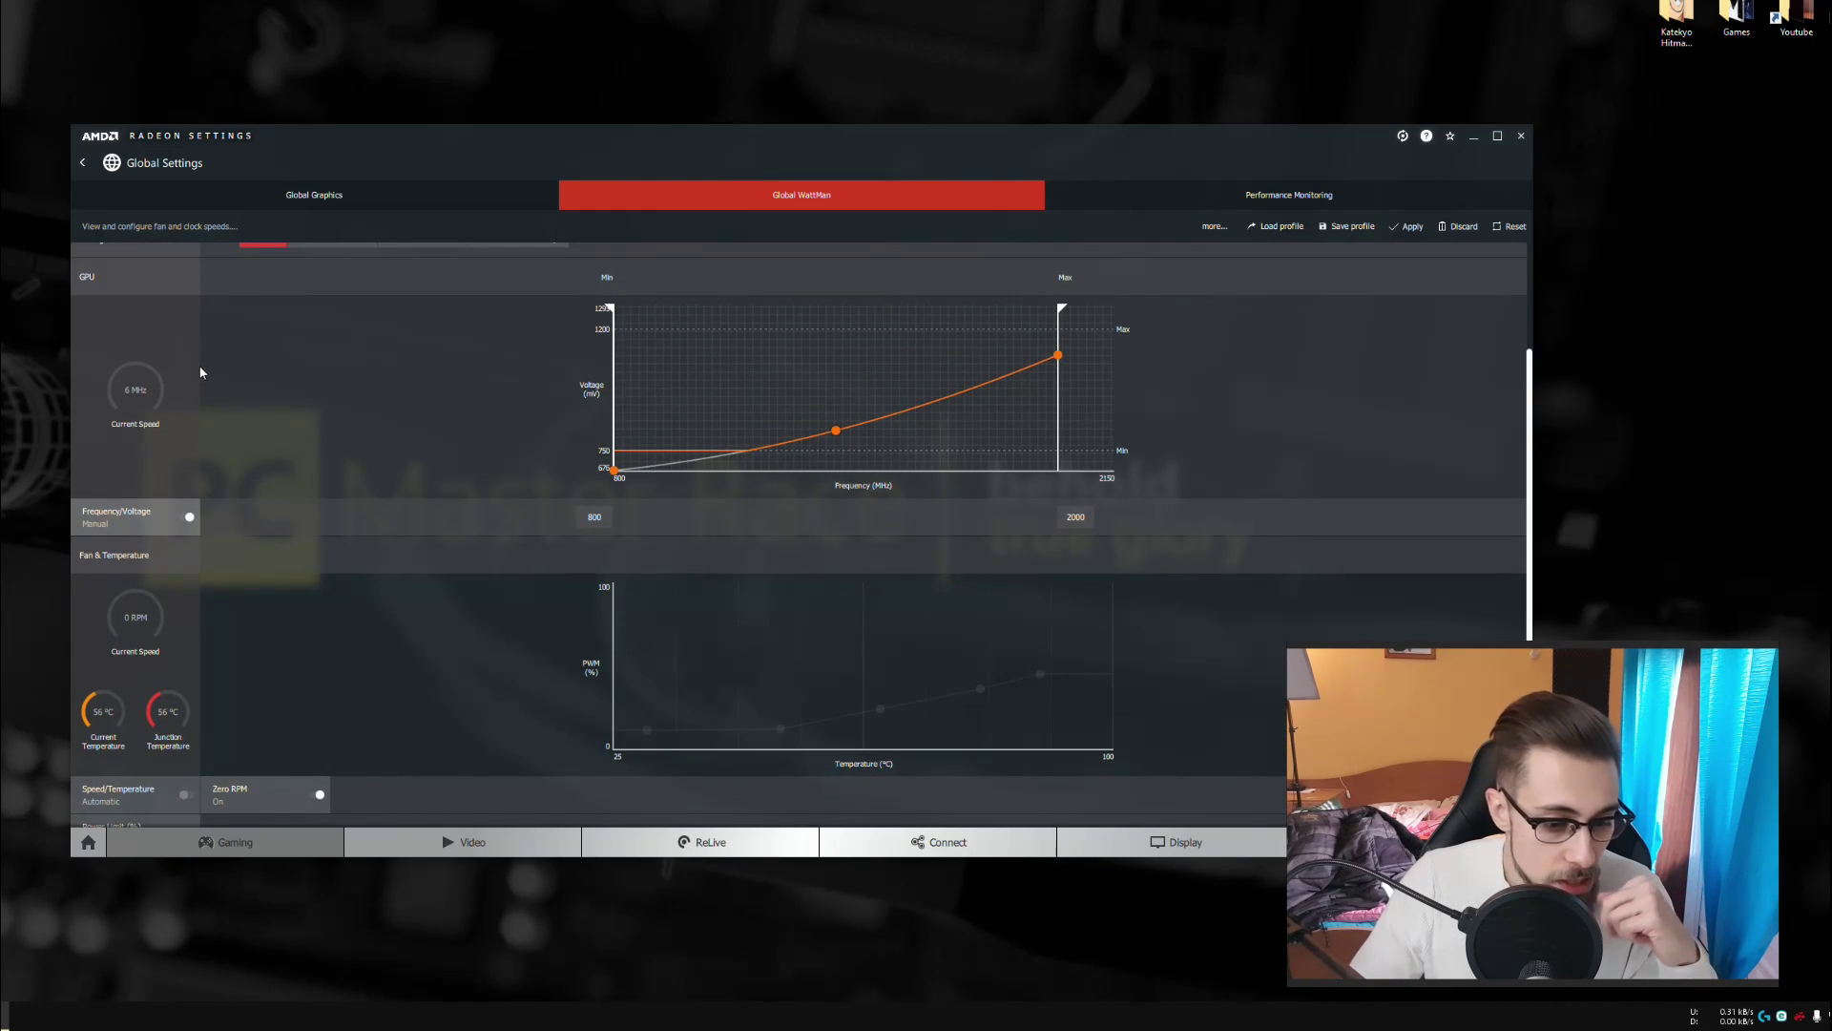
Switch the memory's maximum frequency to manual control, try 940 MHz and settle on 930 MHz.
scroll(198, 419, down, 2)
scroll(198, 430, down, 5)
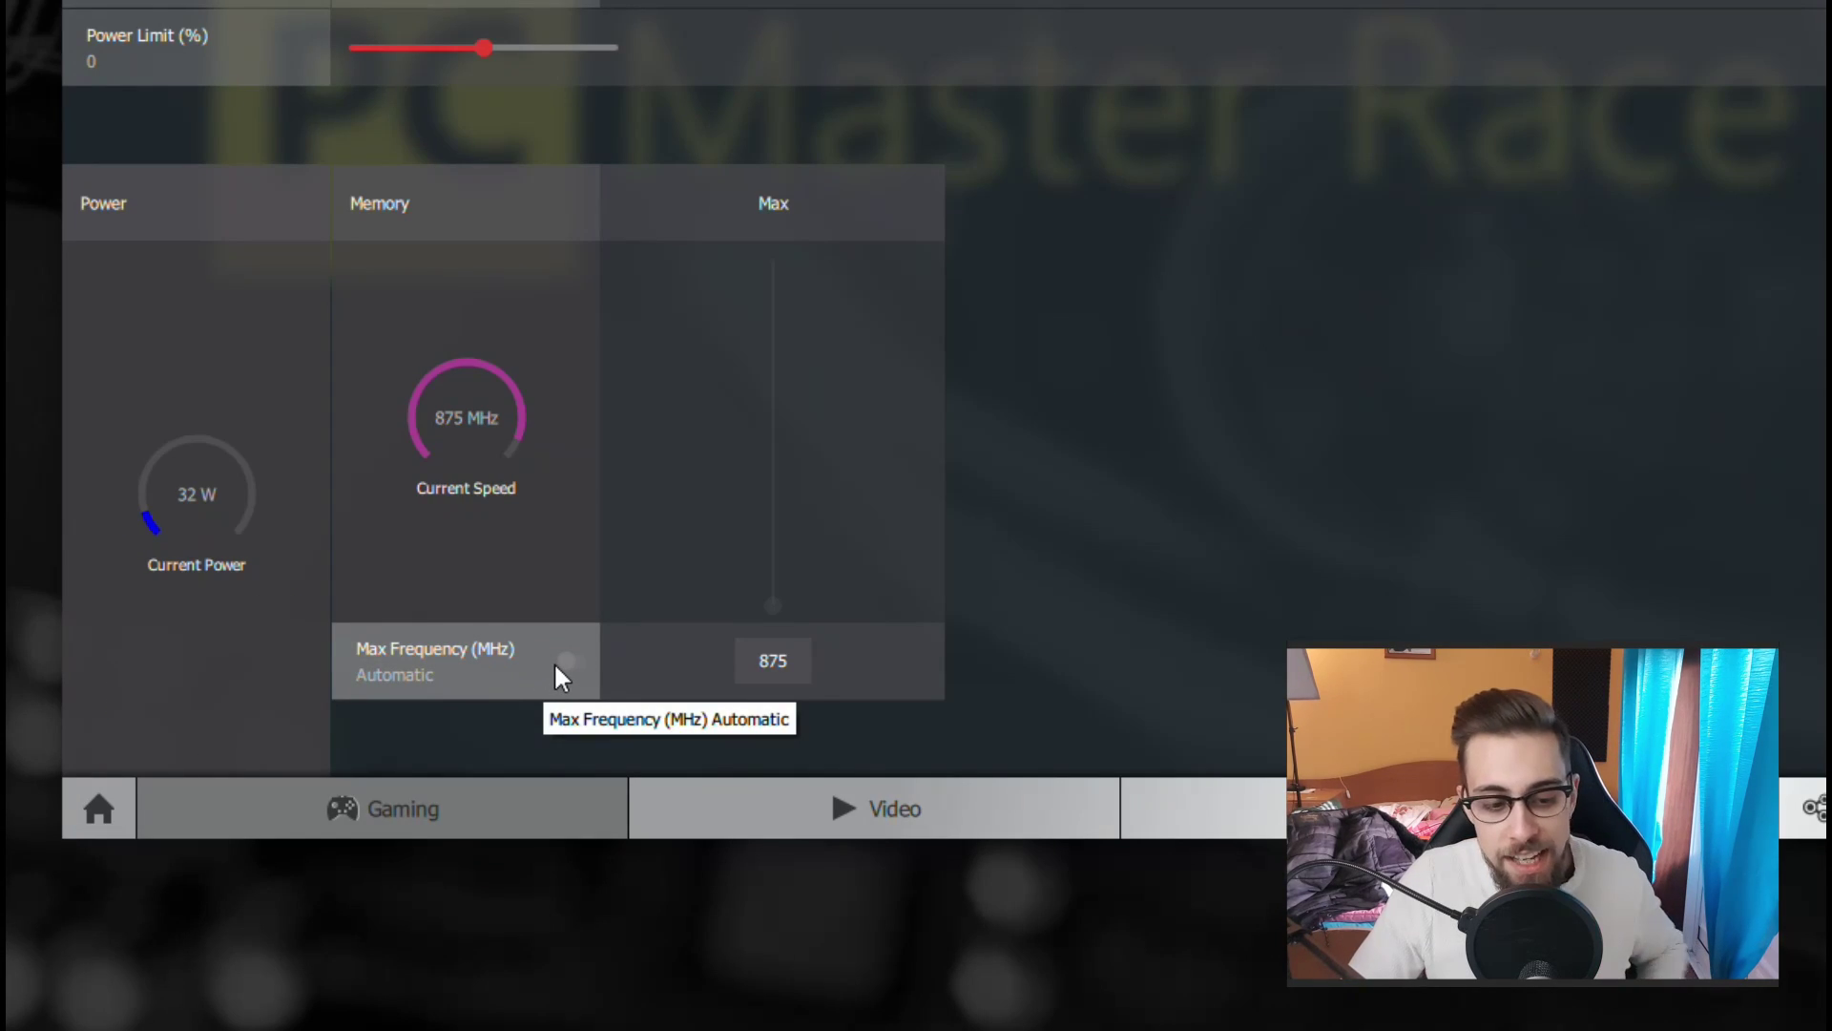
click(564, 673)
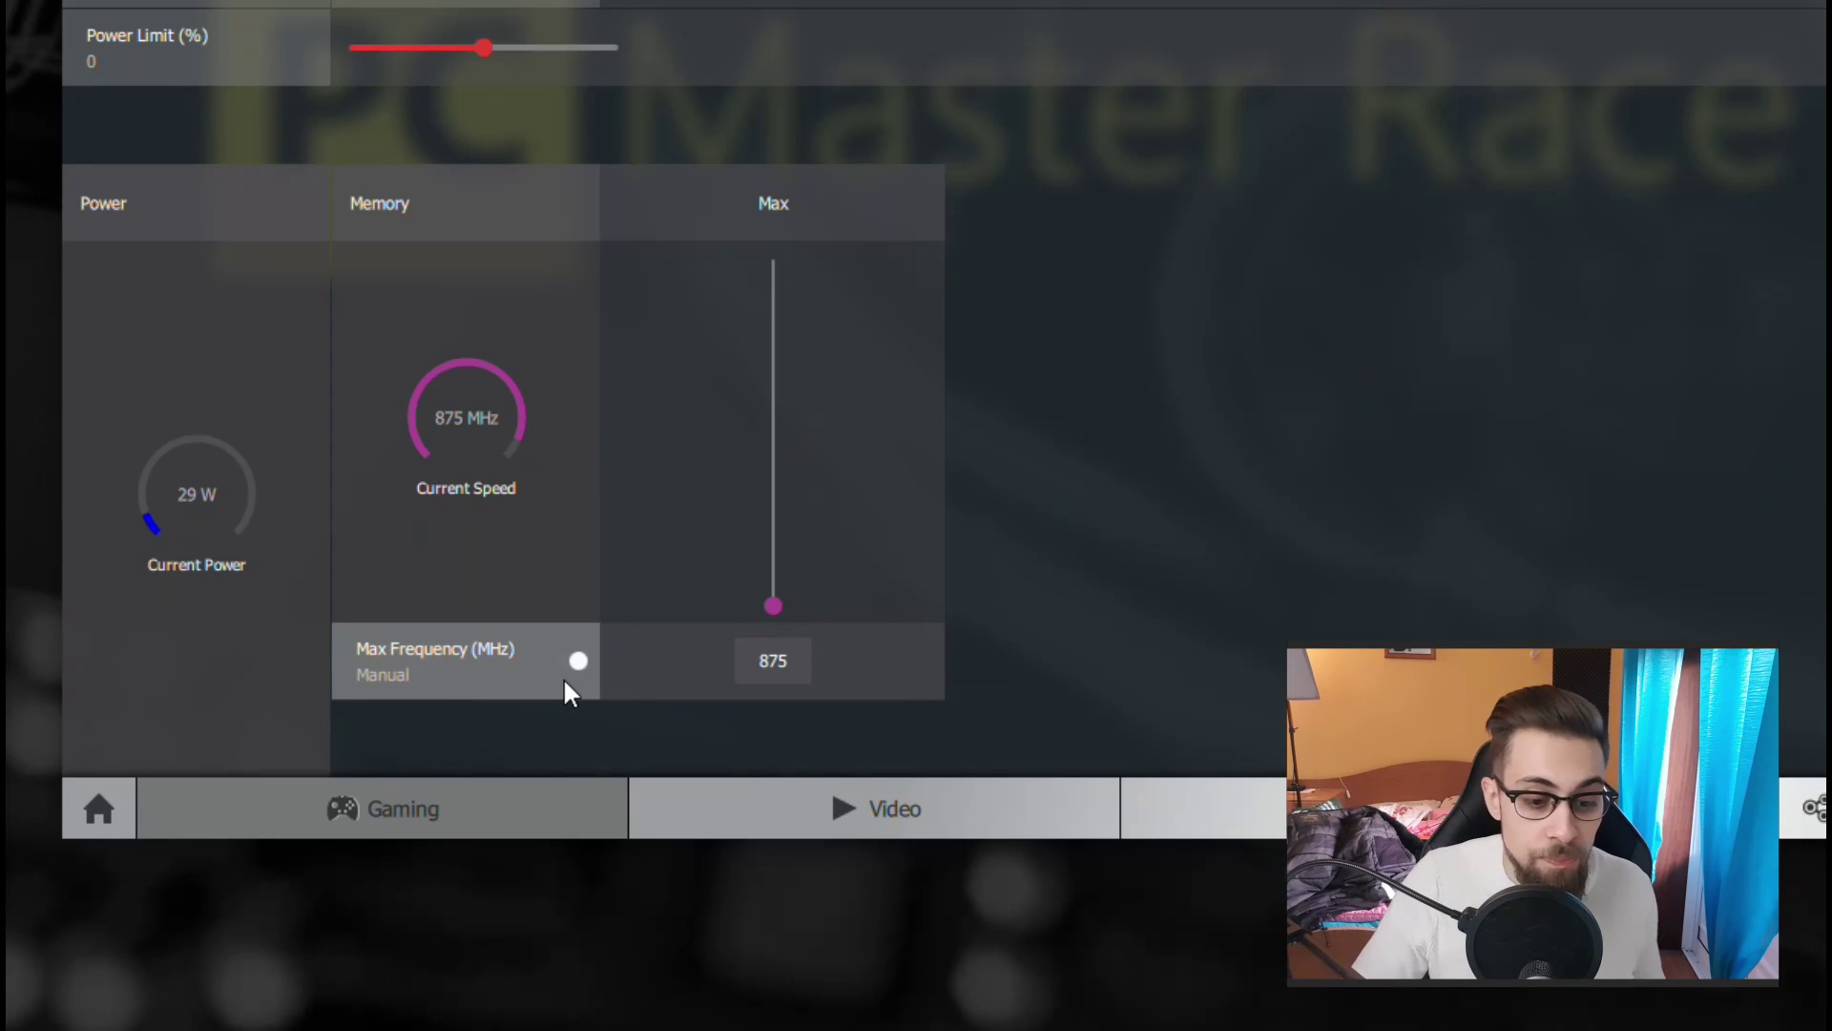
double_click(796, 657)
text(940)
key(Return)
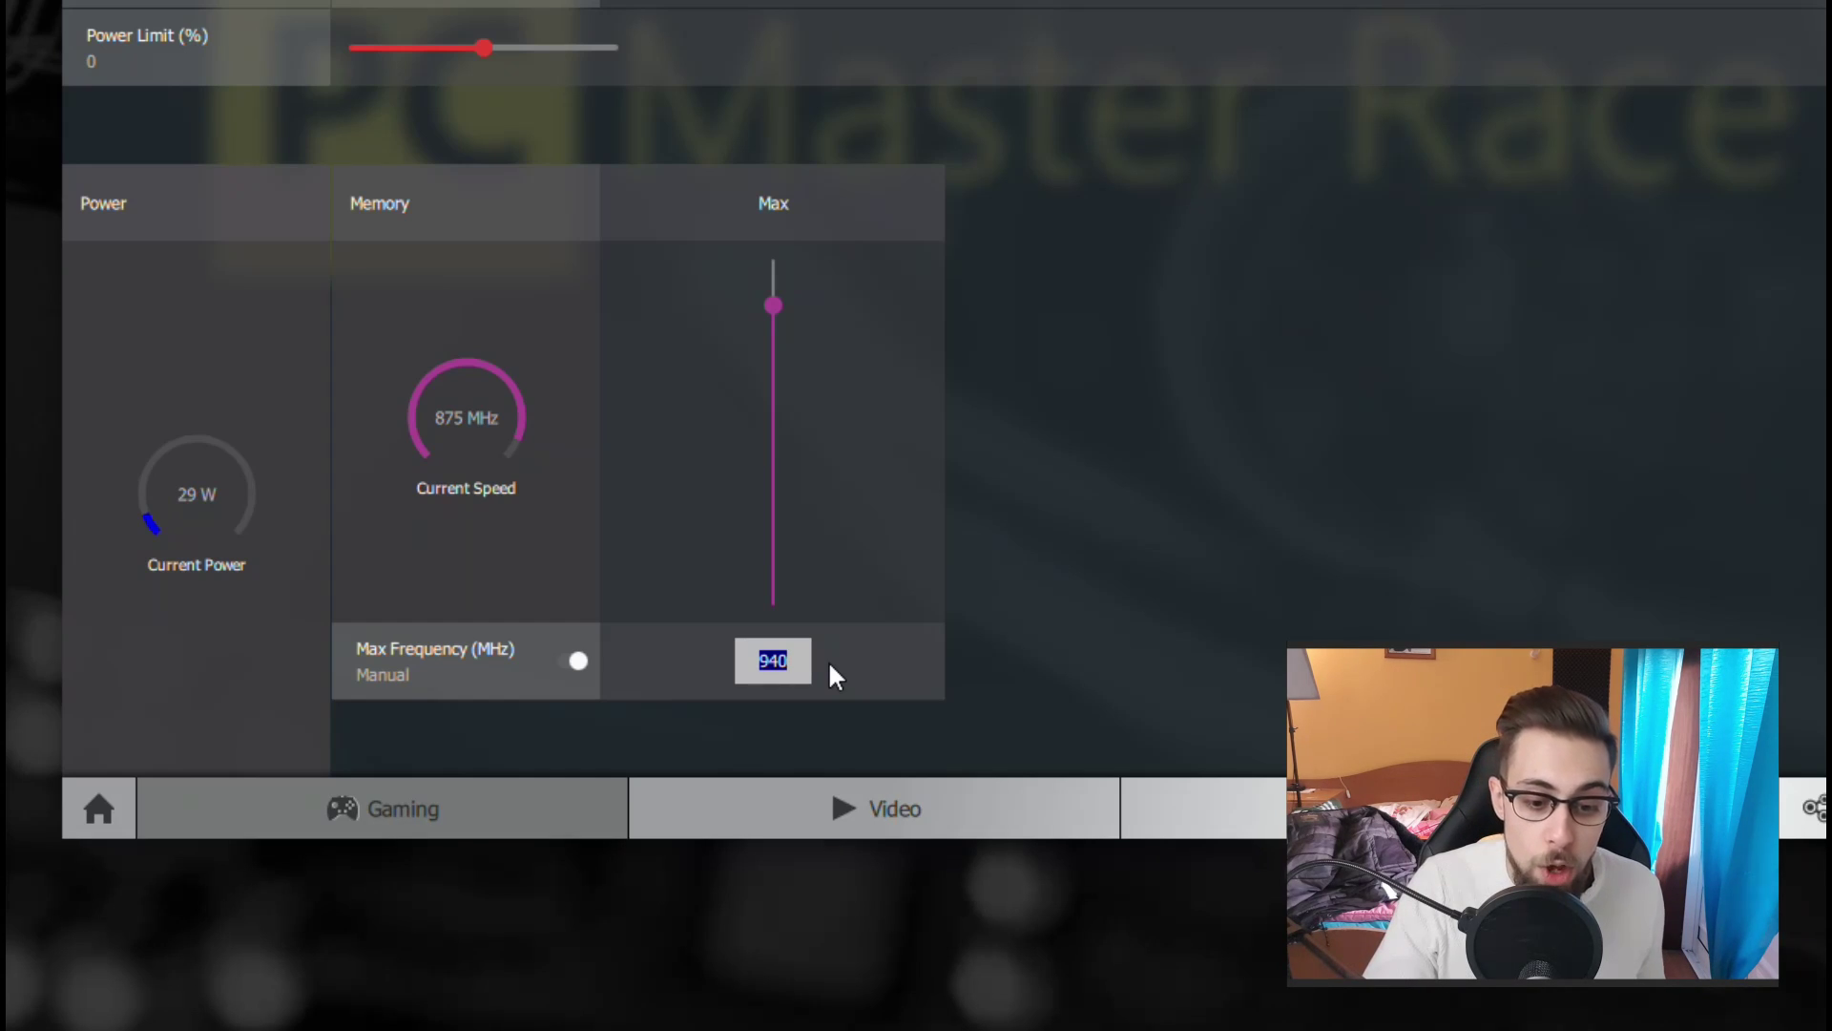
text(930)
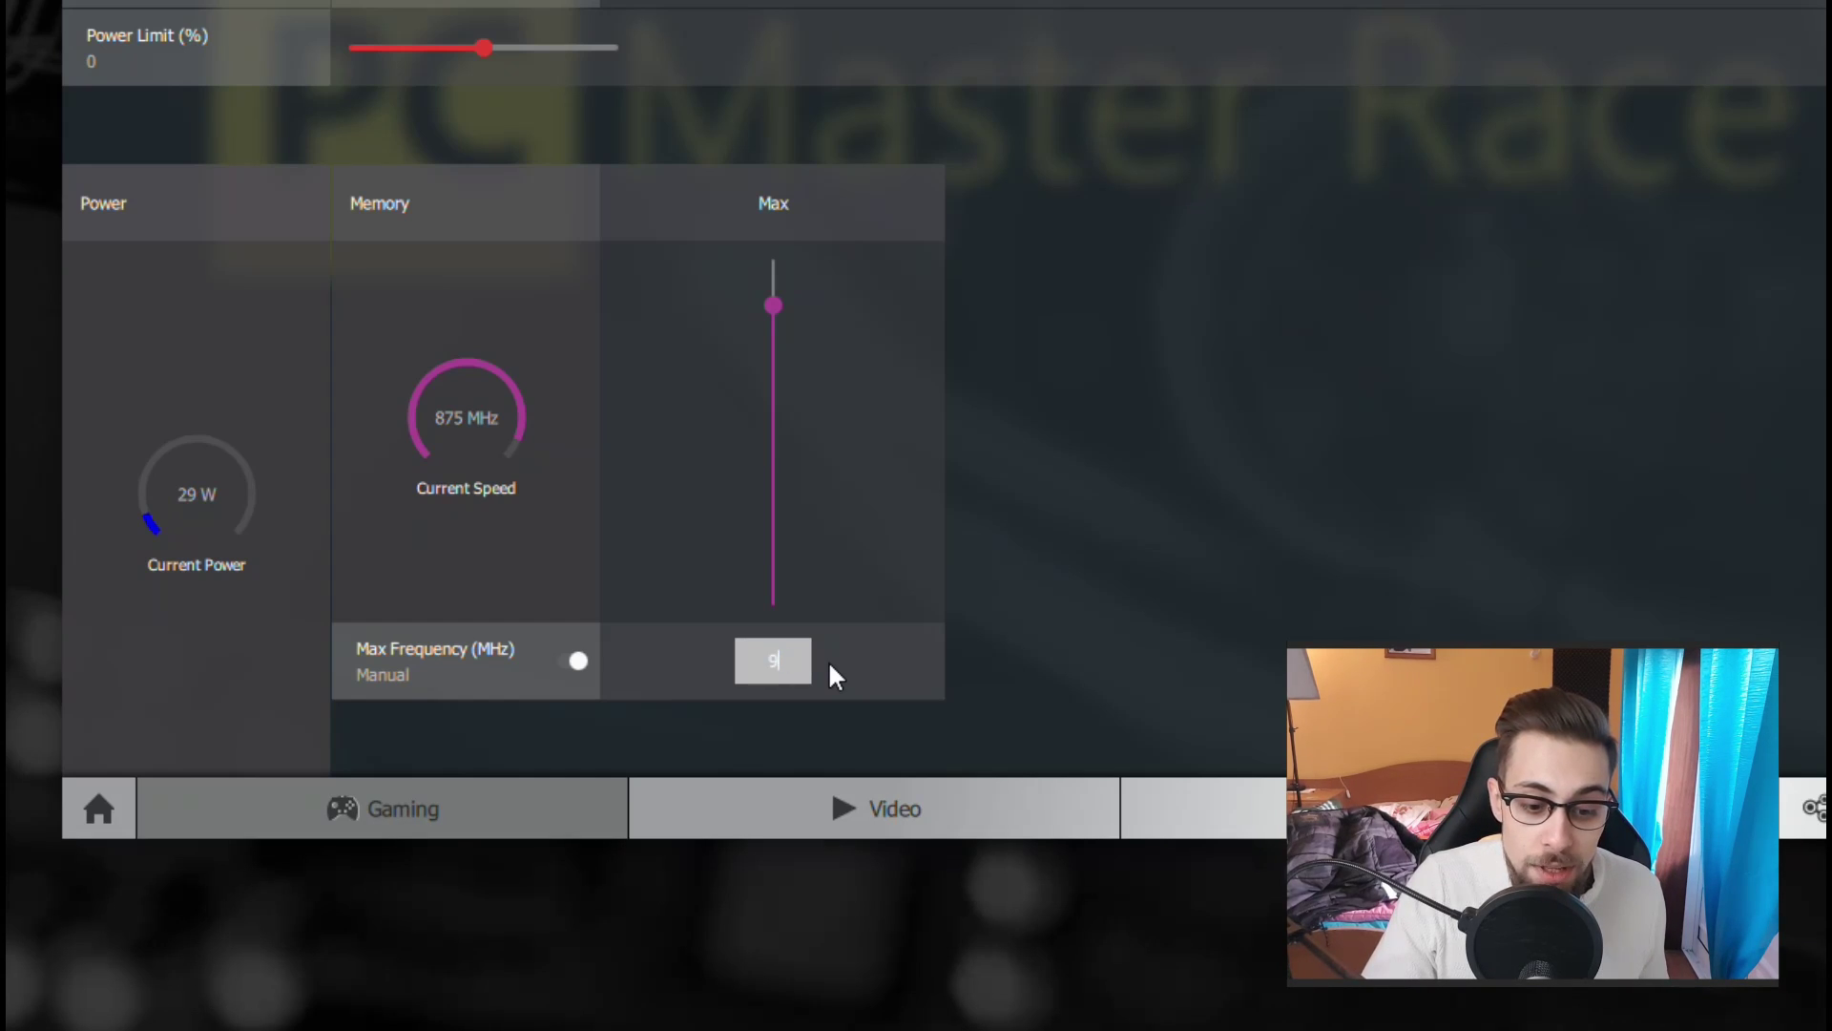
key(Return)
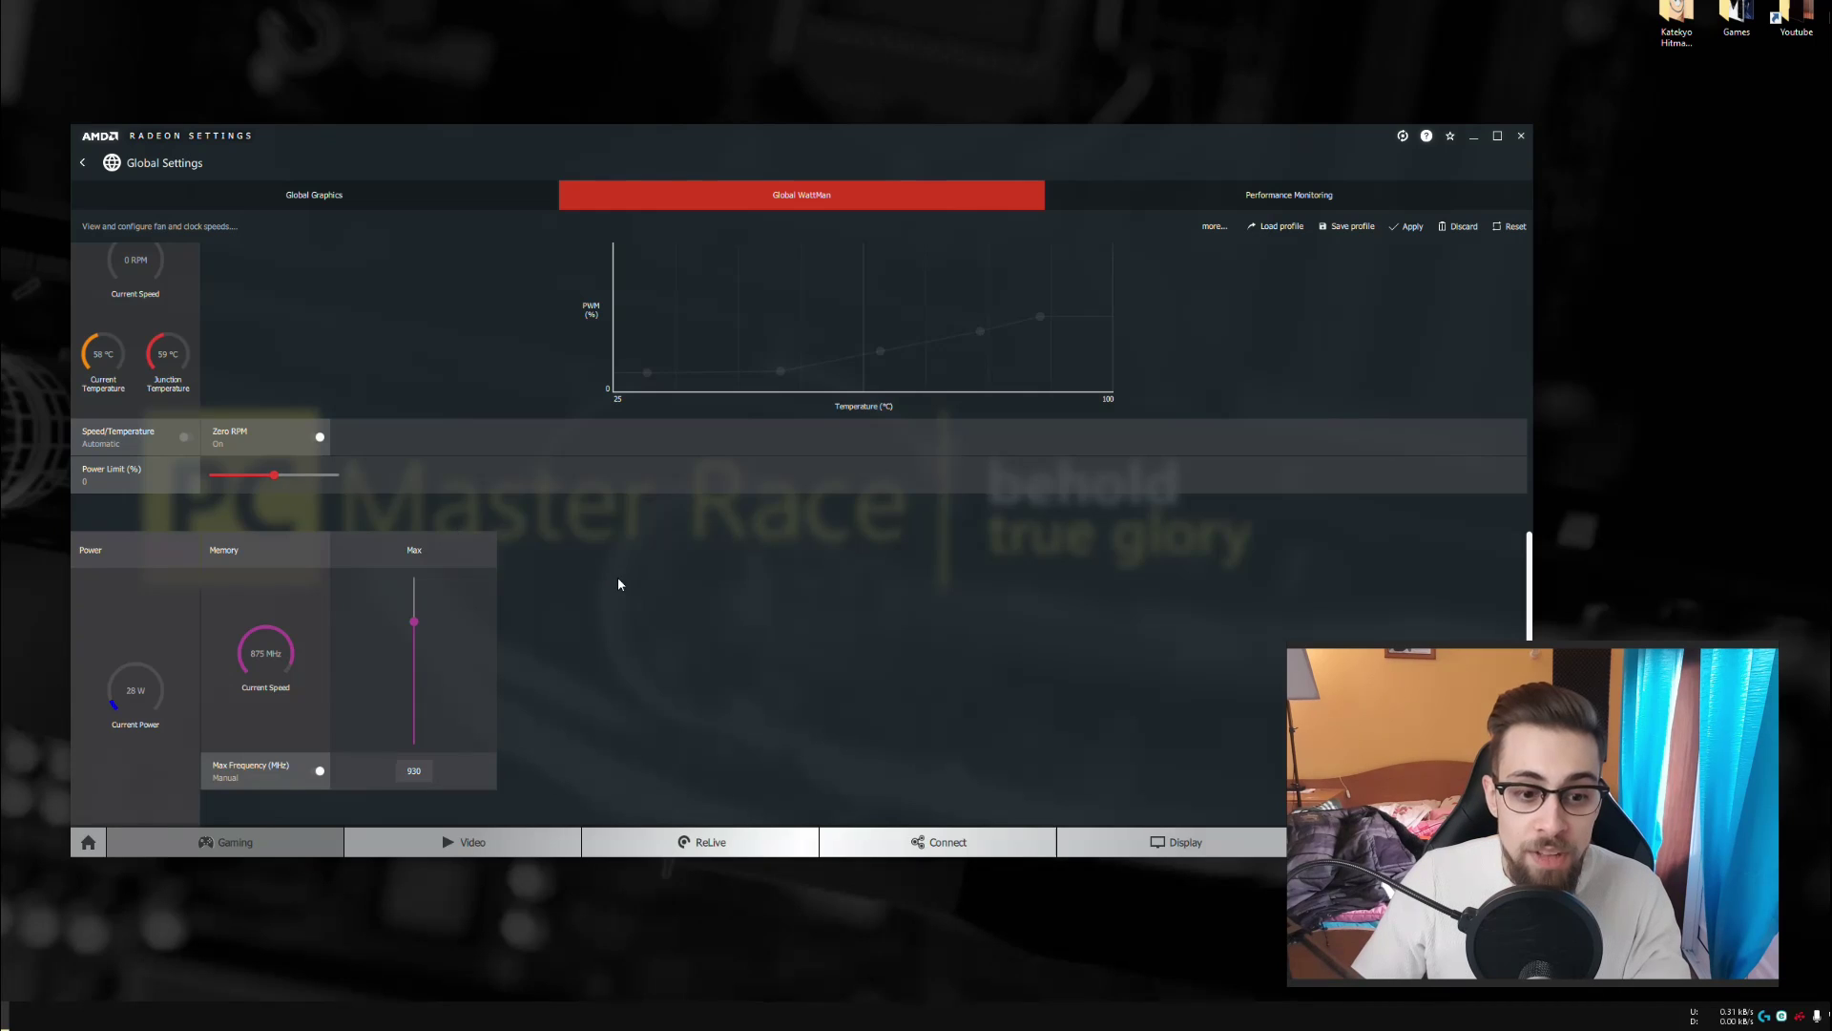
Raise the graphics card's power limit to 50%.
scroll(623, 591, up, 5)
scroll(572, 458, up, 1)
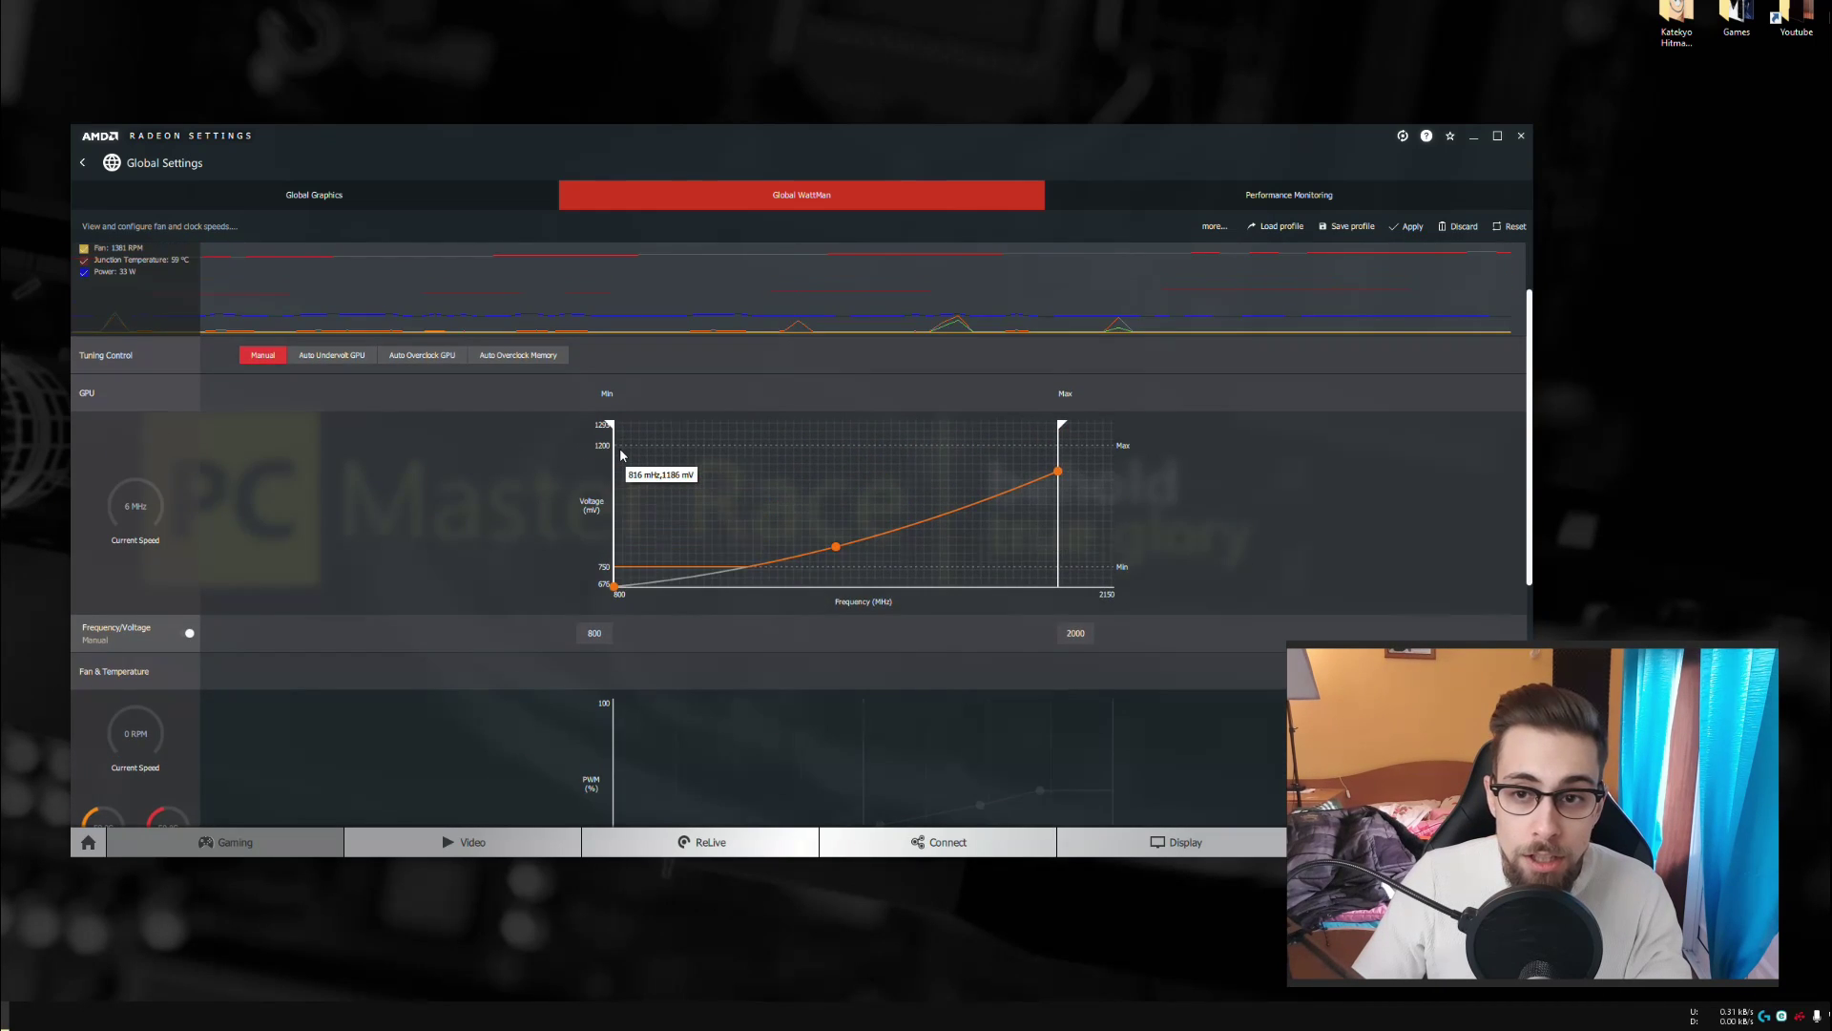
scroll(430, 553, down, 4)
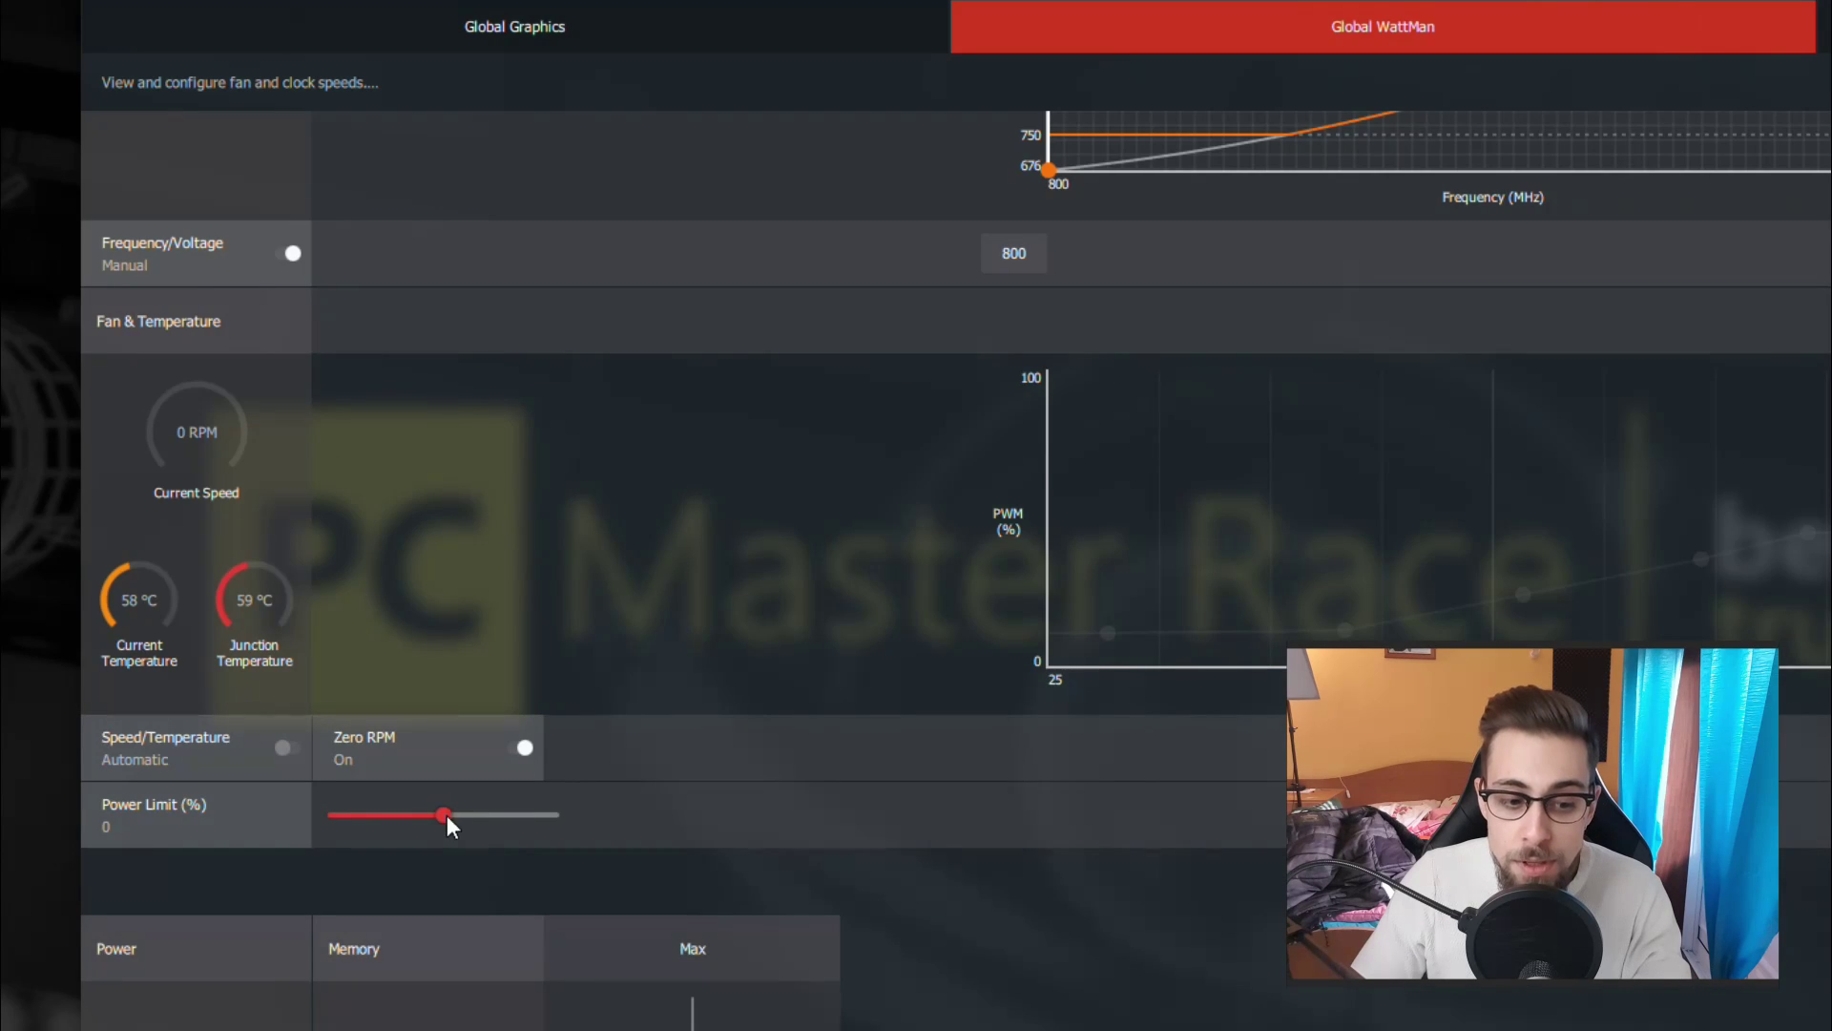
mouse_move(276, 642)
mouse_down()
mouse_move(350, 643)
mouse_move(301, 643)
mouse_up()
drag(489, 823, 517, 821)
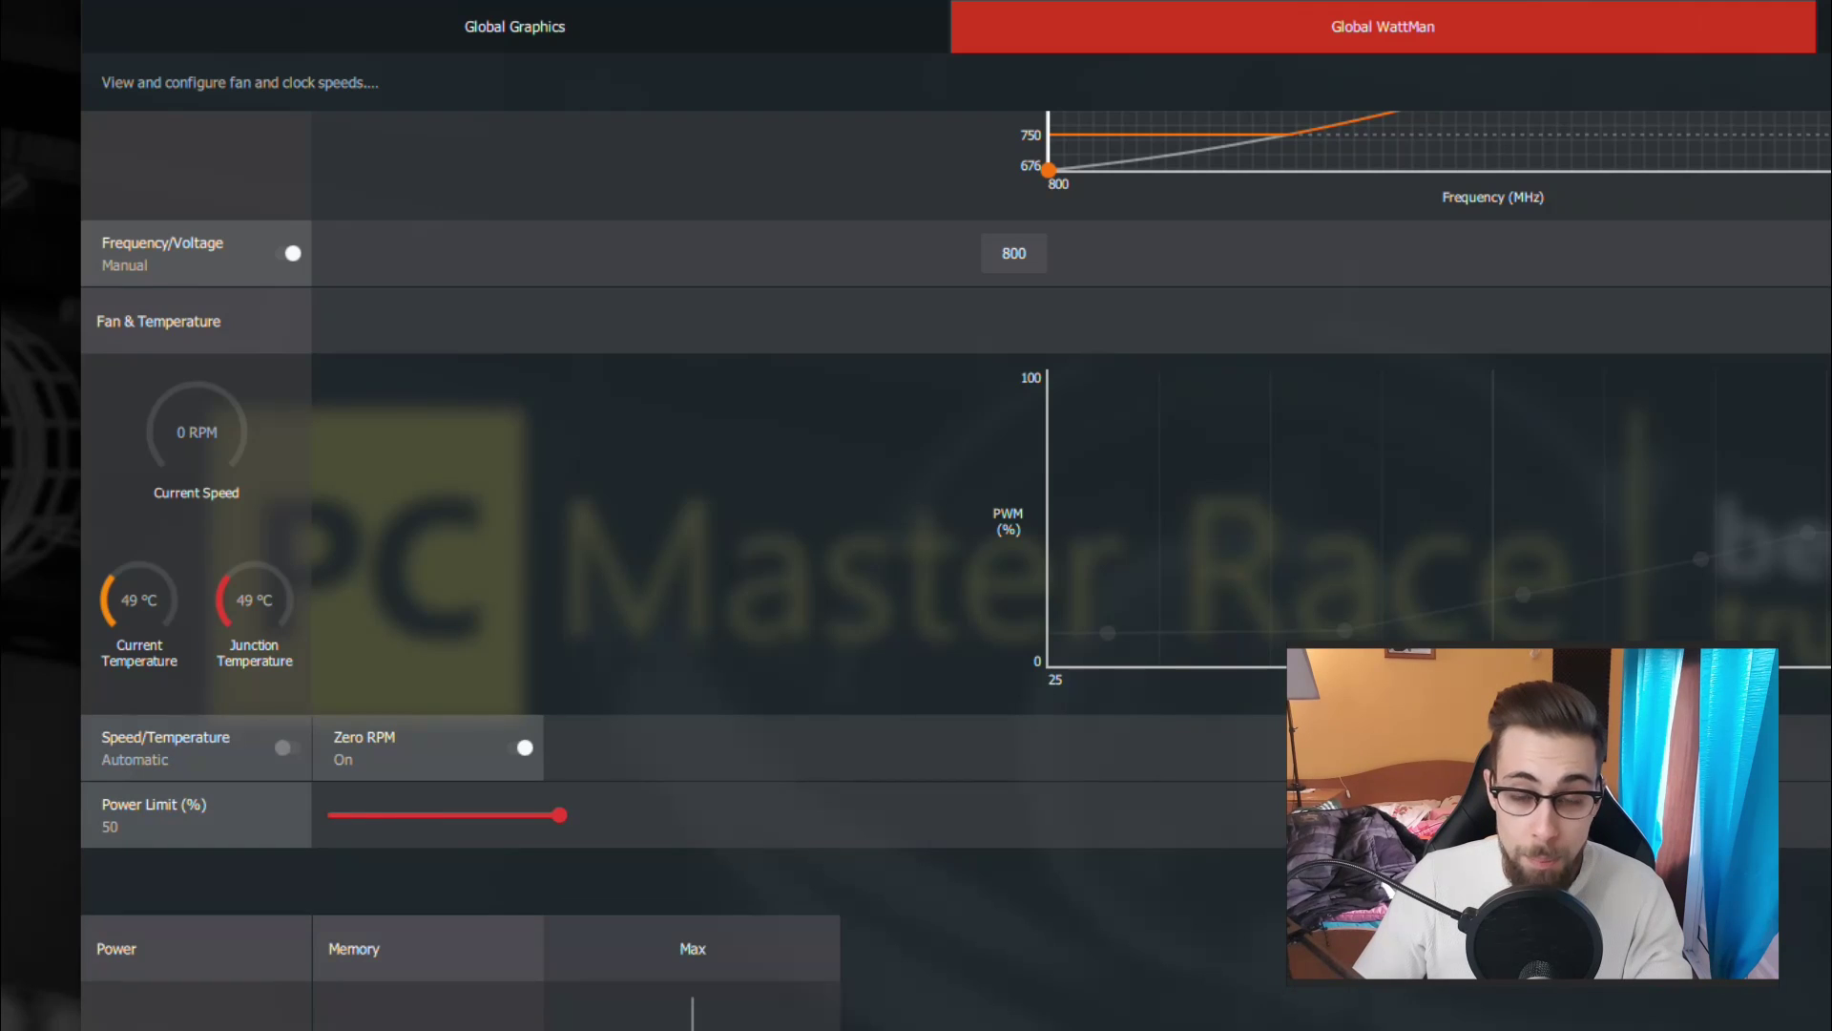
Review the tuned GPU frequency/voltage curve, fan settings, power limit and memory frequency.
scroll(1152, 654, up, 4)
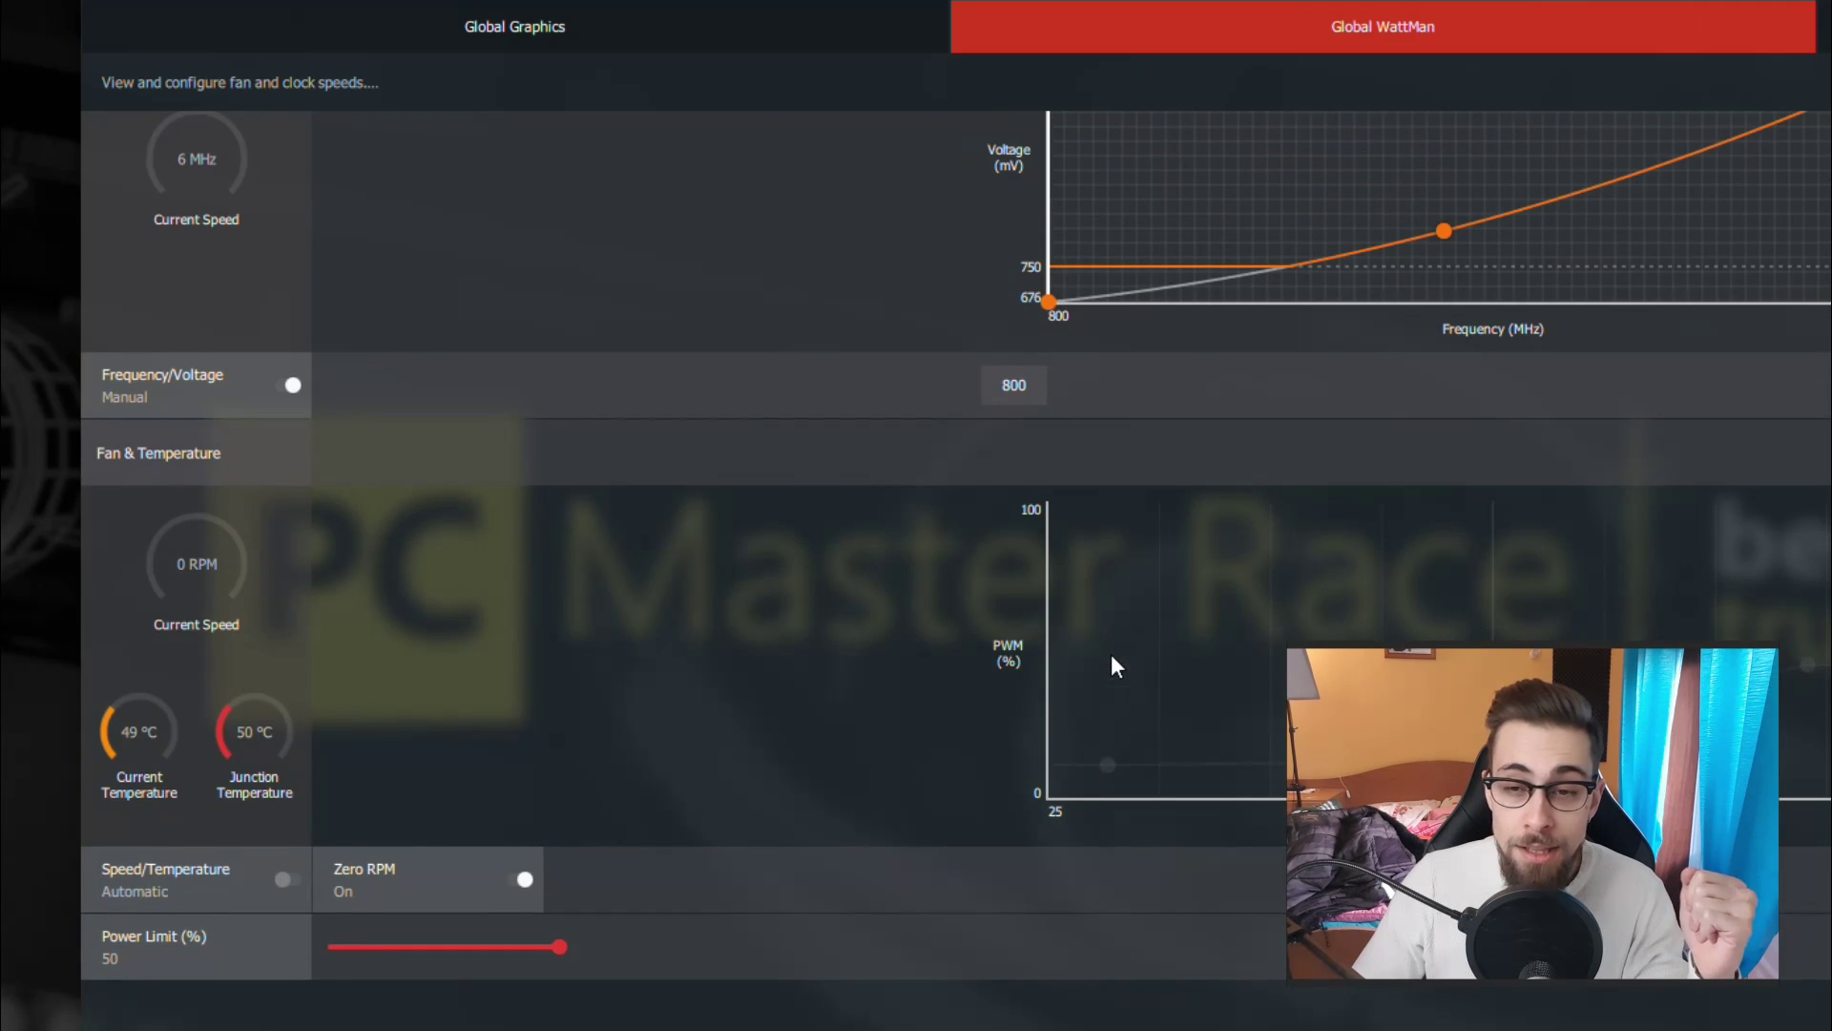
scroll(949, 750, down, 2)
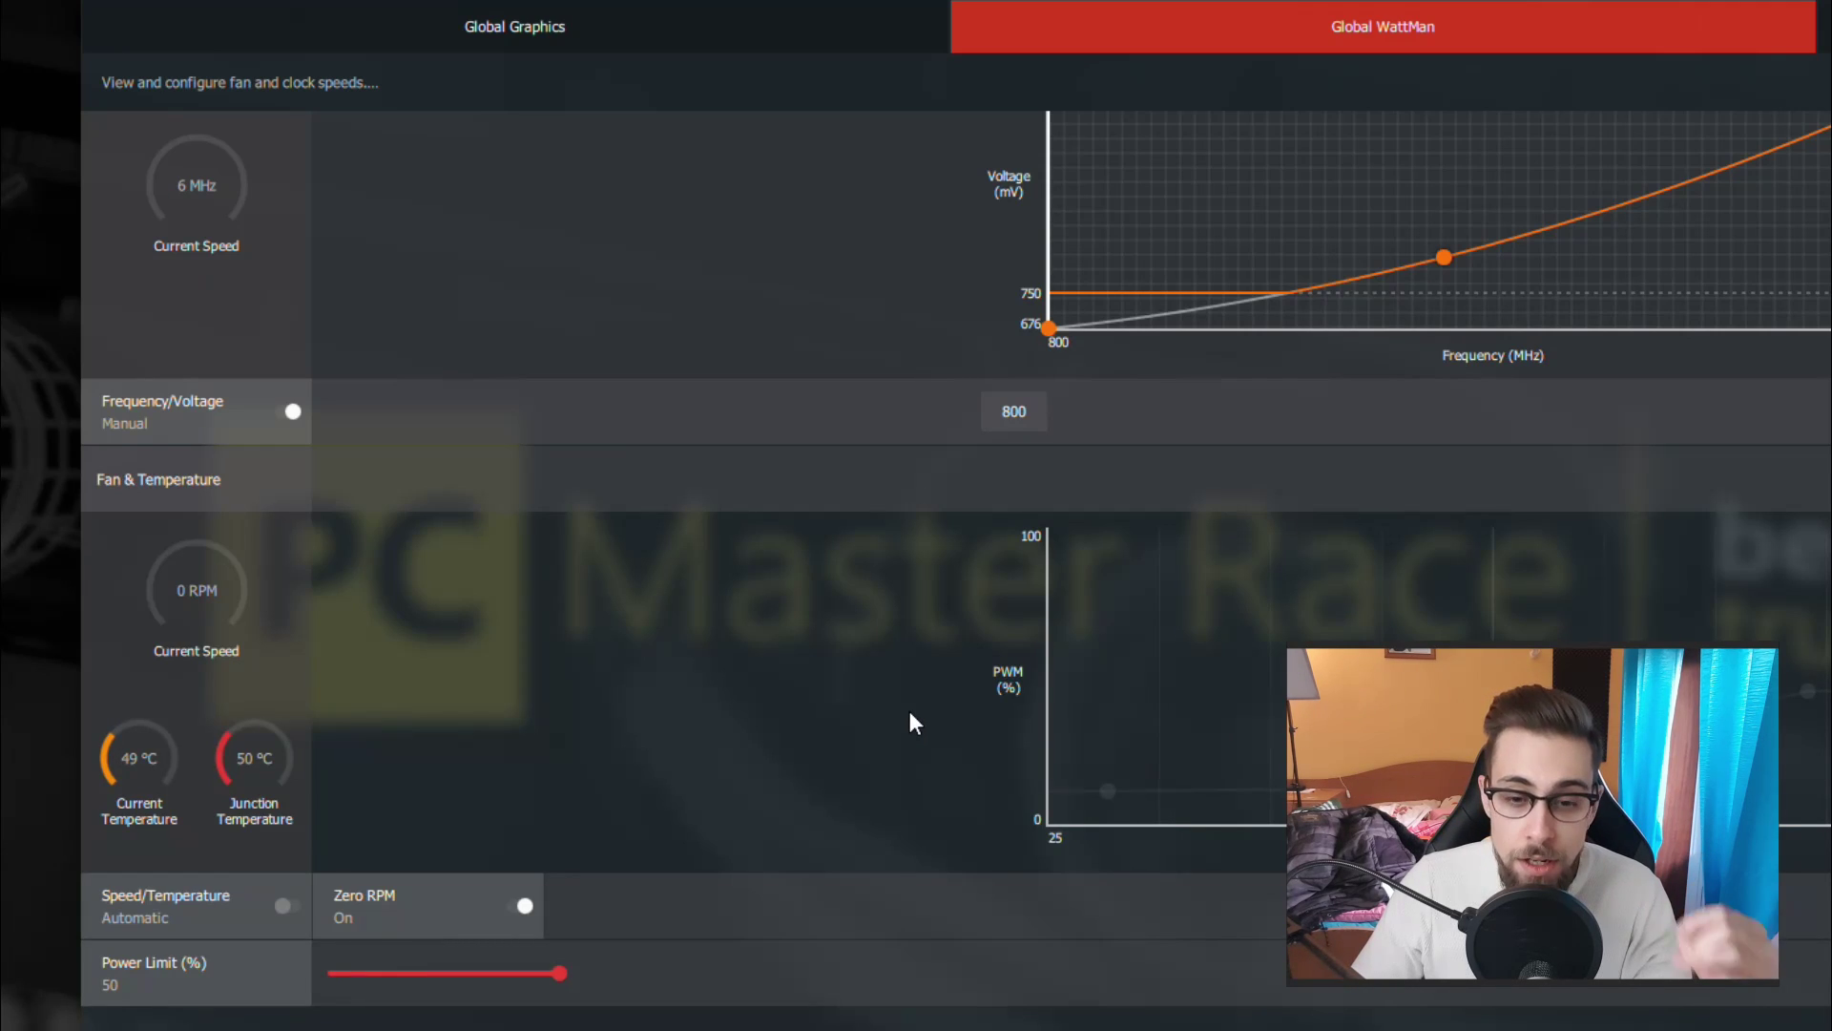
scroll(909, 712, up, 1)
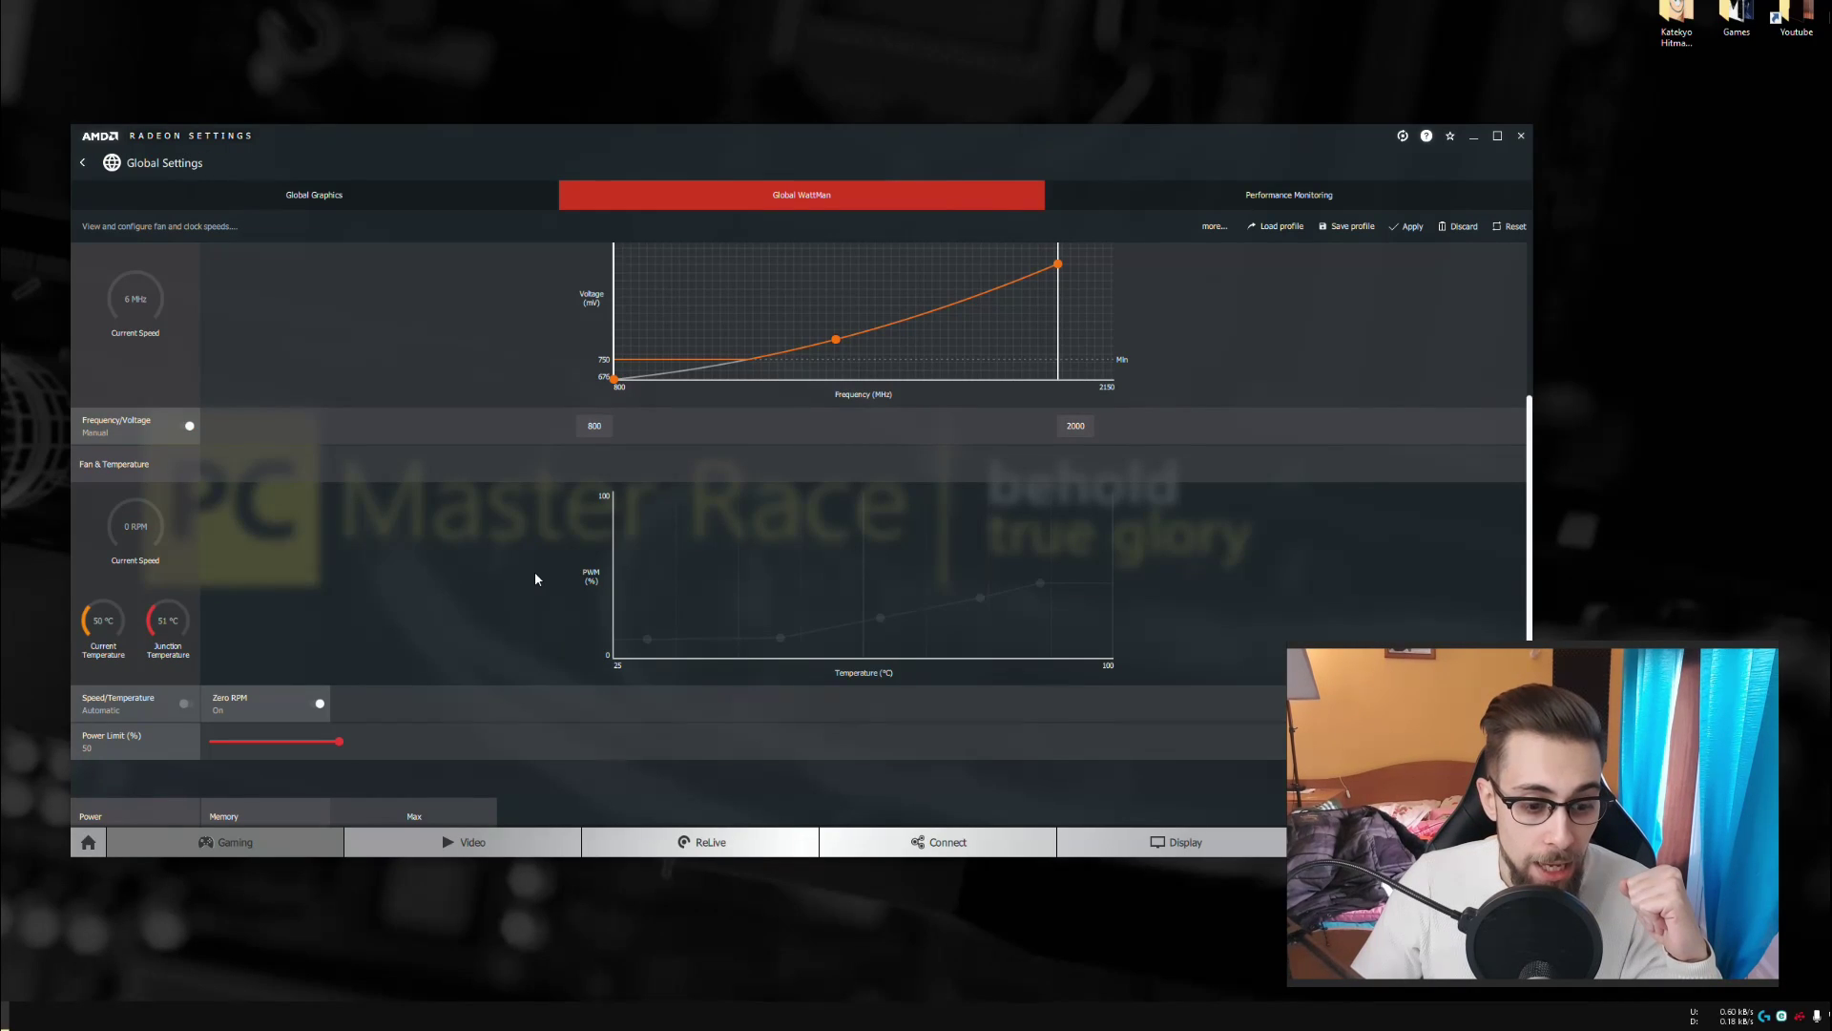
scroll(253, 755, down, 1)
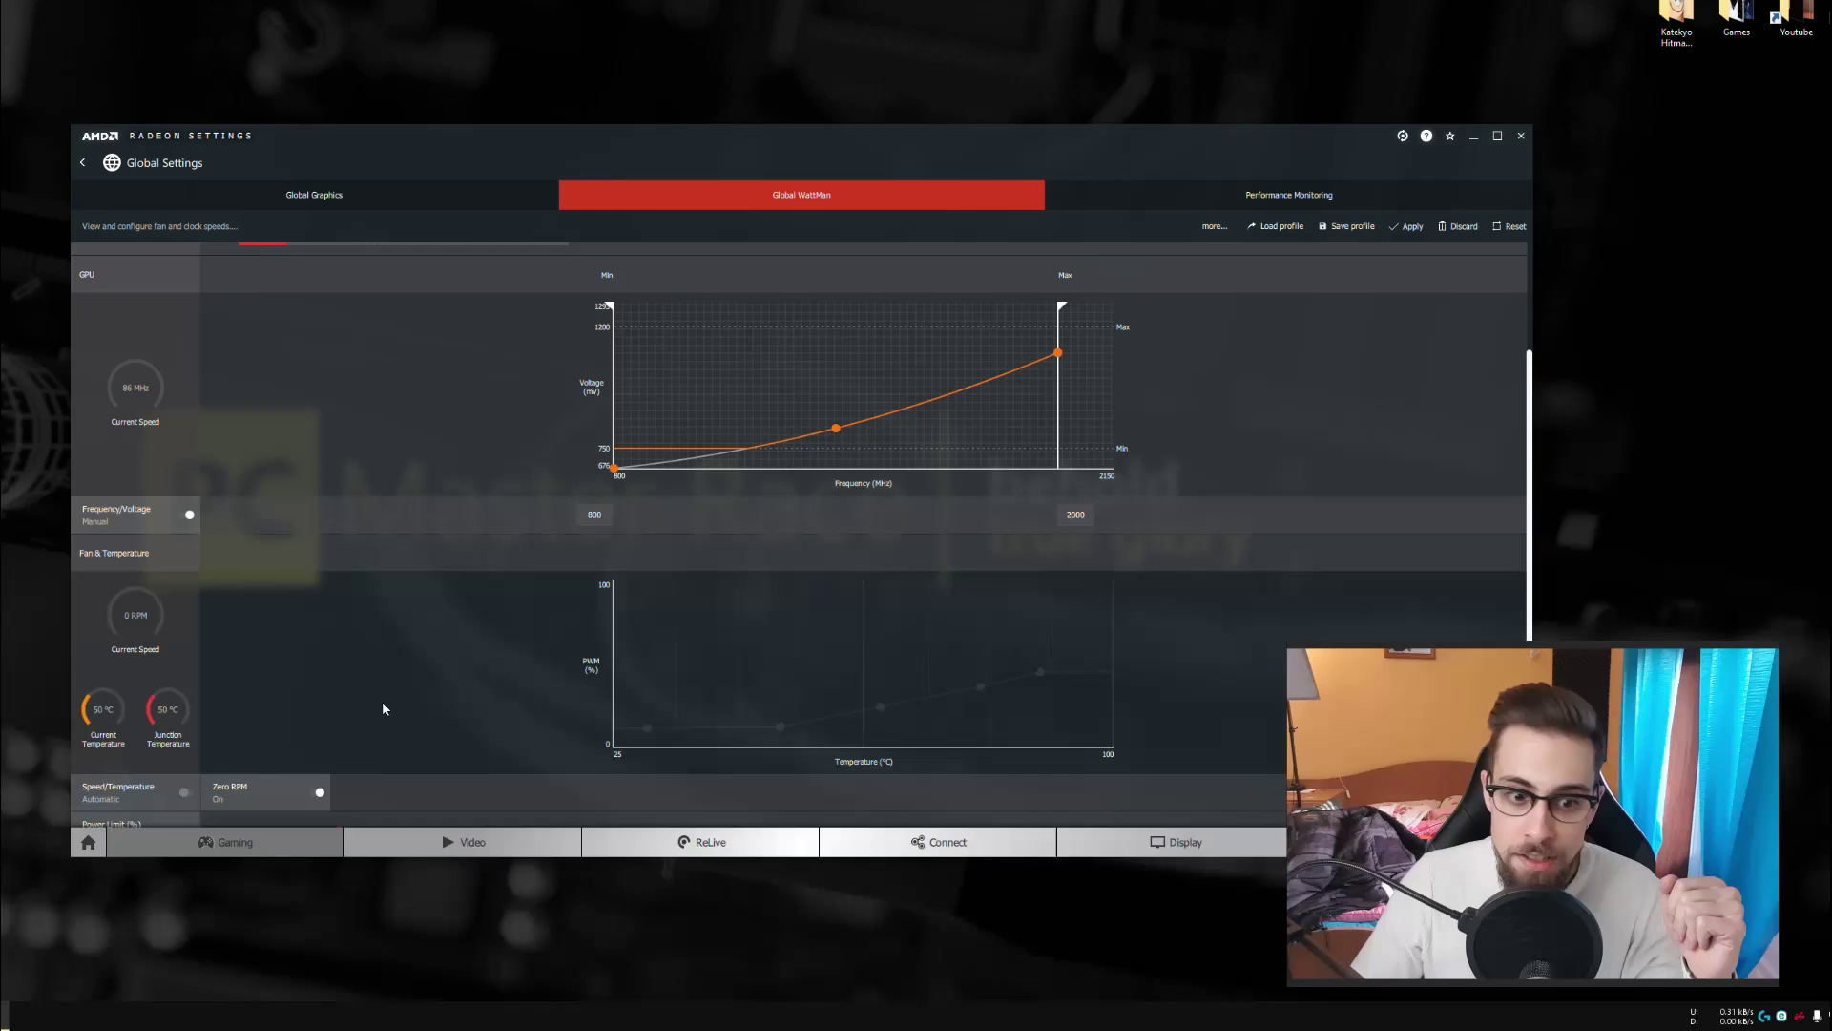
scroll(256, 623, down, 3)
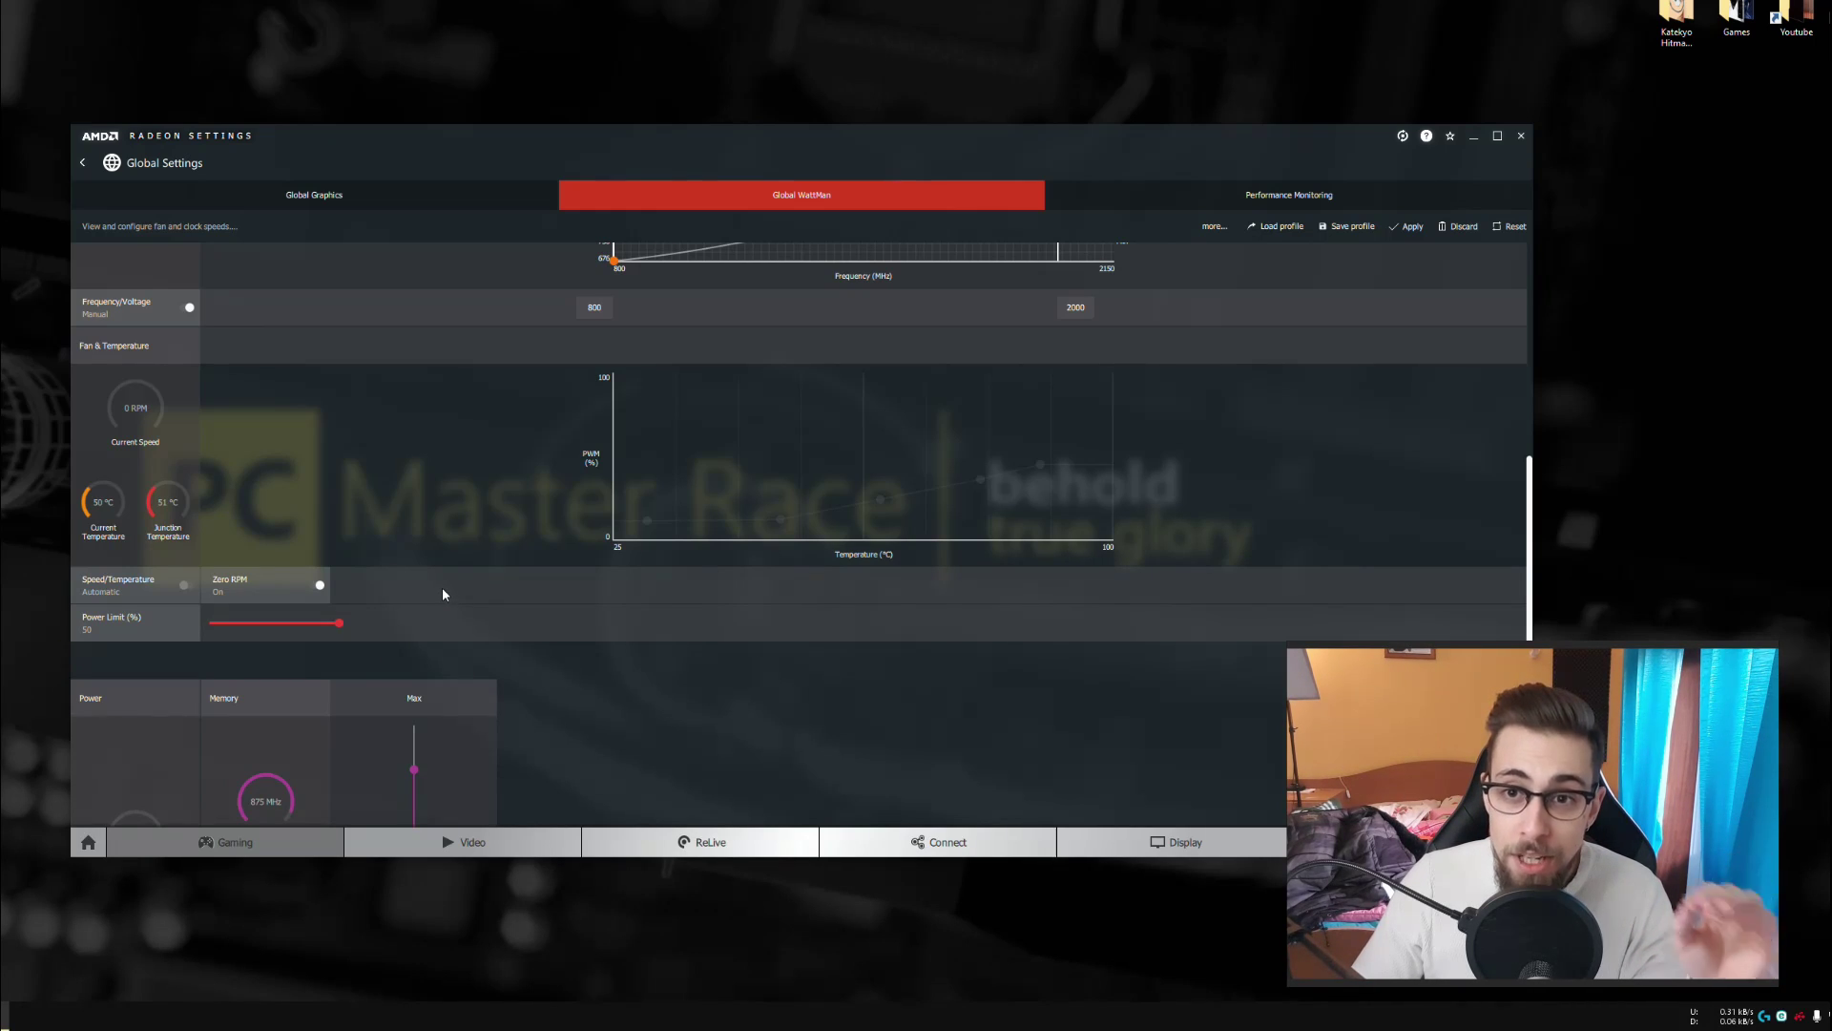
scroll(443, 594, down, 3)
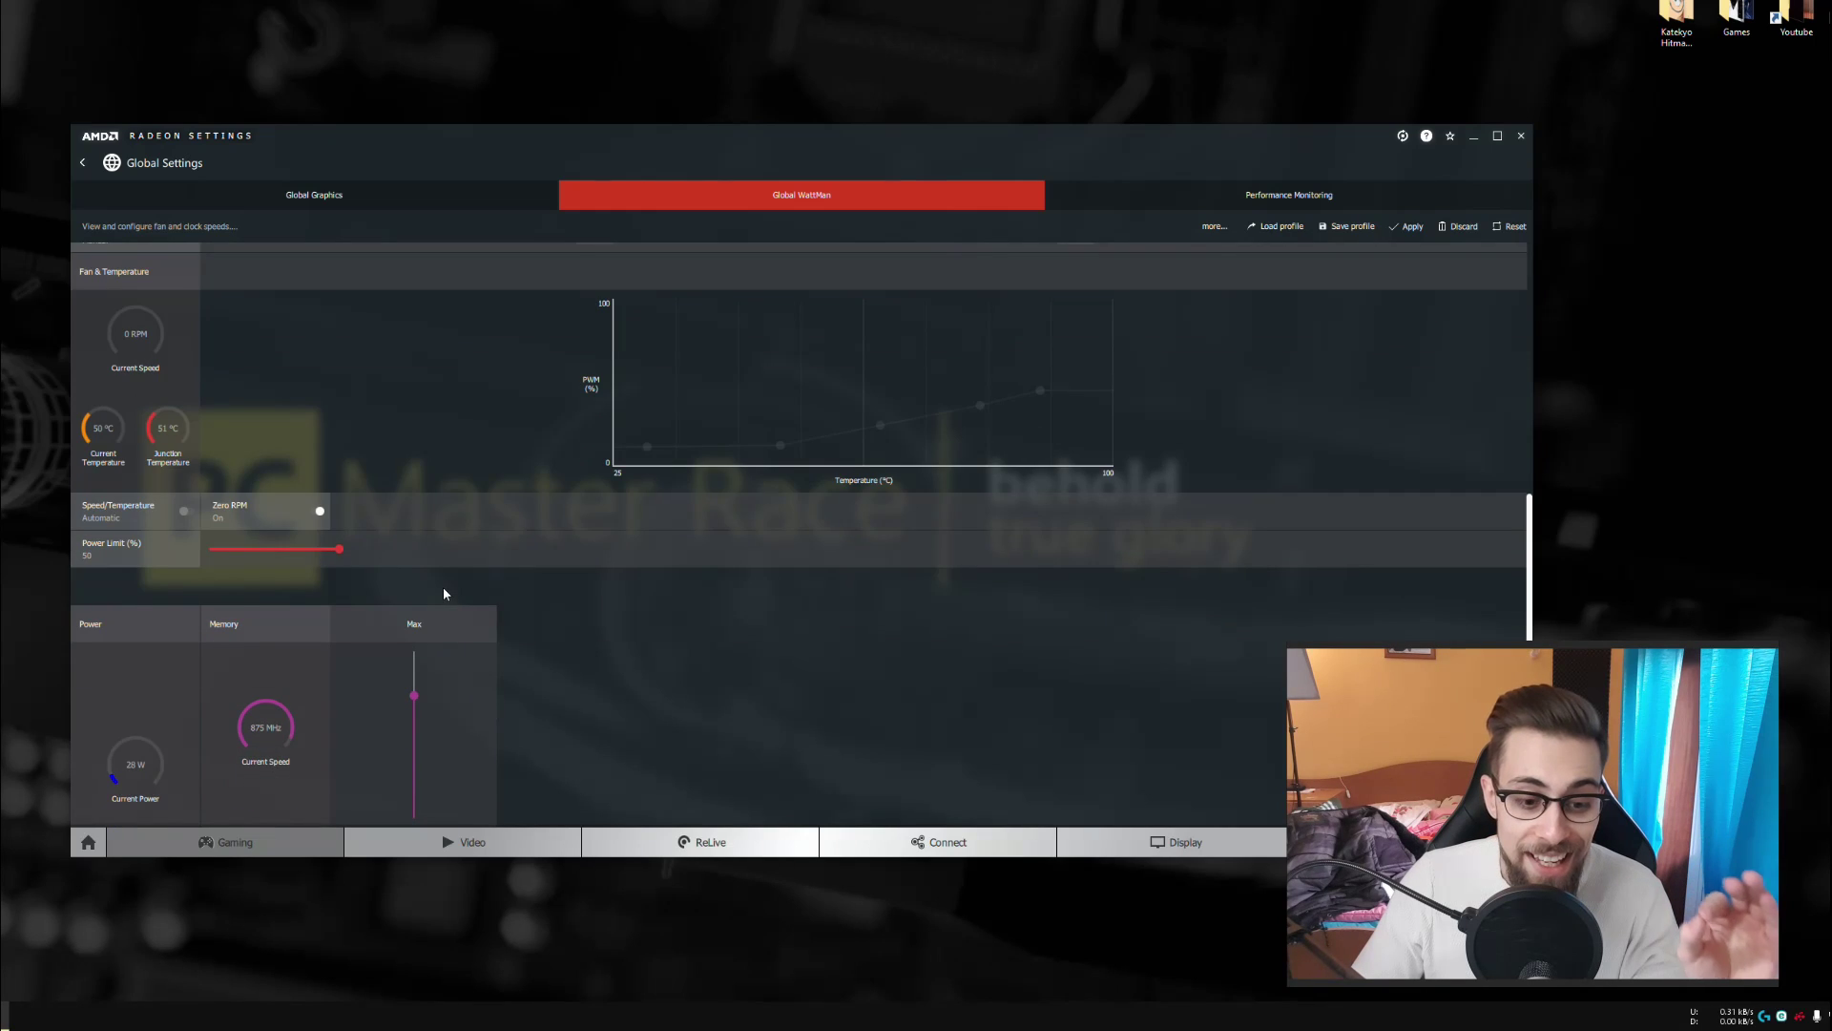
click(414, 771)
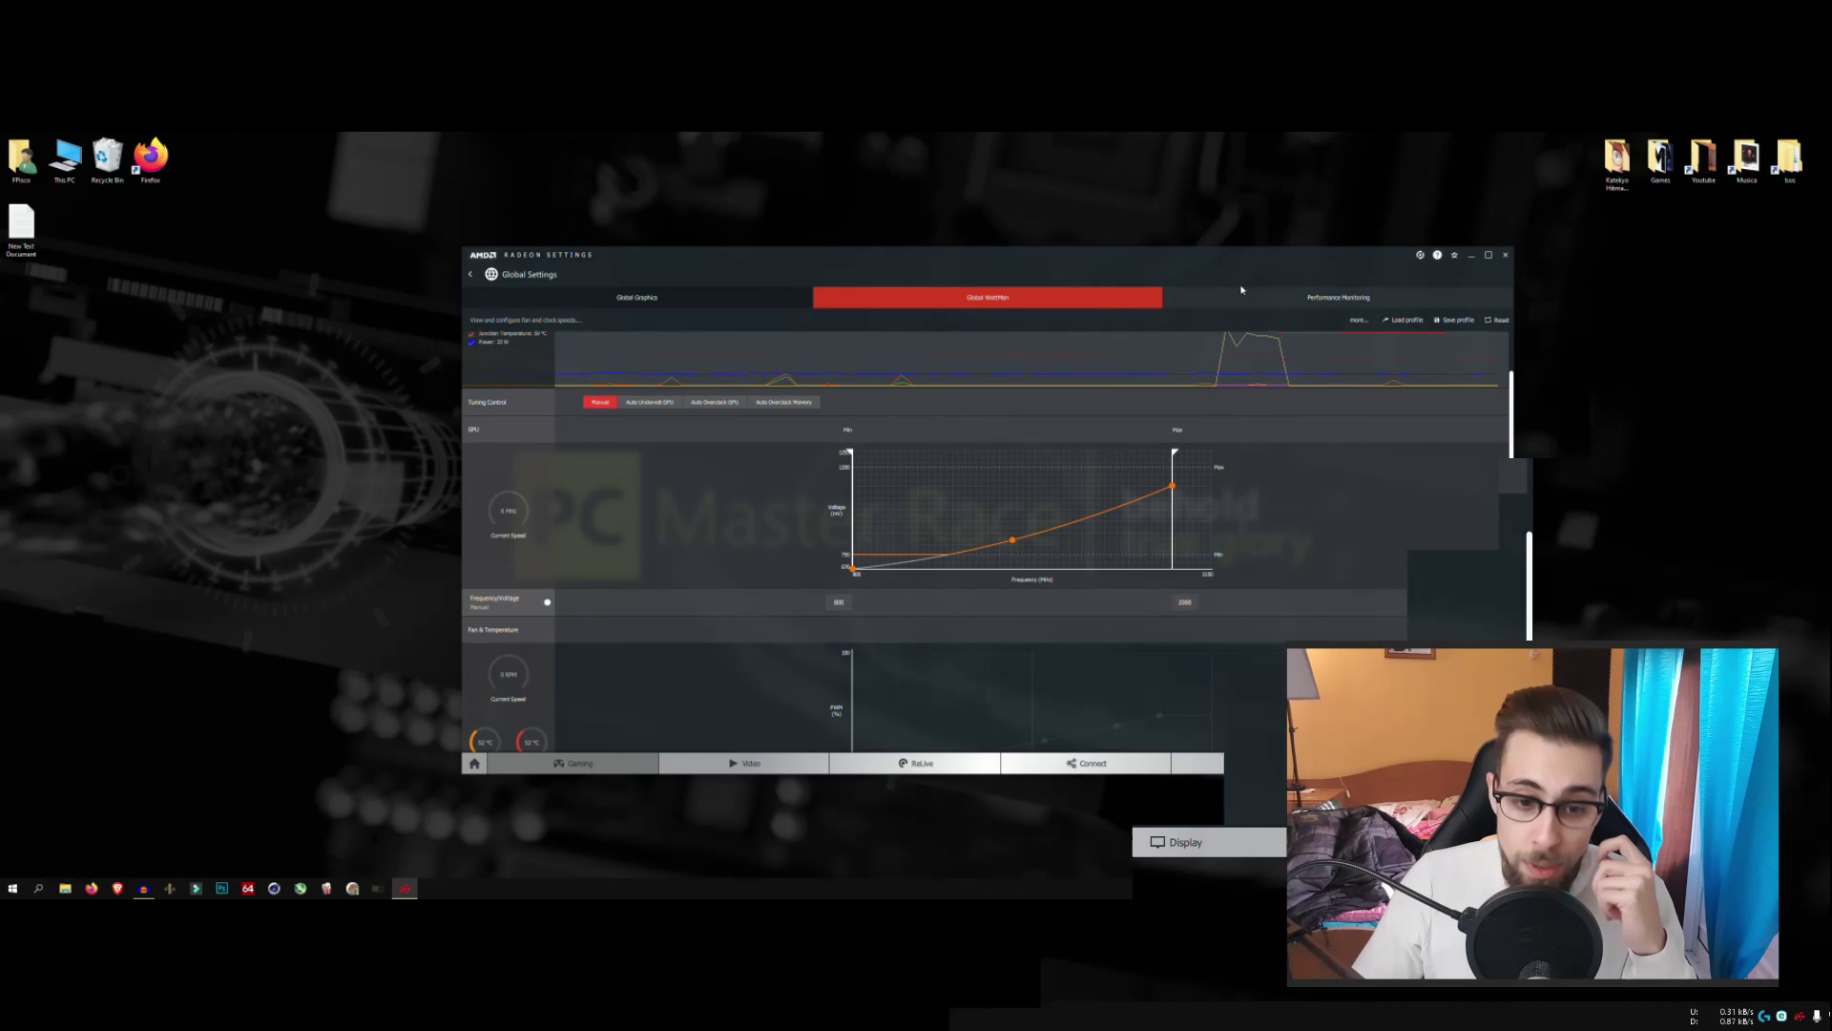
mouse_move(1201, 394)
scroll(1200, 394, down, 1)
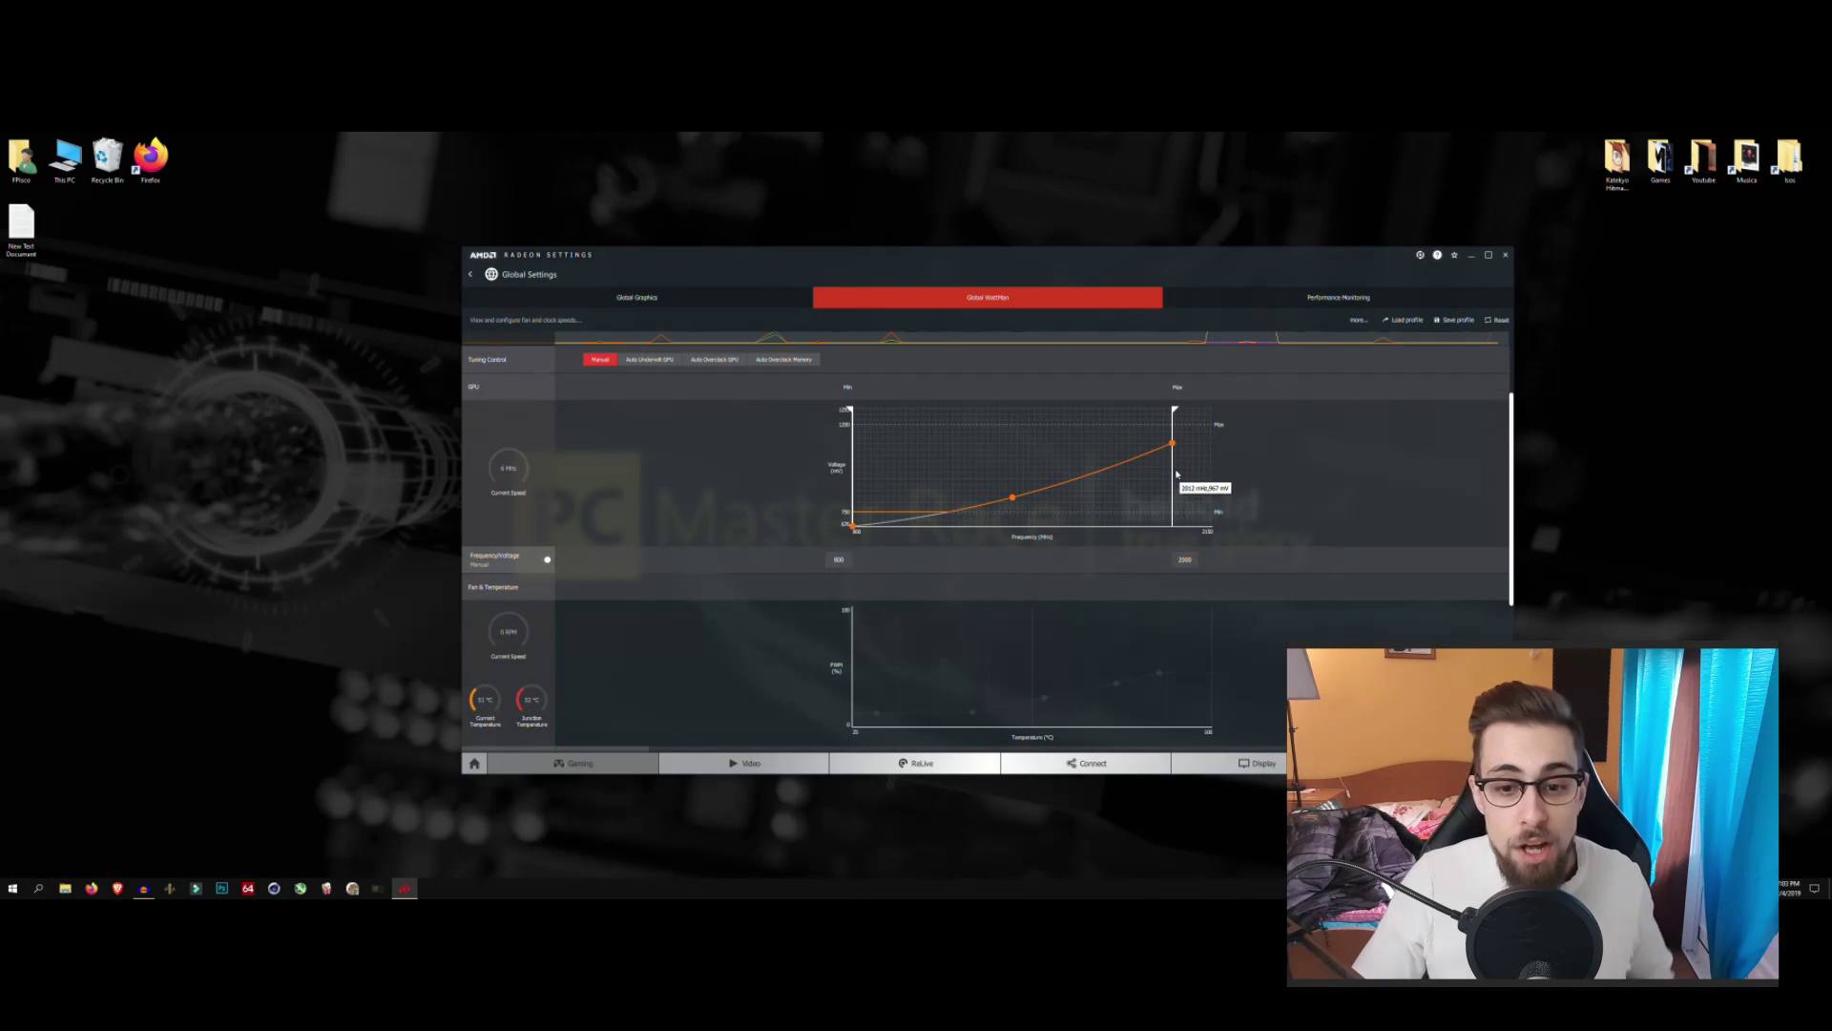
Maximize the settings window and load the saved WattMan profile "Best".
double_click(1138, 258)
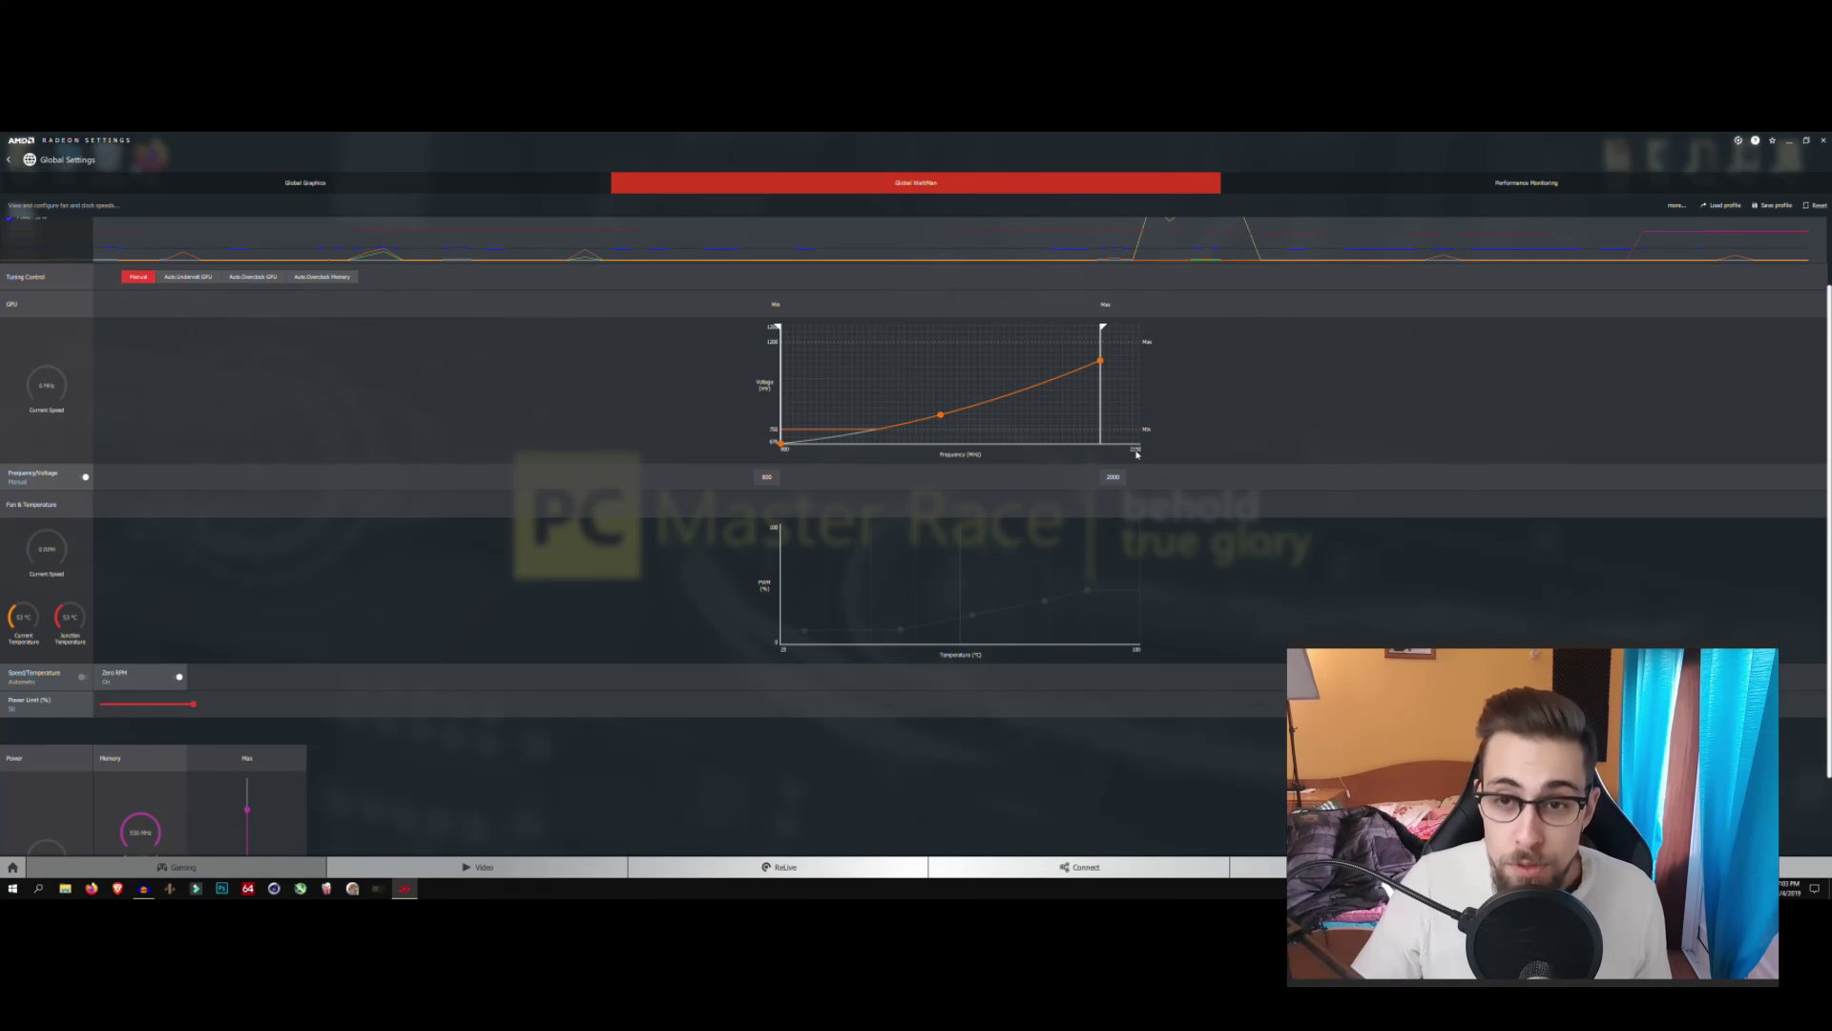
mouse_move(1100, 367)
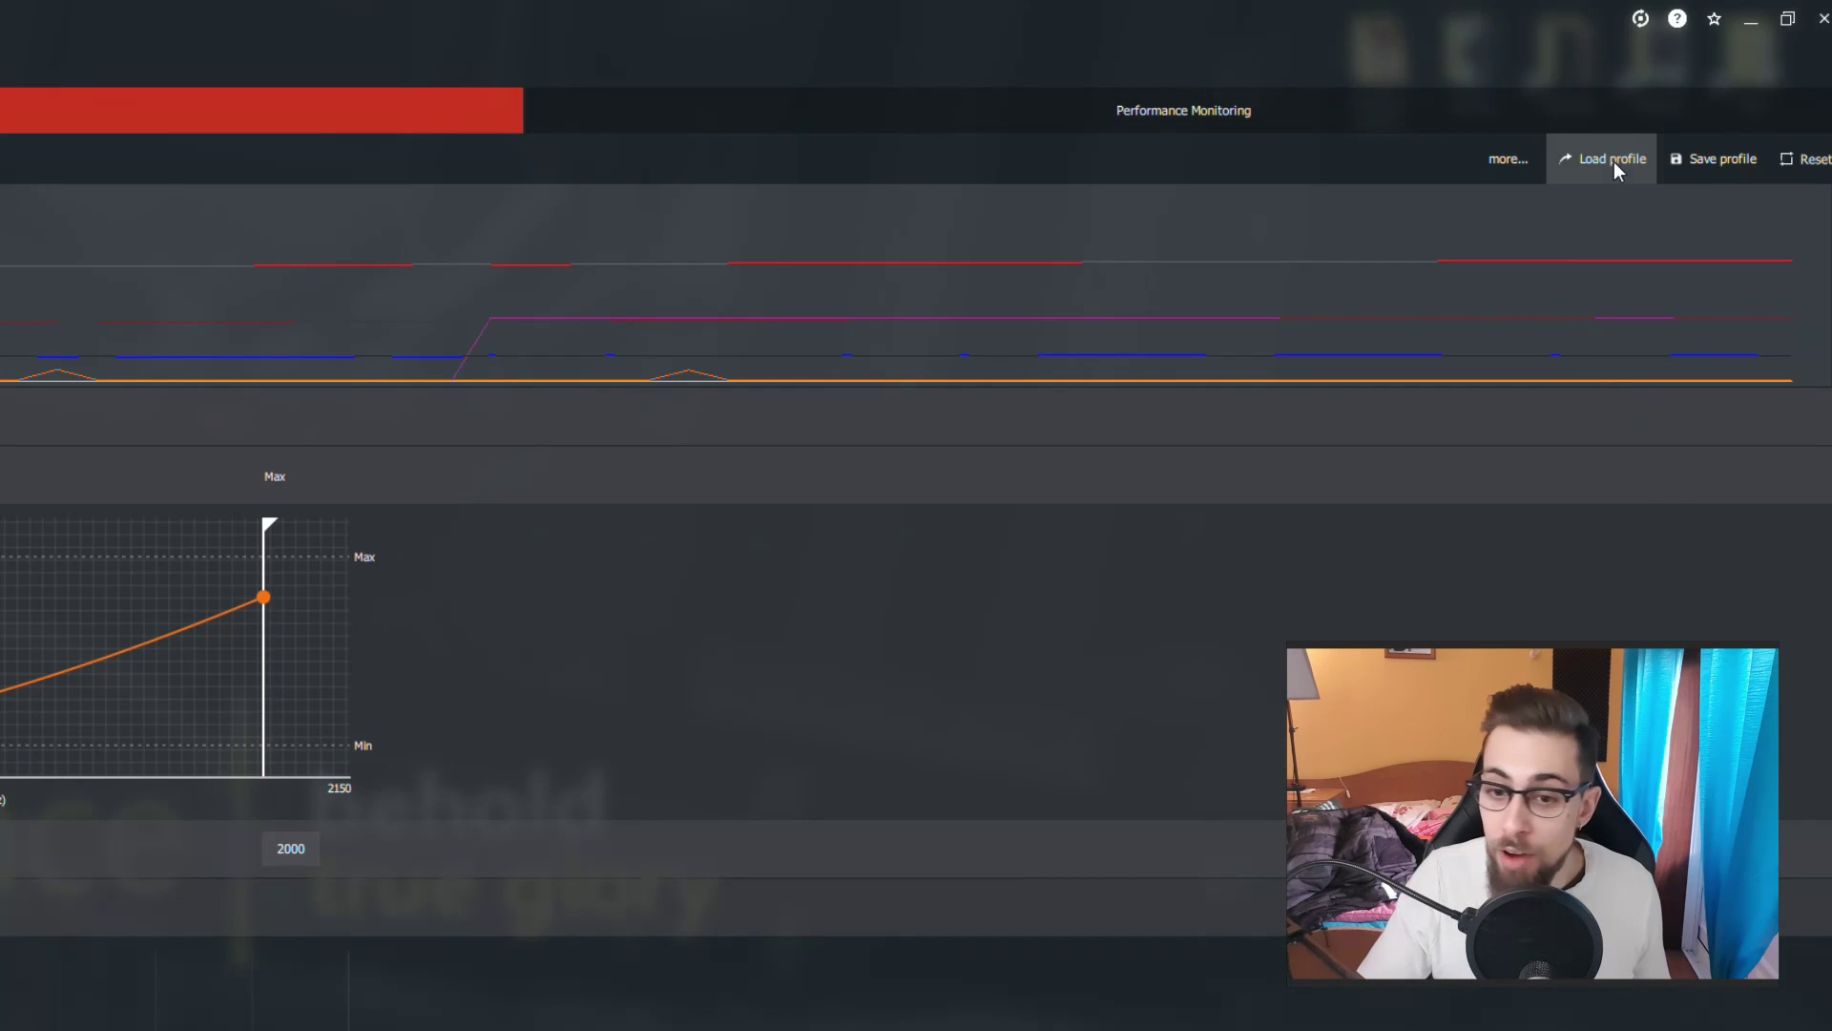
click(1724, 206)
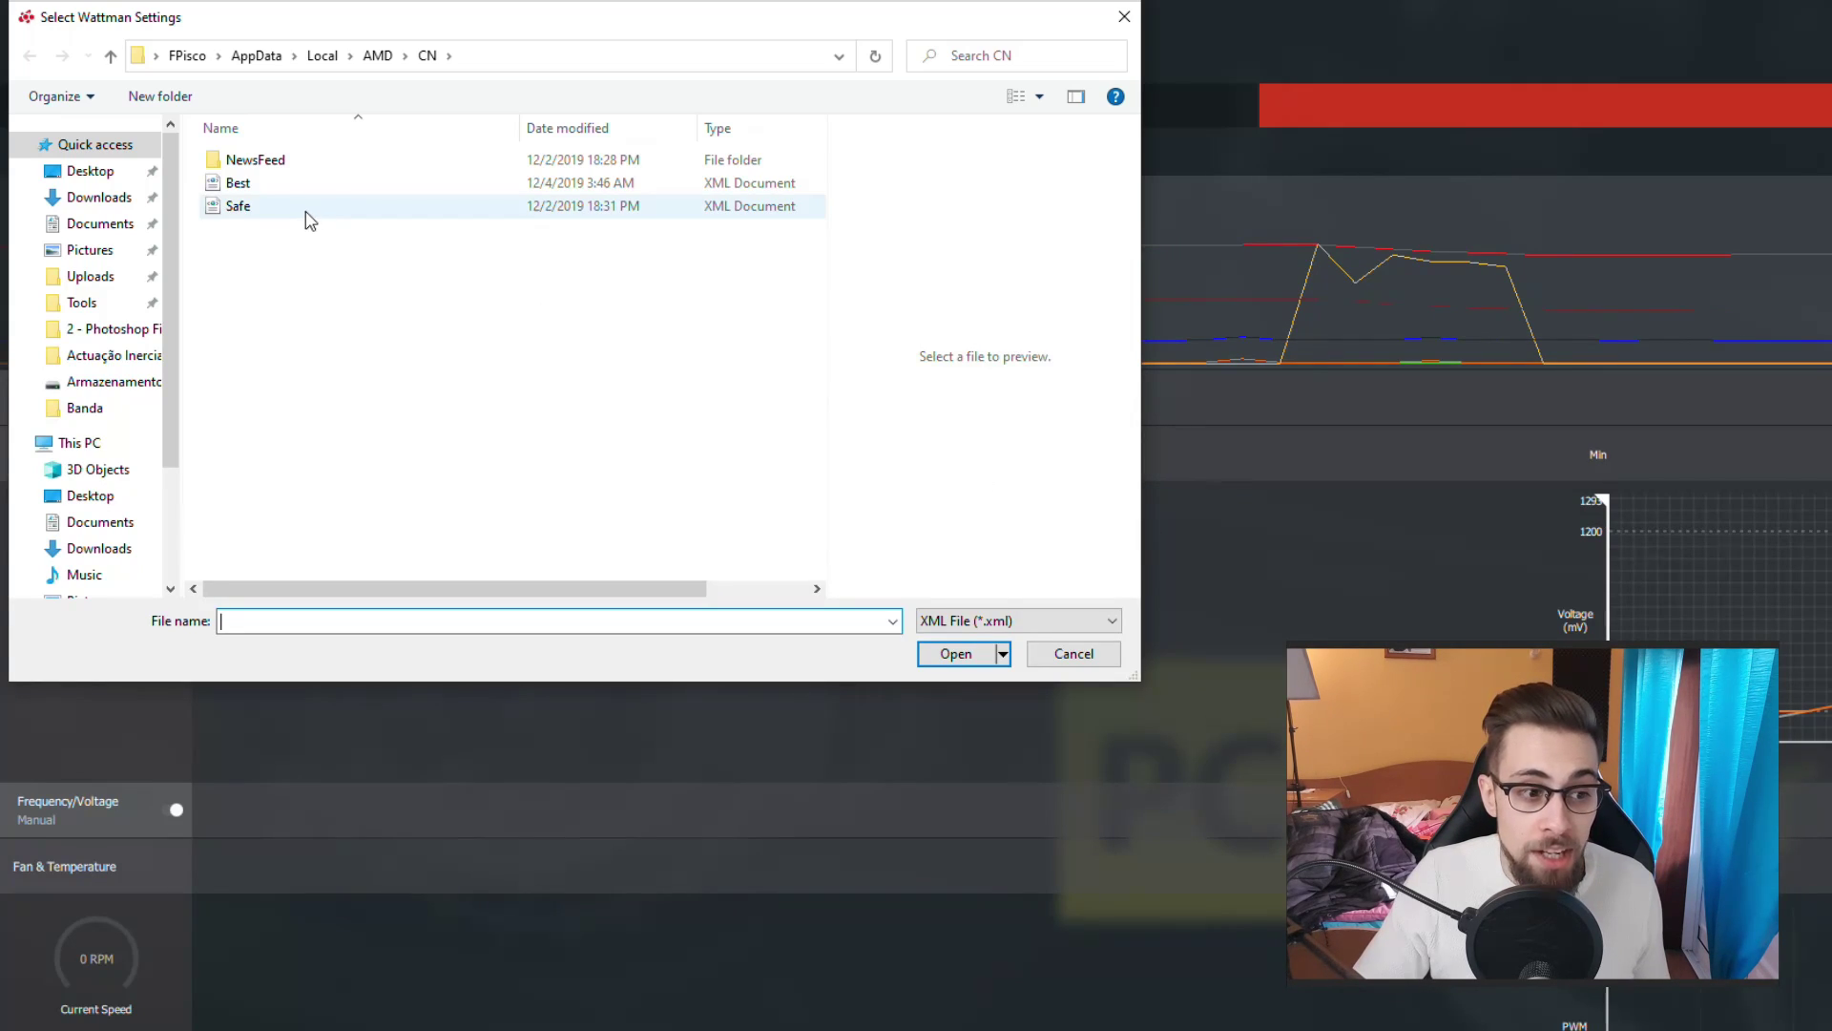
click(277, 184)
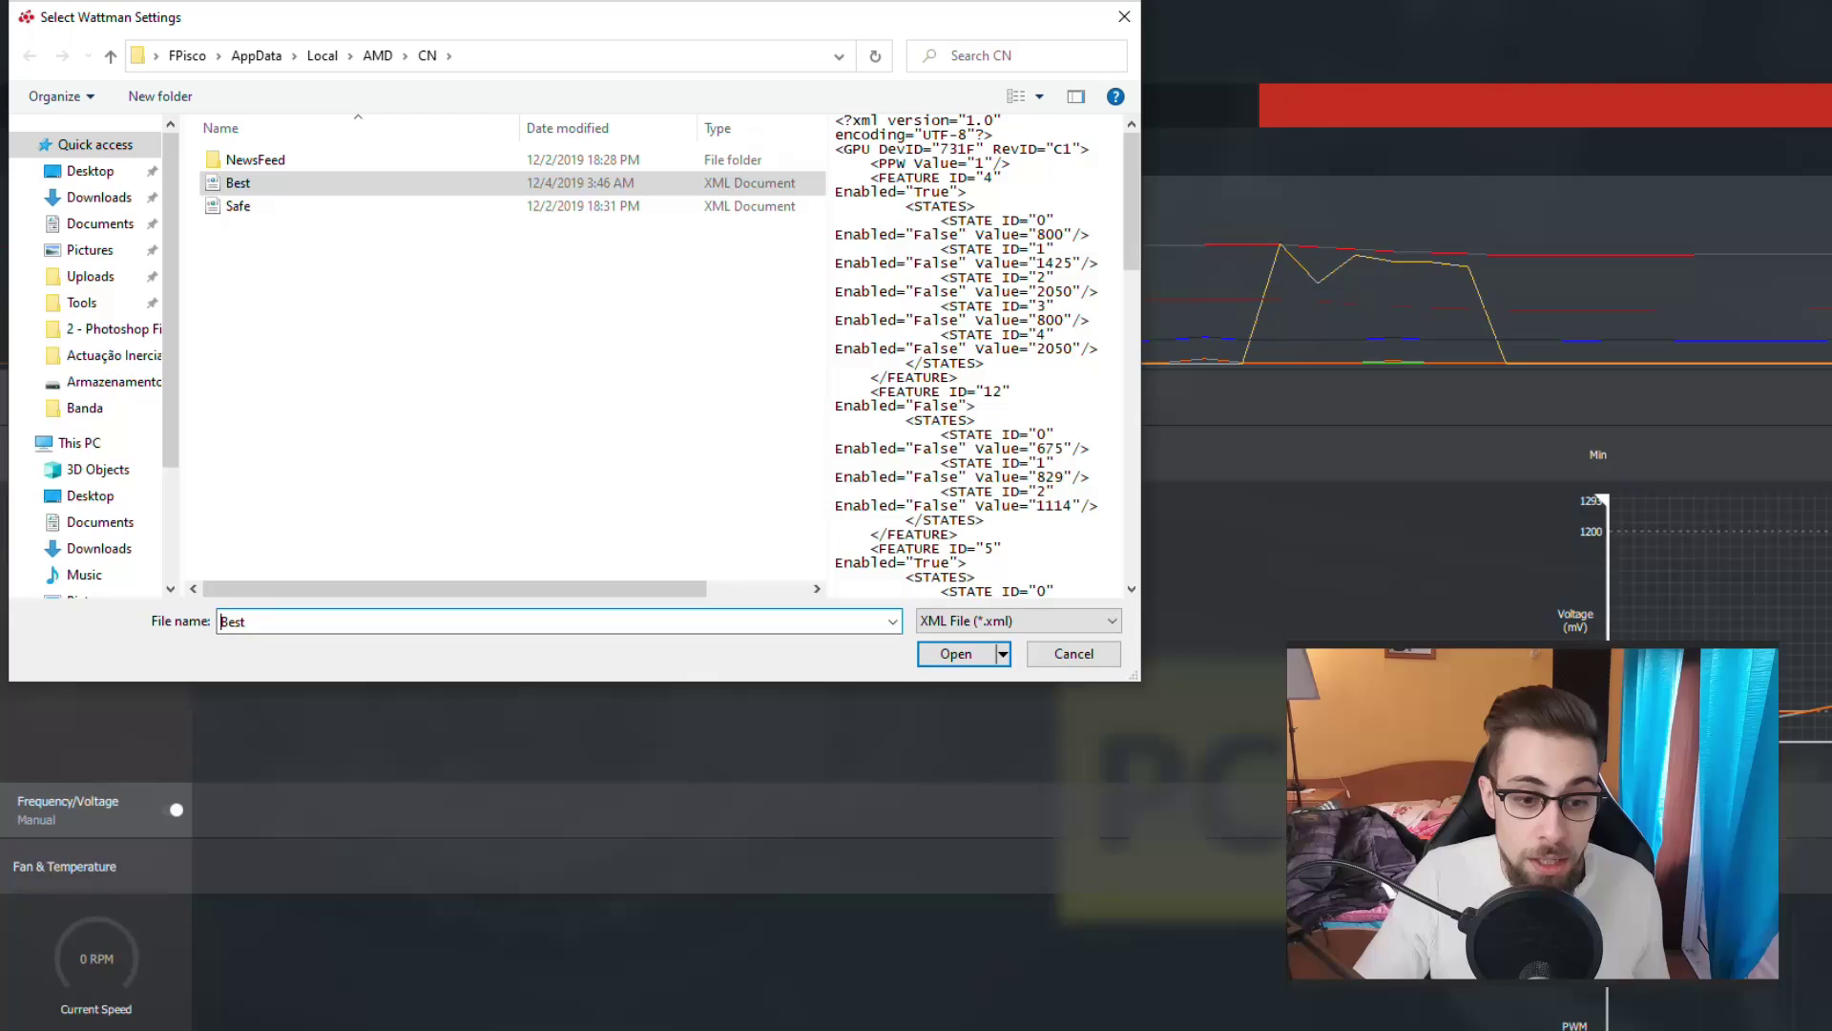
click(954, 655)
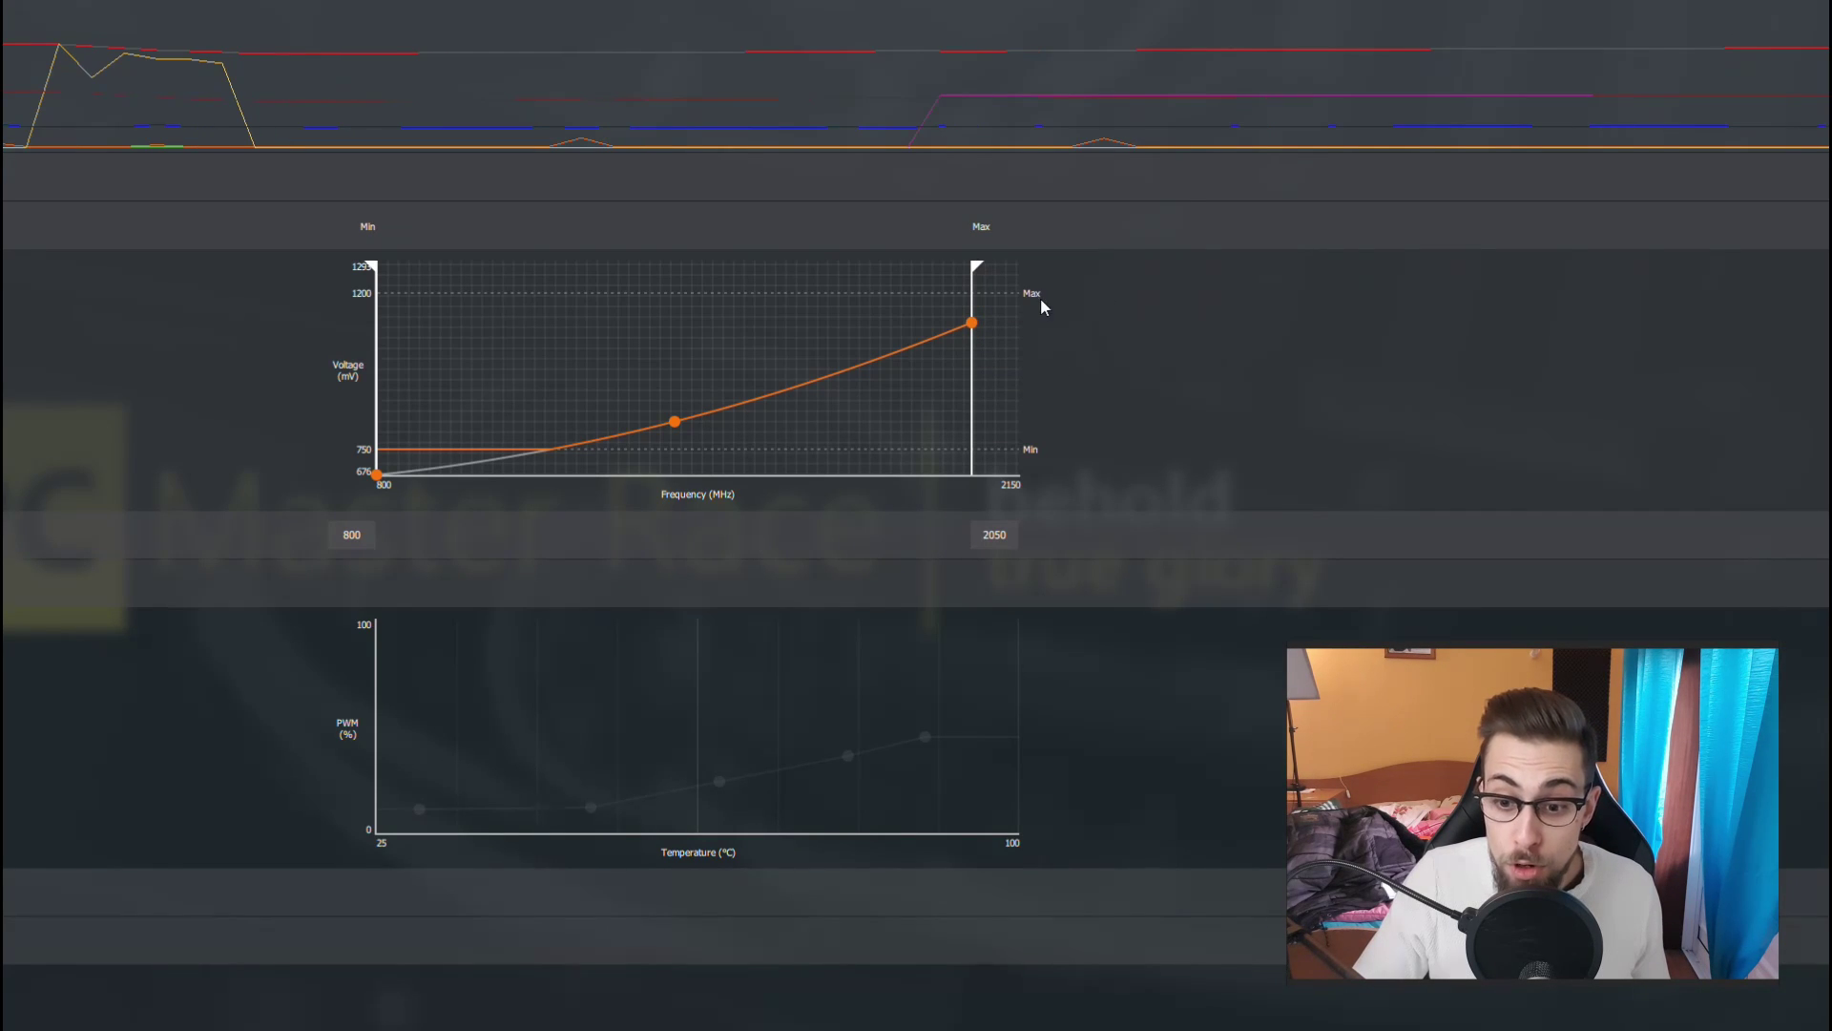
Examine the loaded profile's highest voltage point on the GPU curve and its maximum memory frequency.
mouse_move(972, 354)
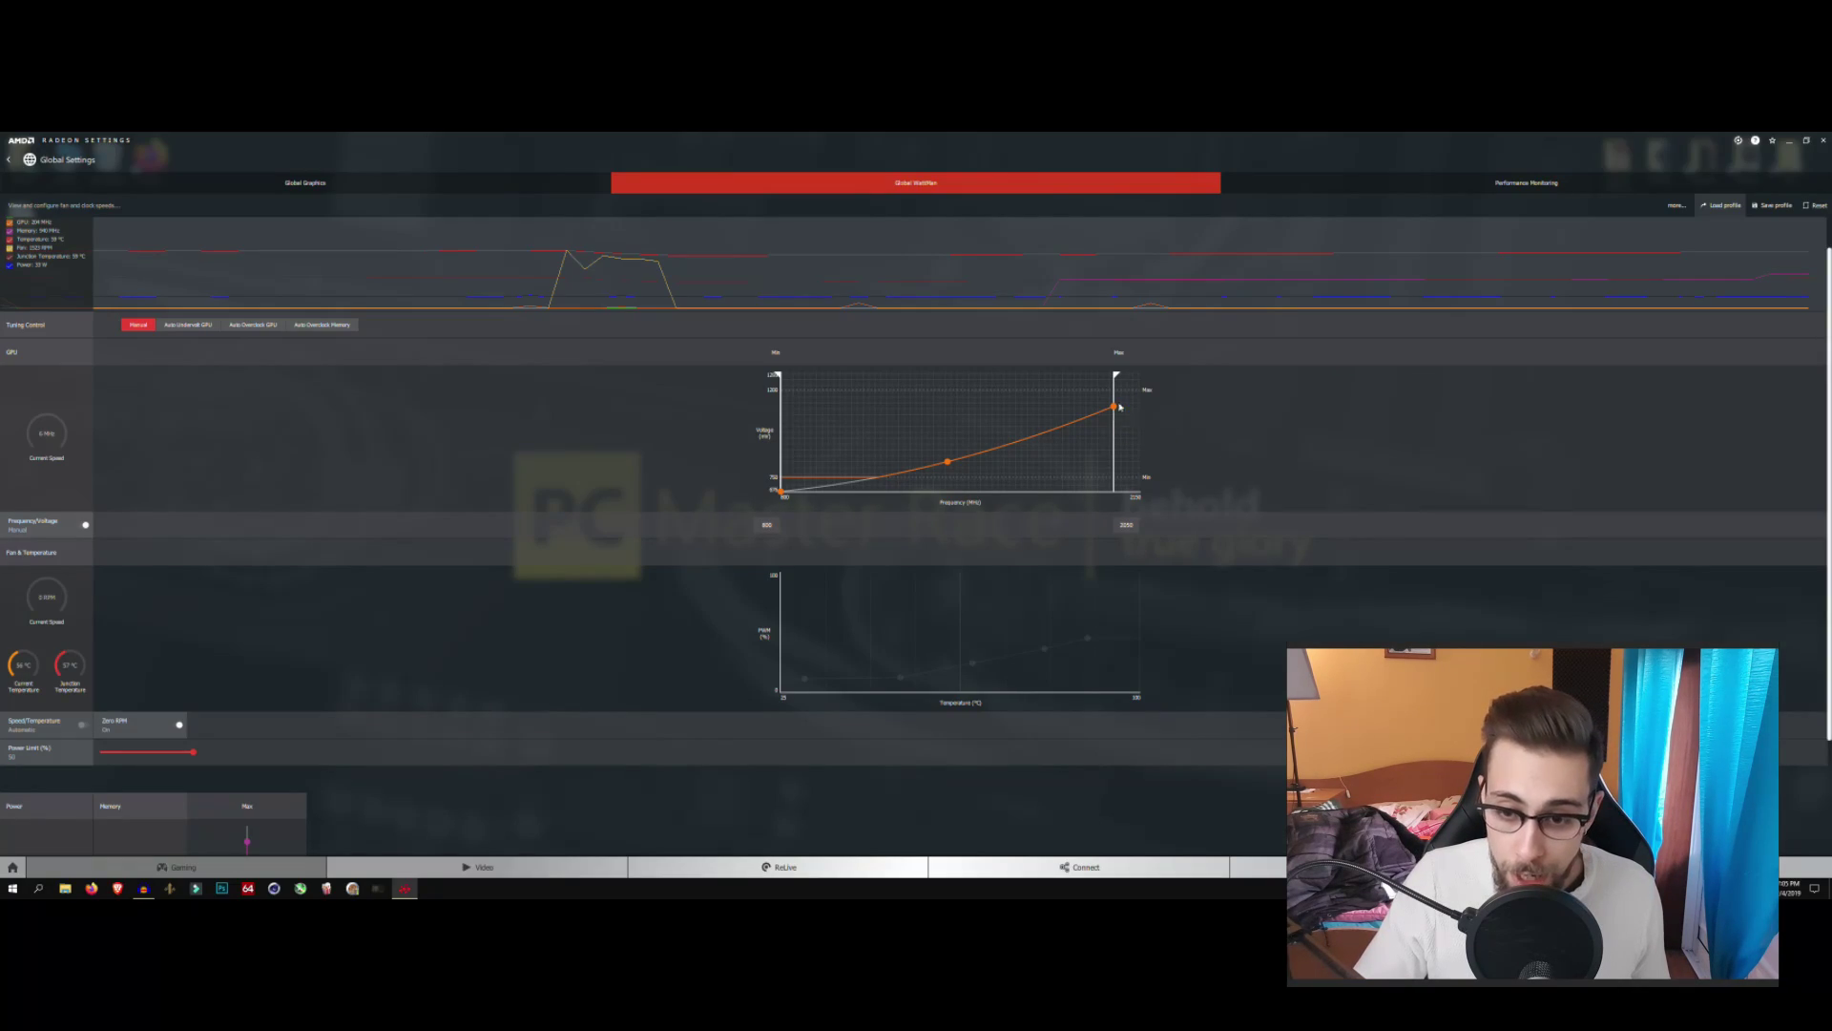
scroll(808, 496, down, 3)
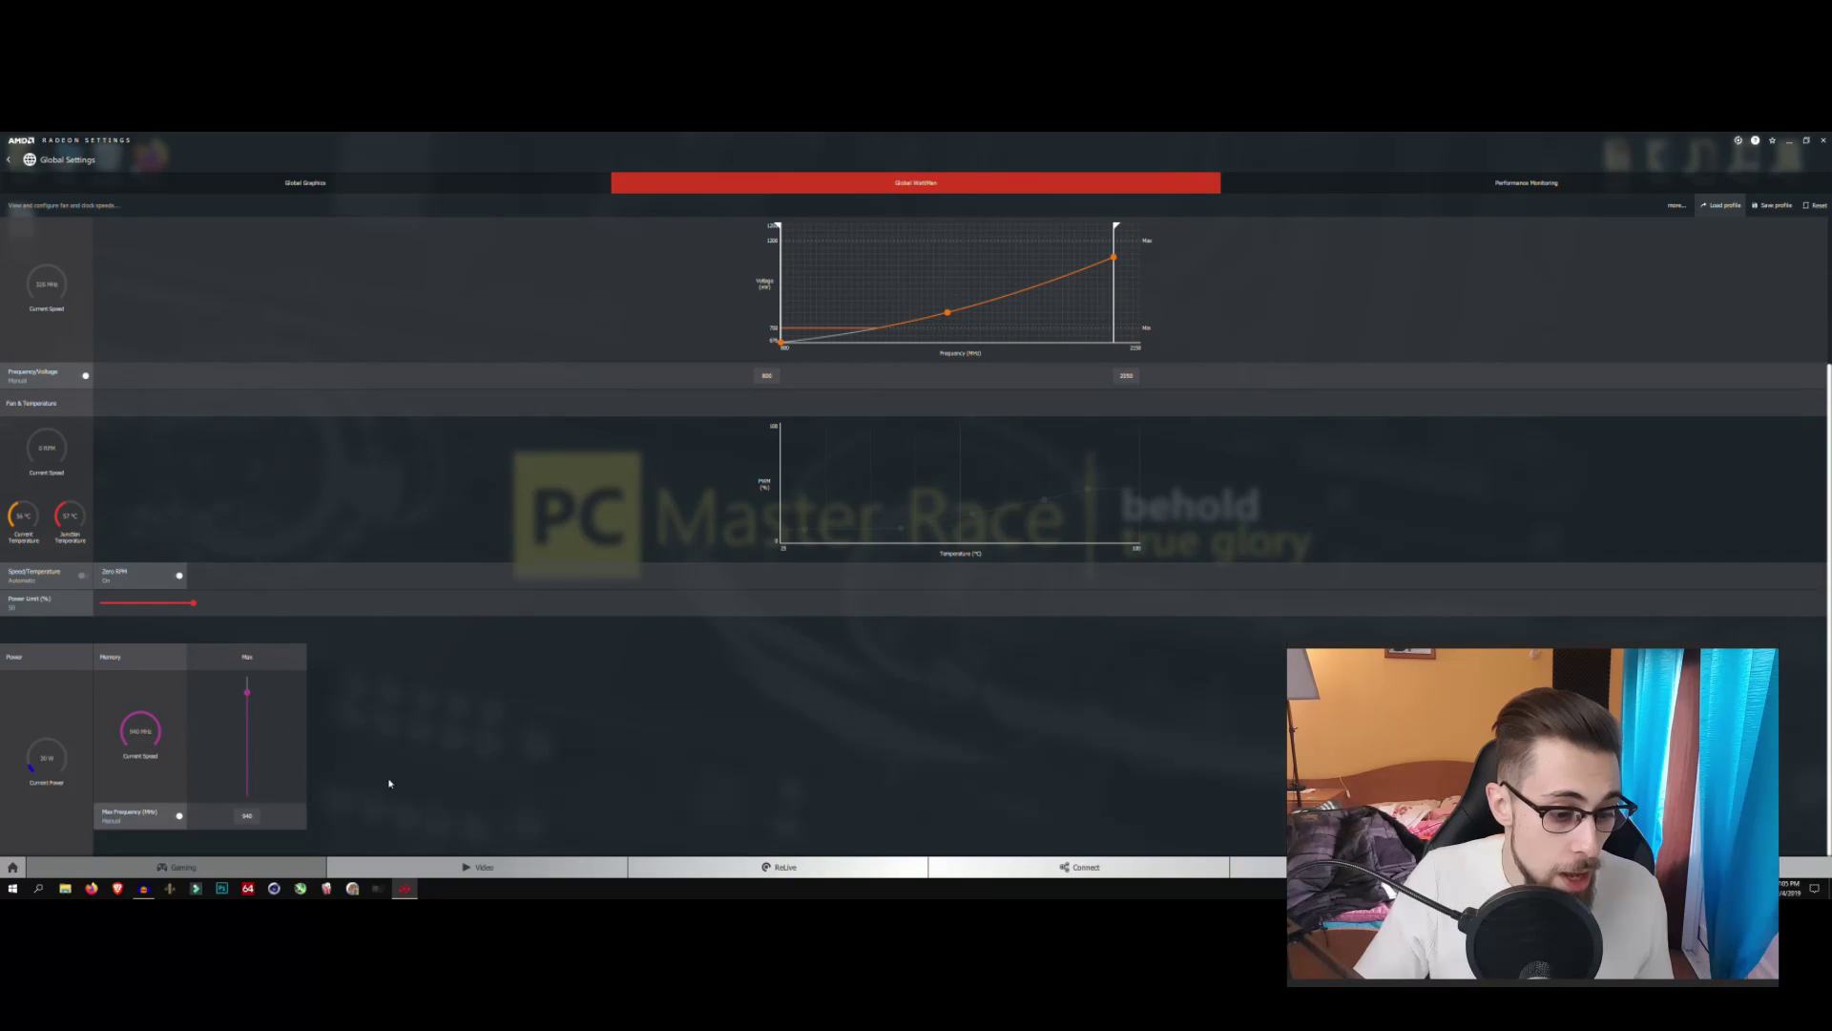
click(246, 821)
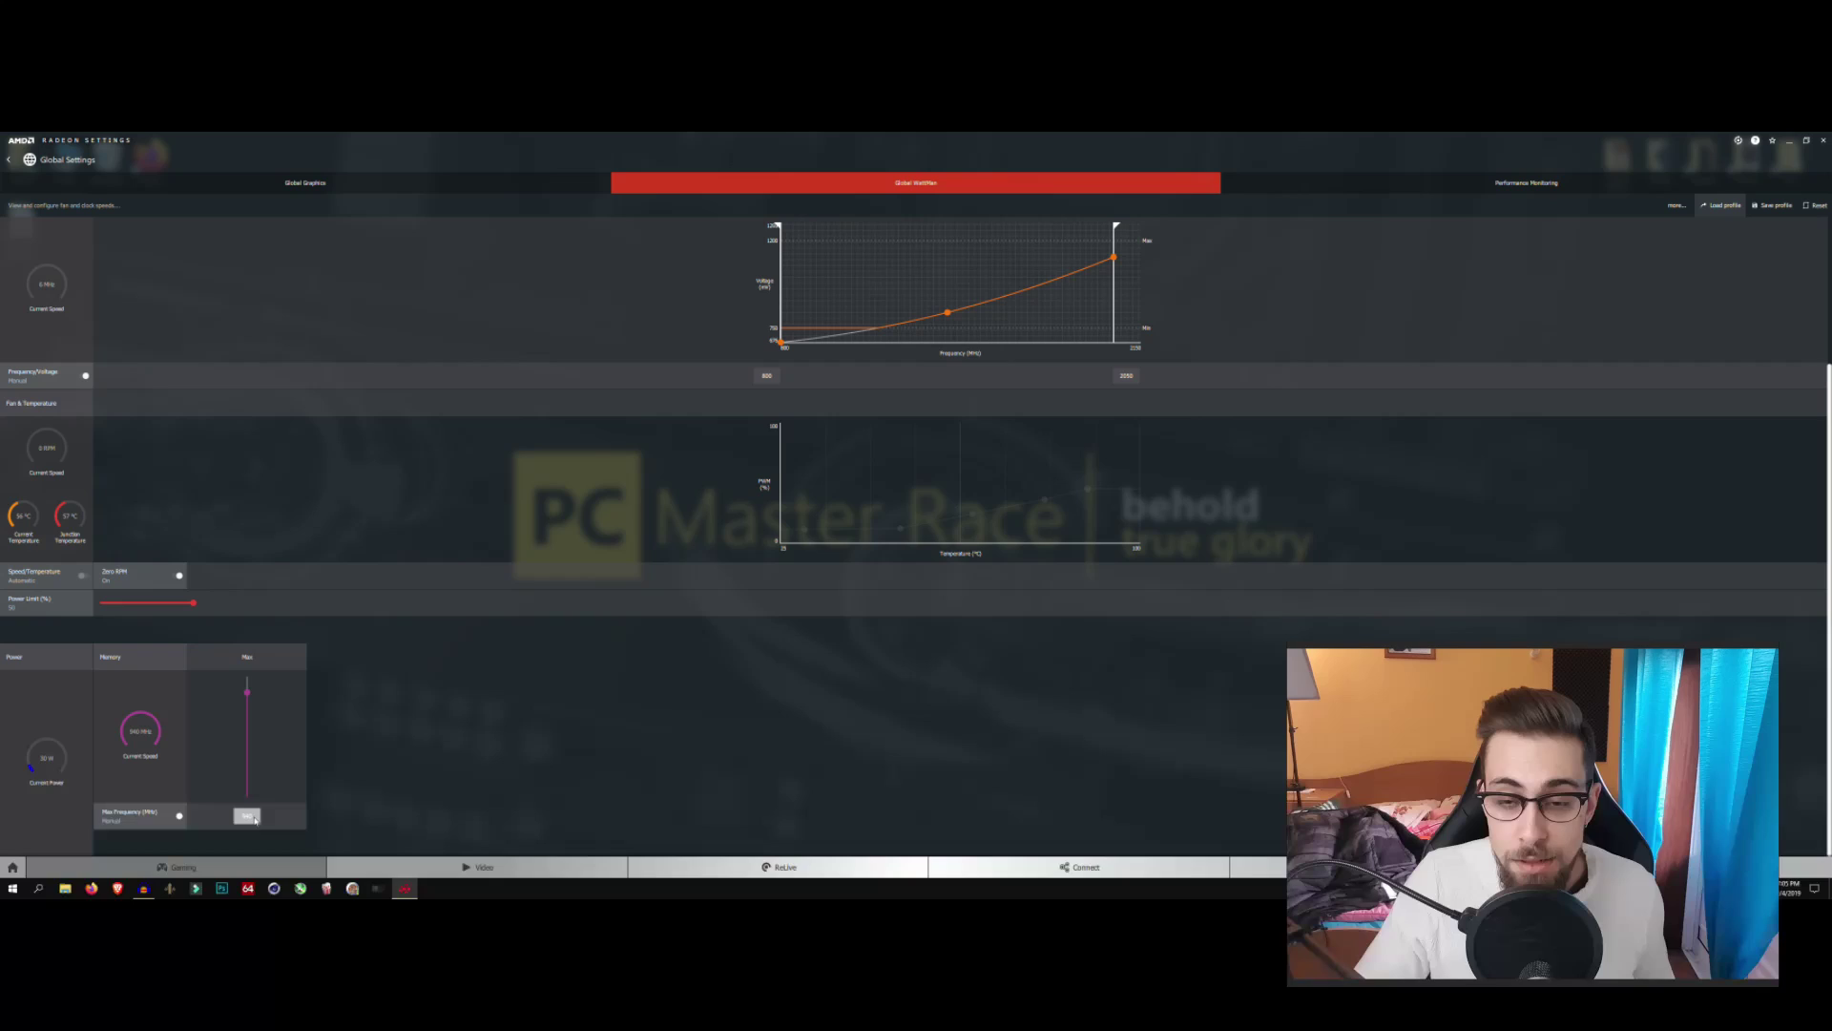
scroll(1053, 748, up, 4)
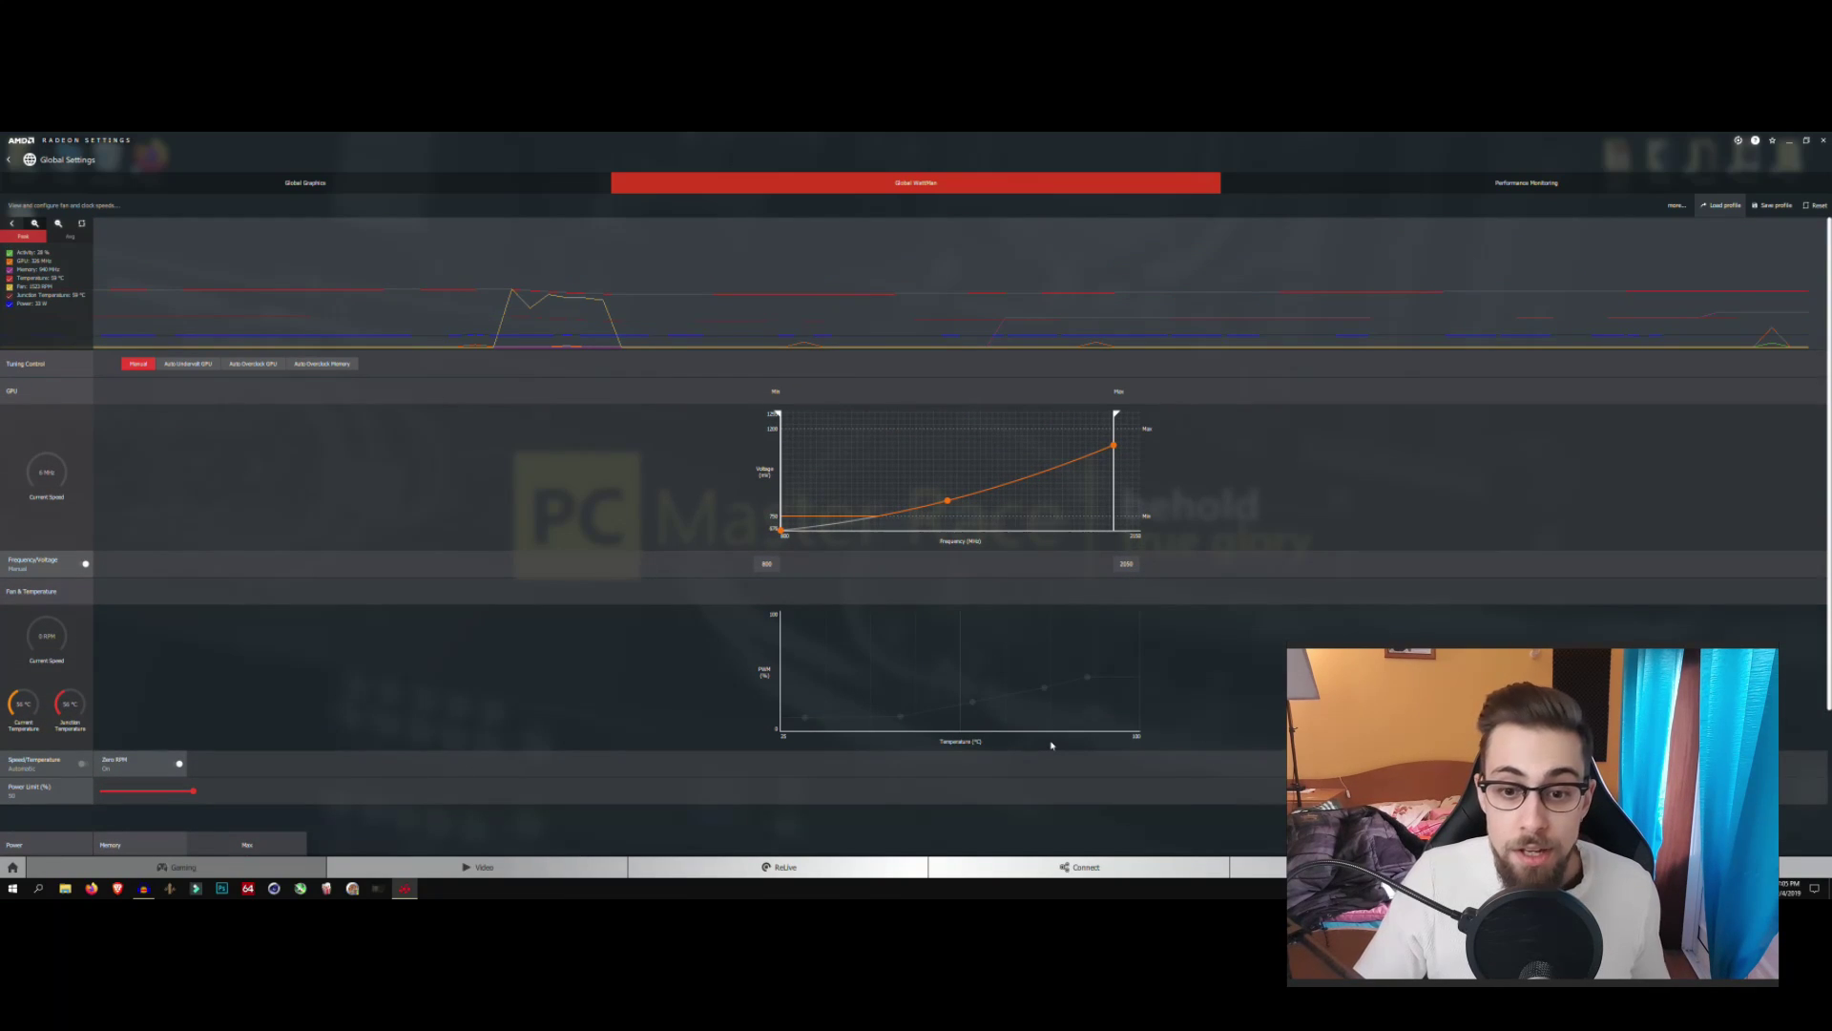